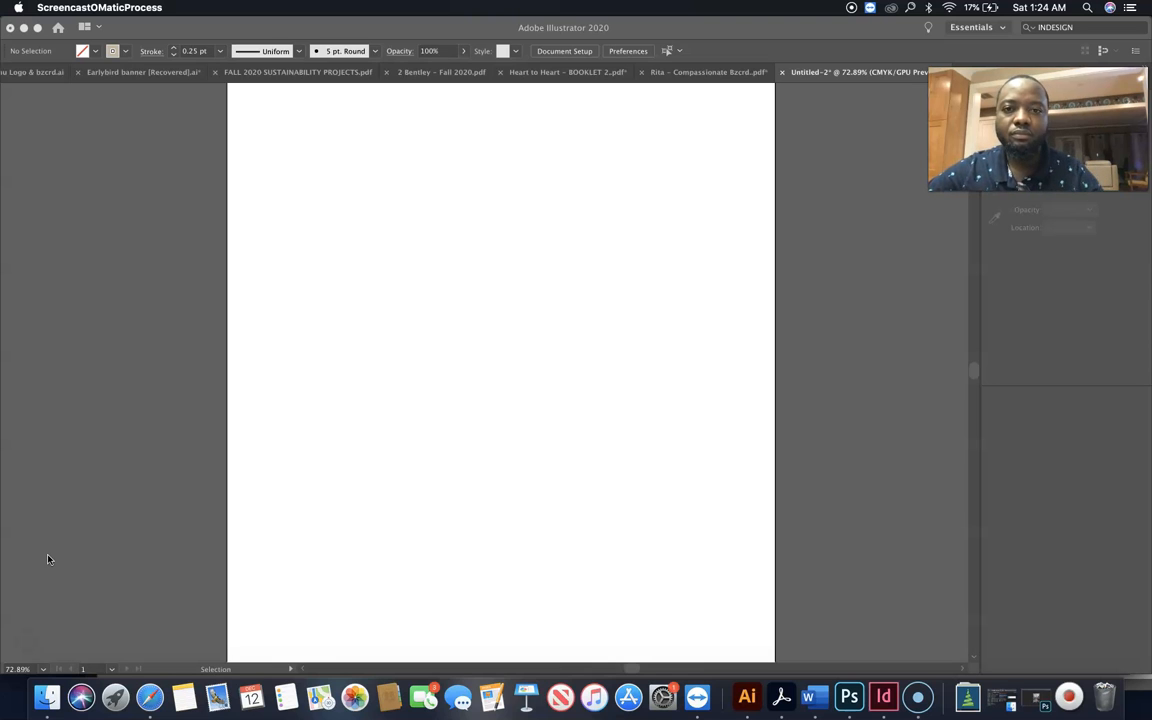
Draw a vertical line about 9.8 in long down the blank page and move it close to the page's horizontal centre
click(355, 528)
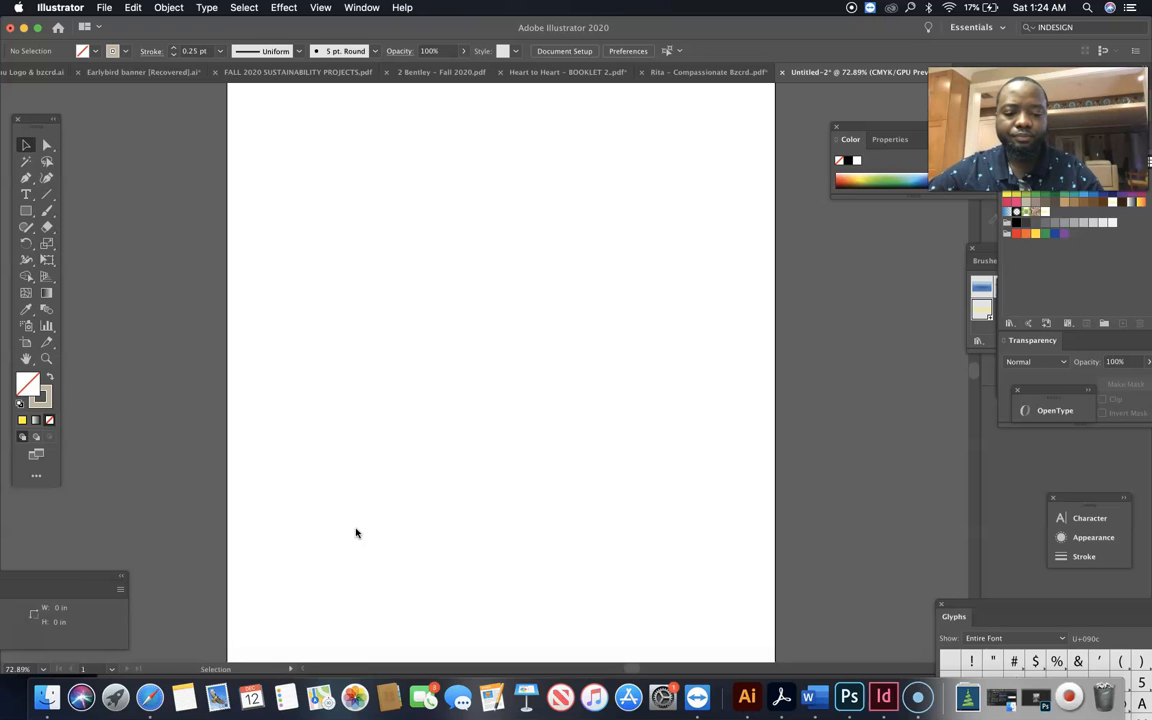
key(super+minus)
key(super+minus)
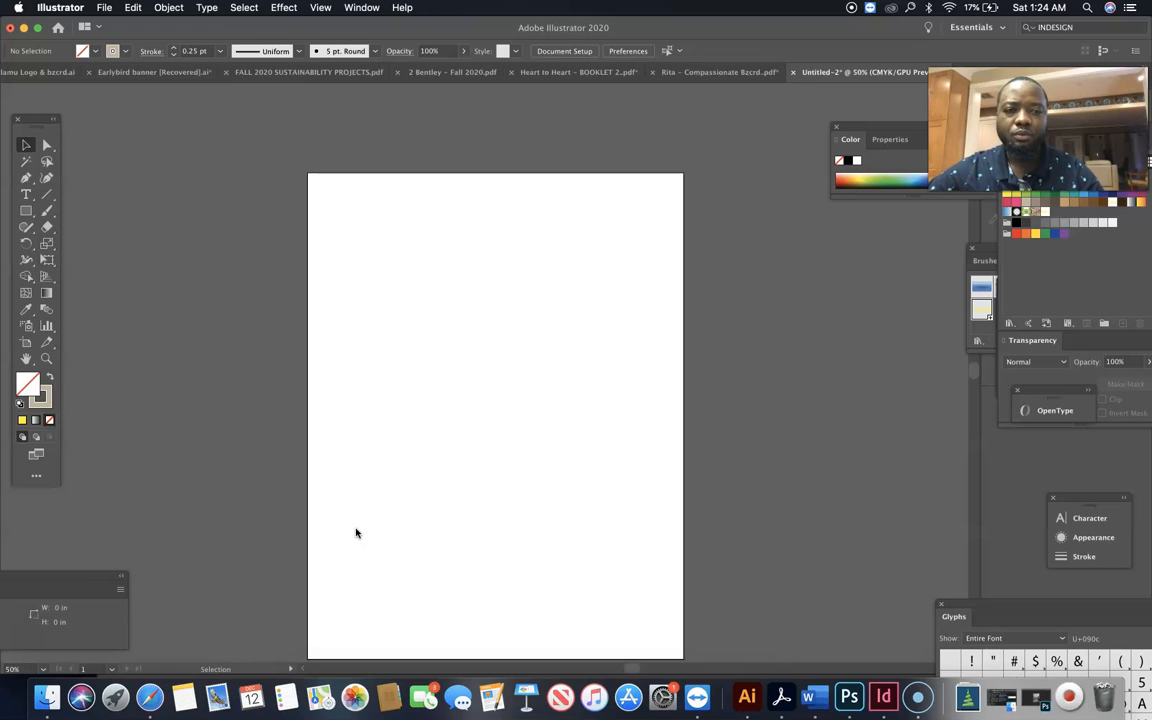
click(409, 478)
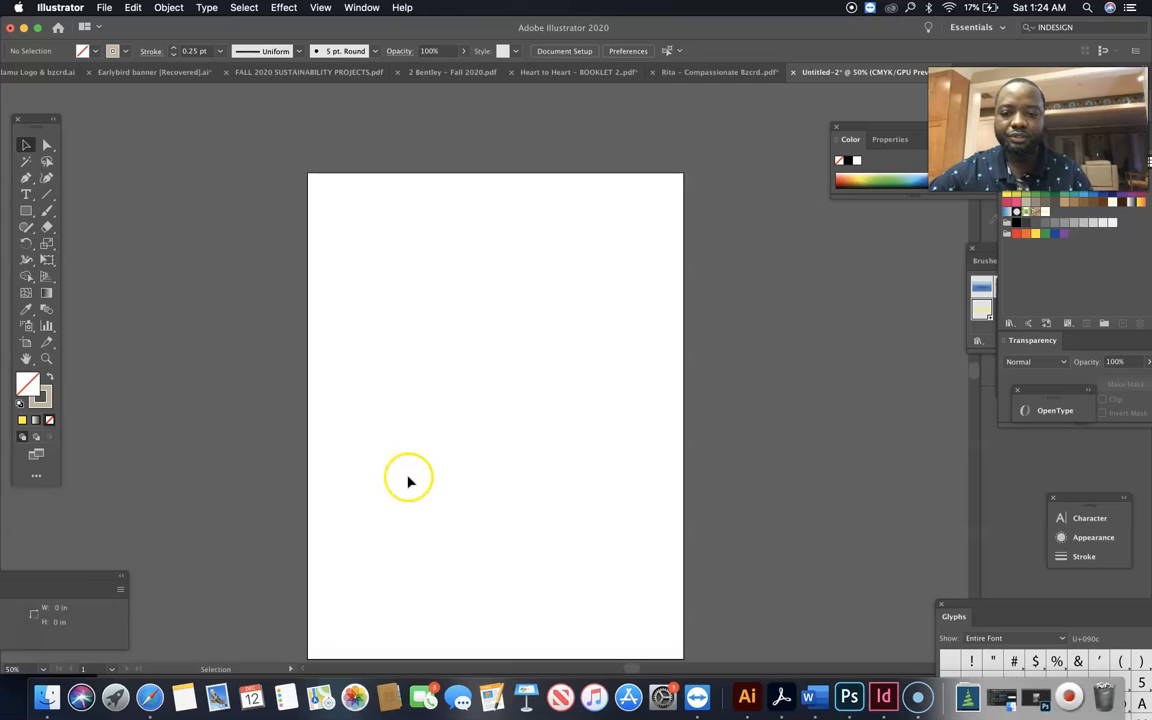
scroll(425, 472, down, 2)
scroll(425, 472, left, 2)
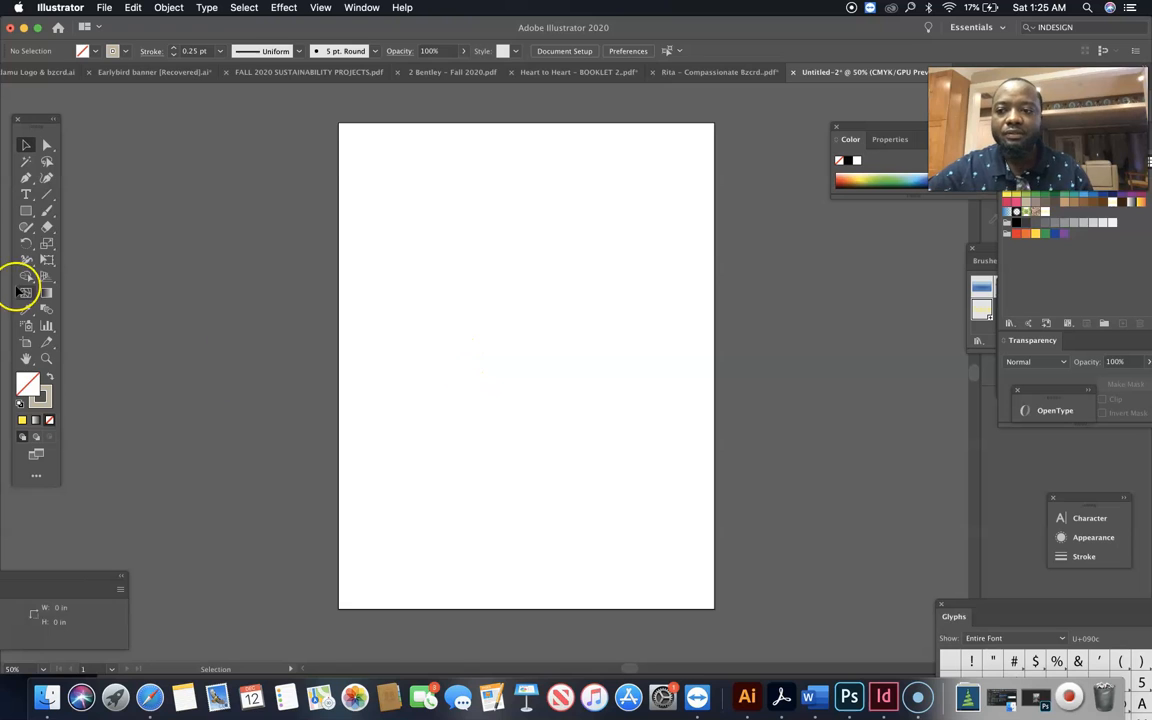
click(47, 196)
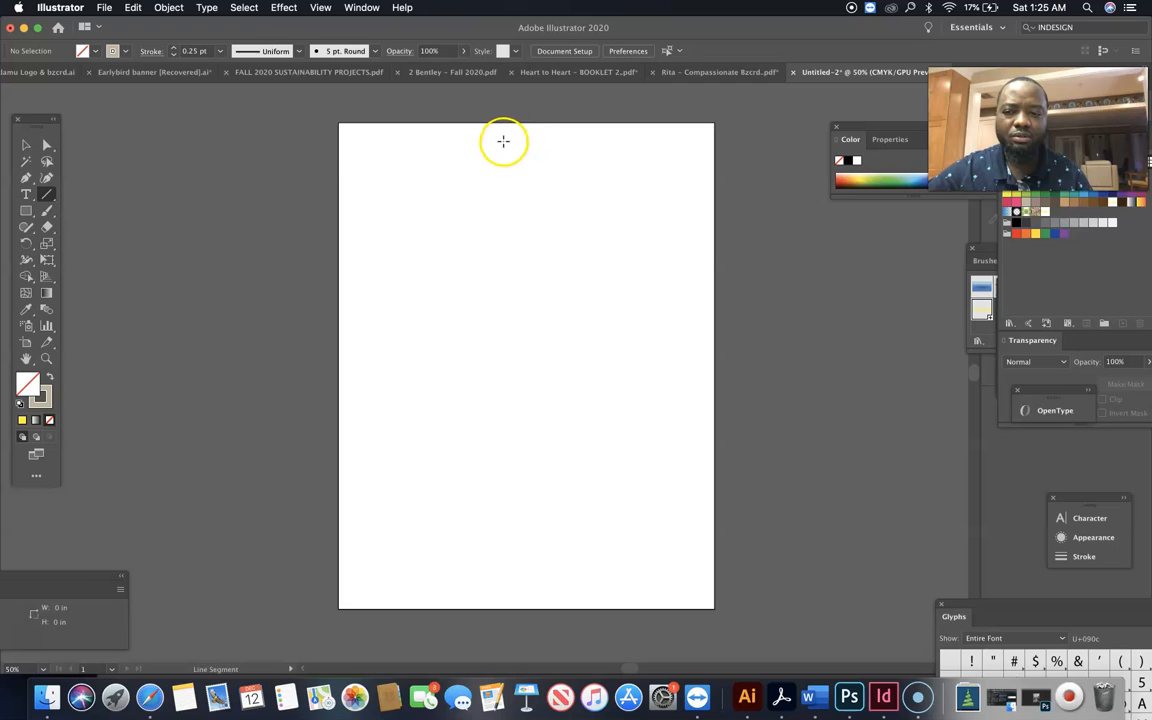
drag(503, 140, 496, 571)
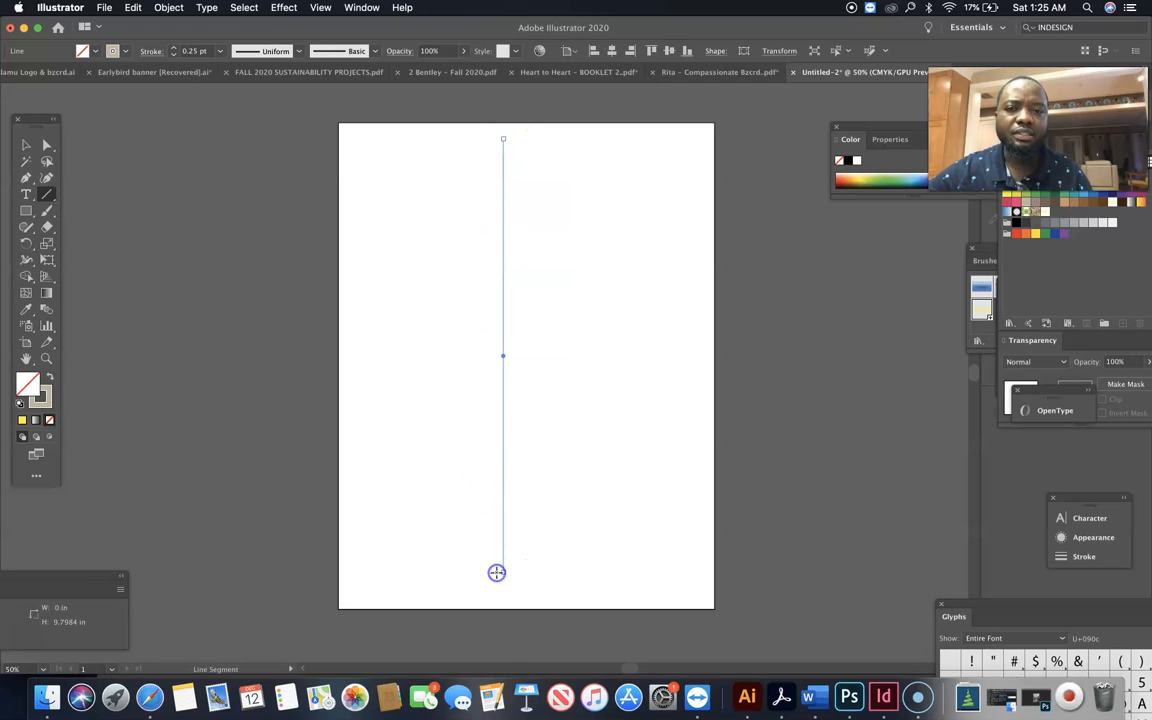
click(26, 147)
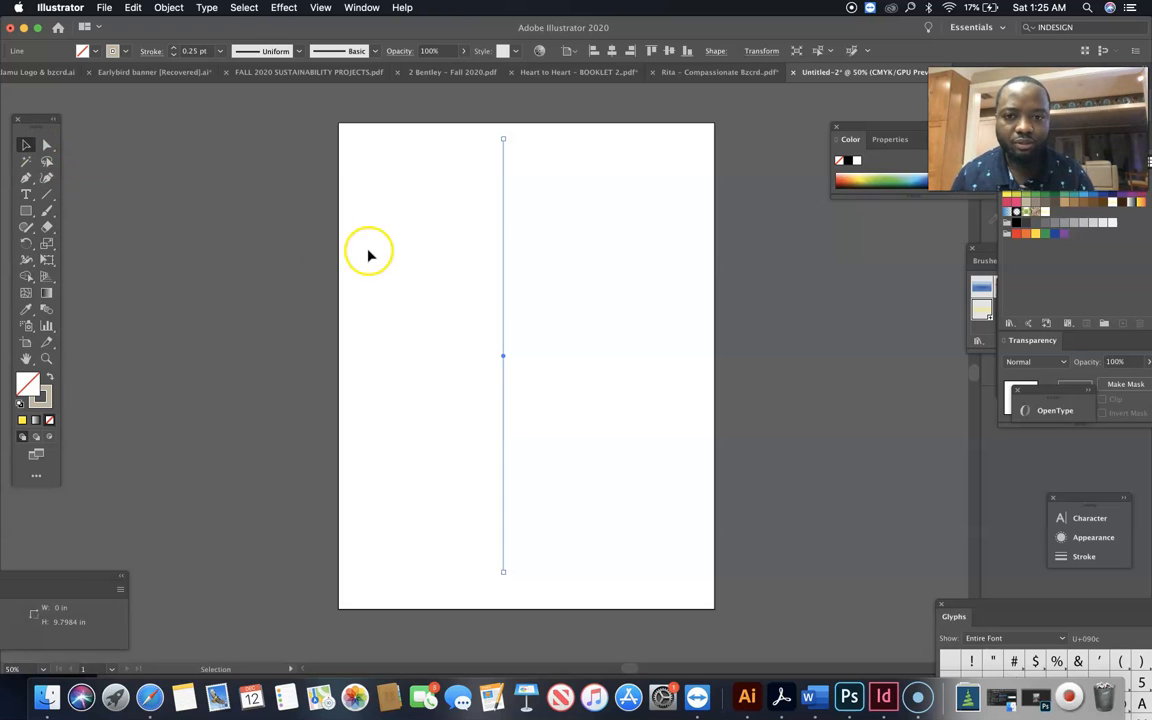
drag(505, 362, 519, 373)
click(555, 370)
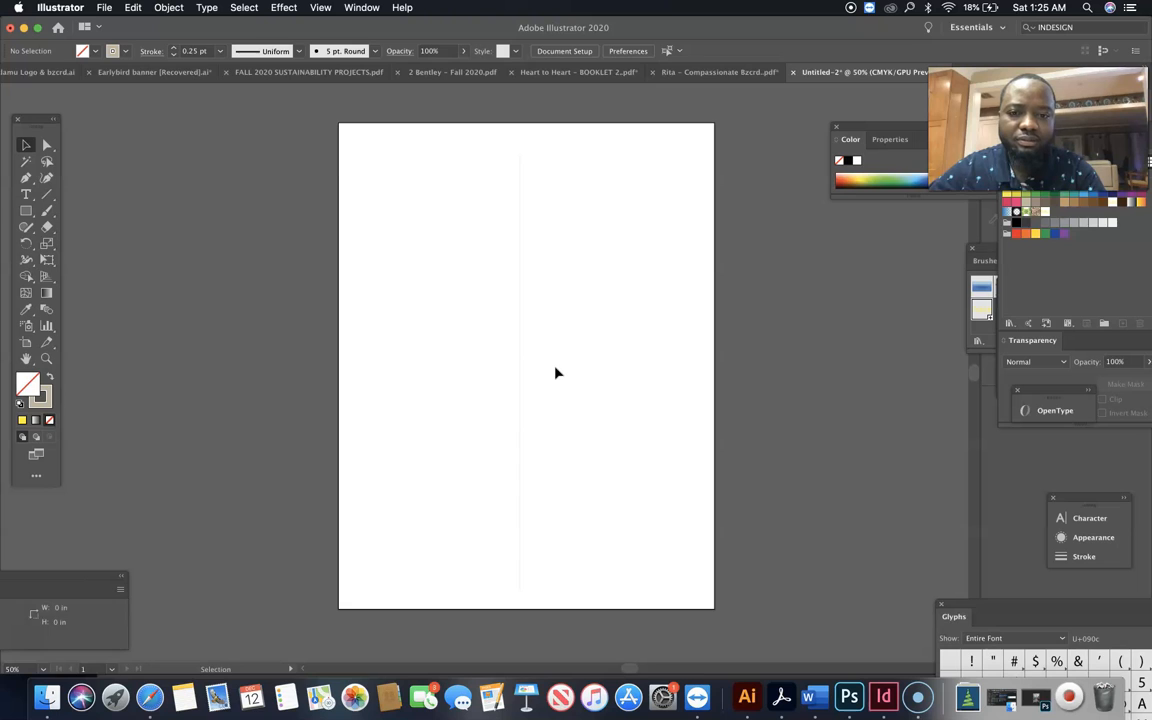
Start the right half of a bottle cap with the Pen tool at the centre line, drawing its top edge, small notch, neck and sloping shoulder
key(super+equal)
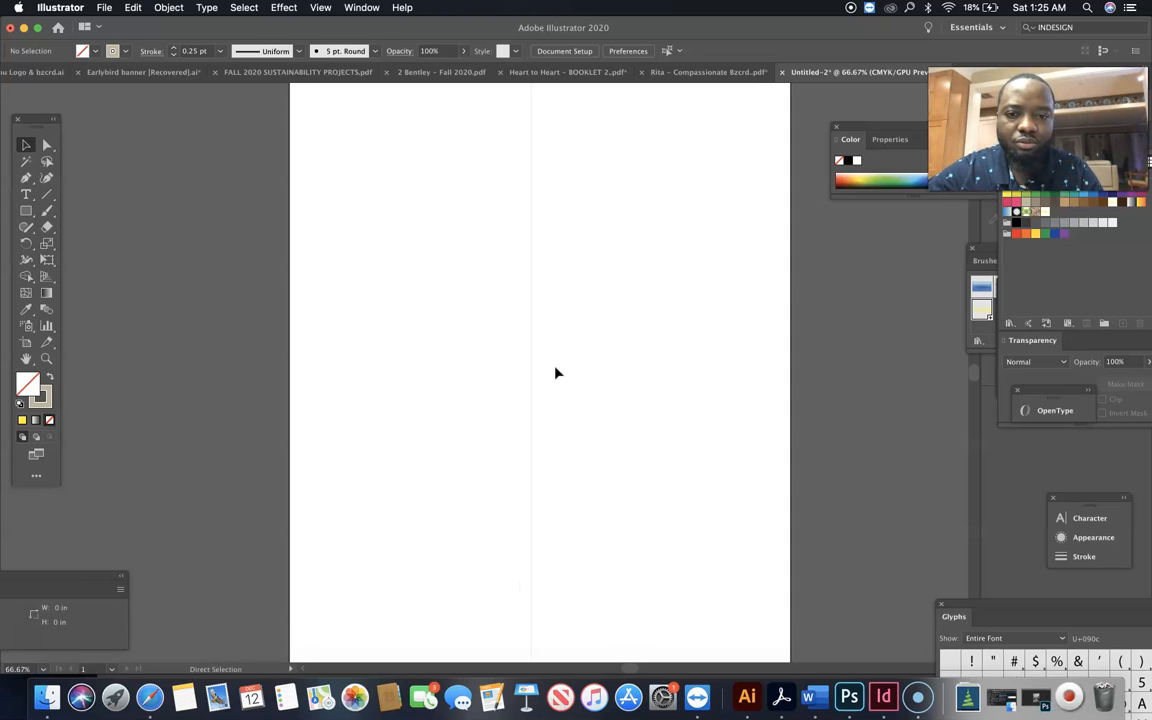
key(super+equal)
click(675, 381)
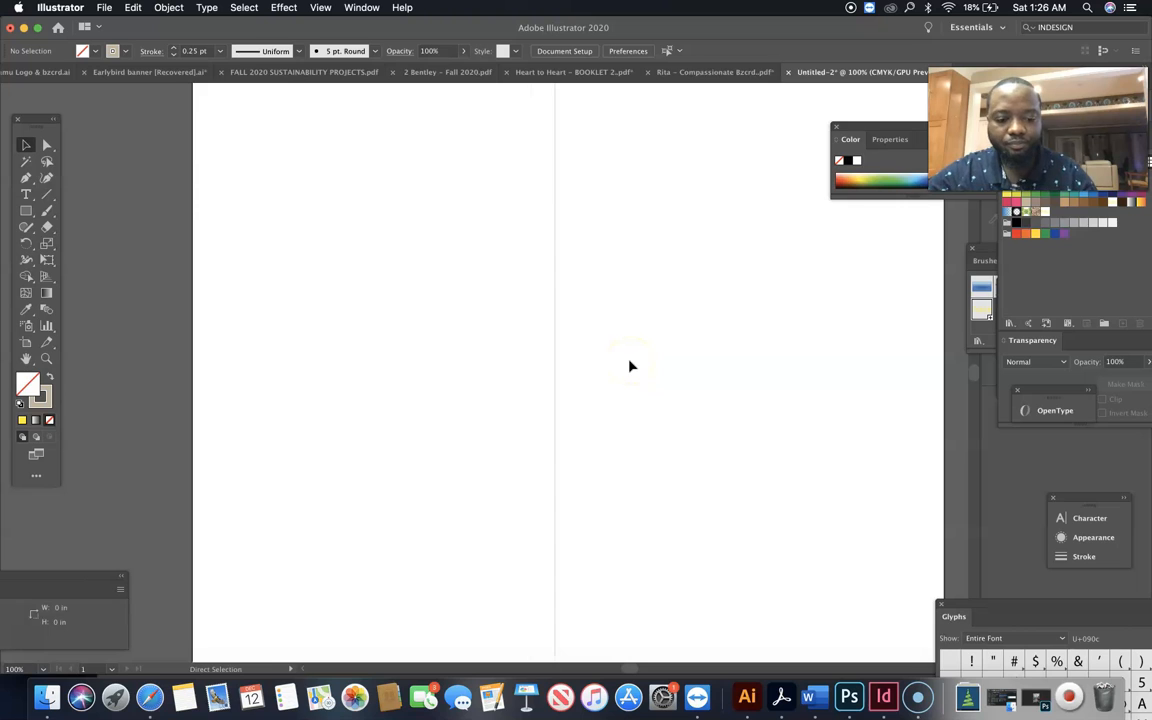
key(super+minus)
scroll(630, 366, up, 5)
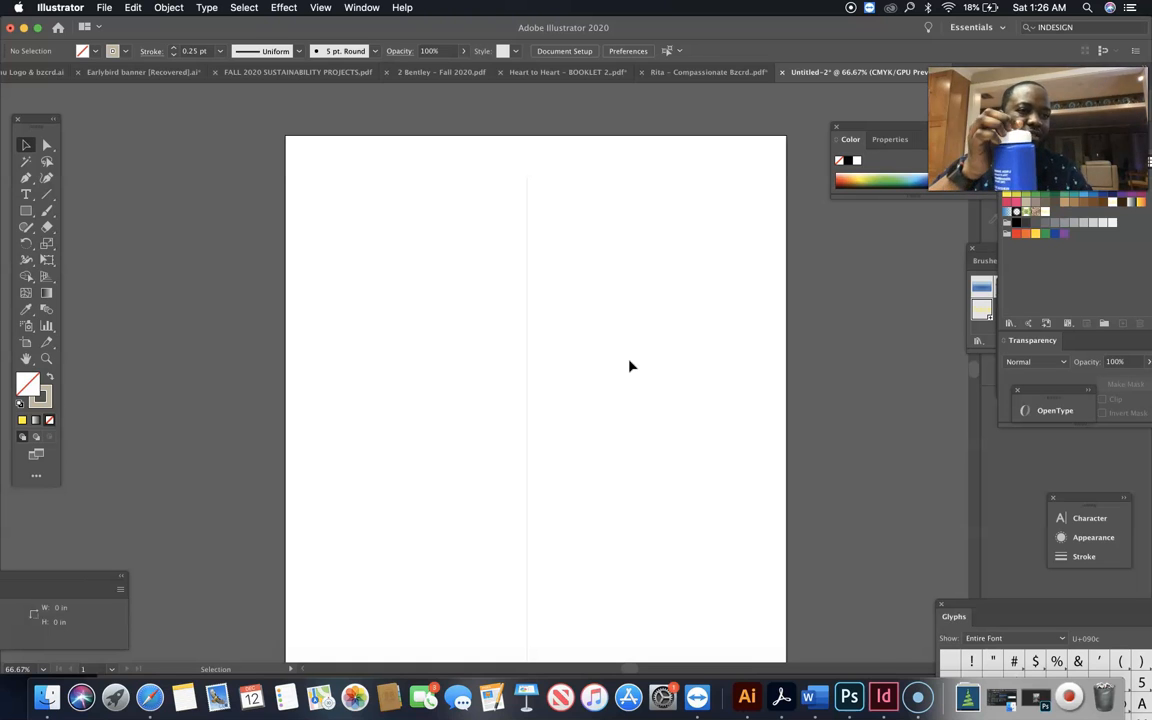
click(589, 330)
key(super+1)
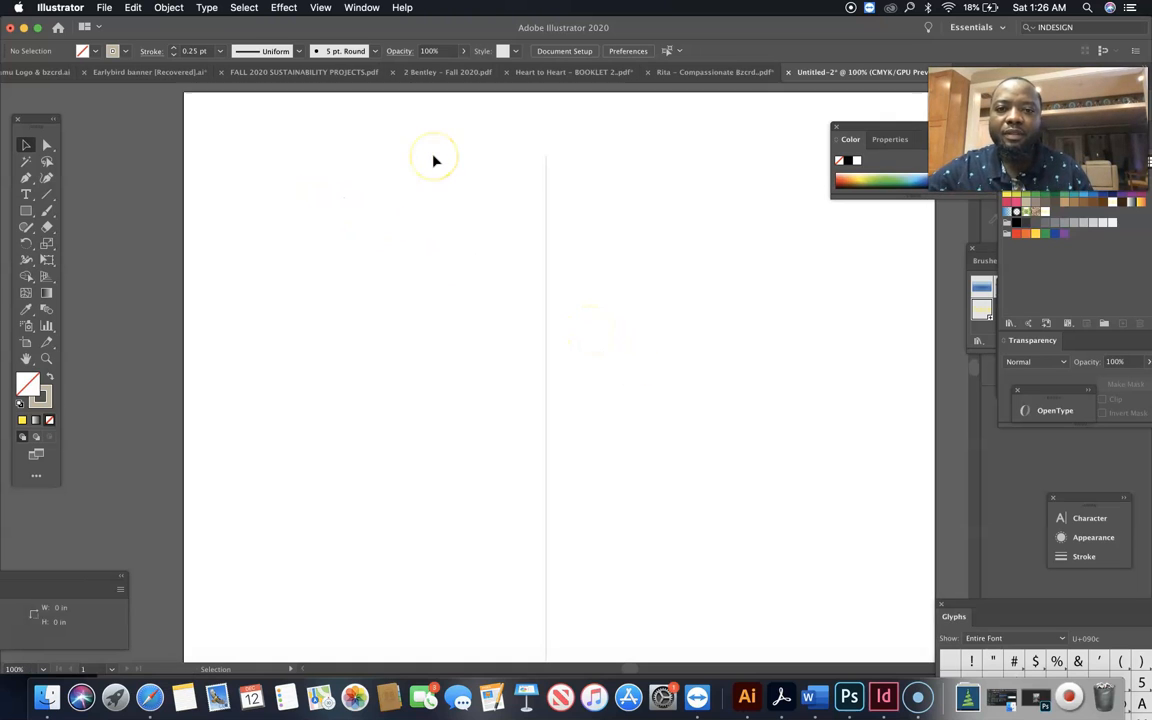
click(28, 180)
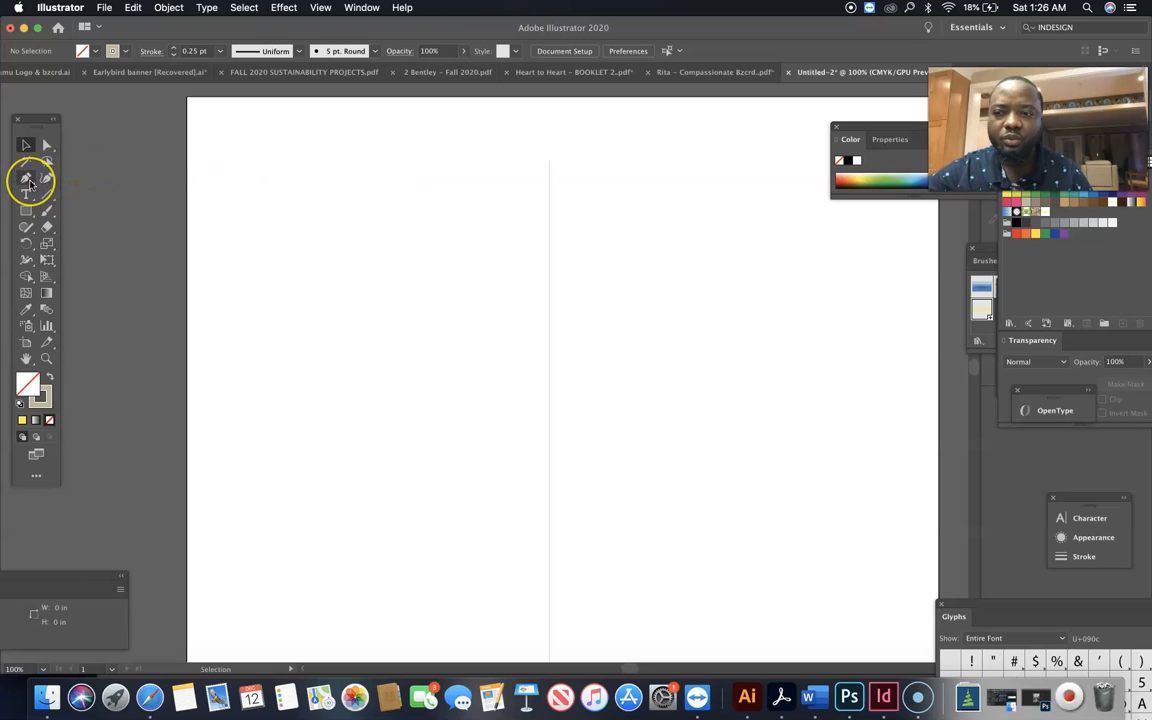
click(28, 180)
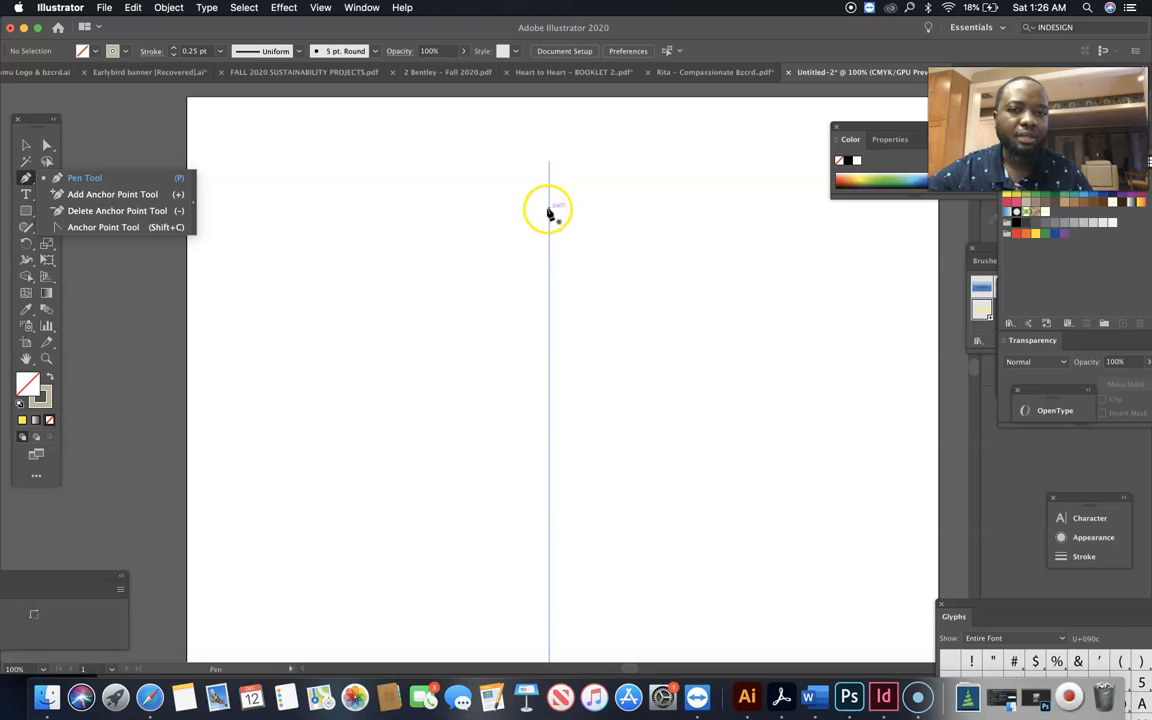
drag(549, 207, 627, 264)
click(626, 259)
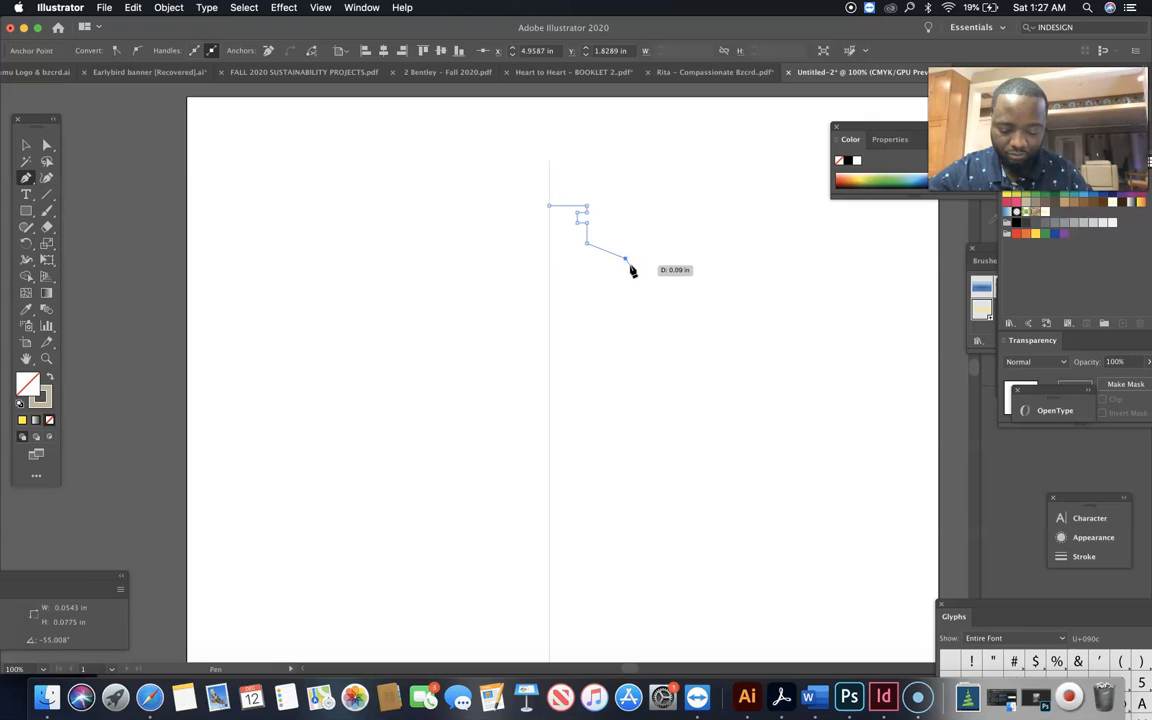
Finish the half-cap path with a small rounded shoulder corner, a short vertical side and a bottom edge about 0.91 in long back to the centre line
click(630, 266)
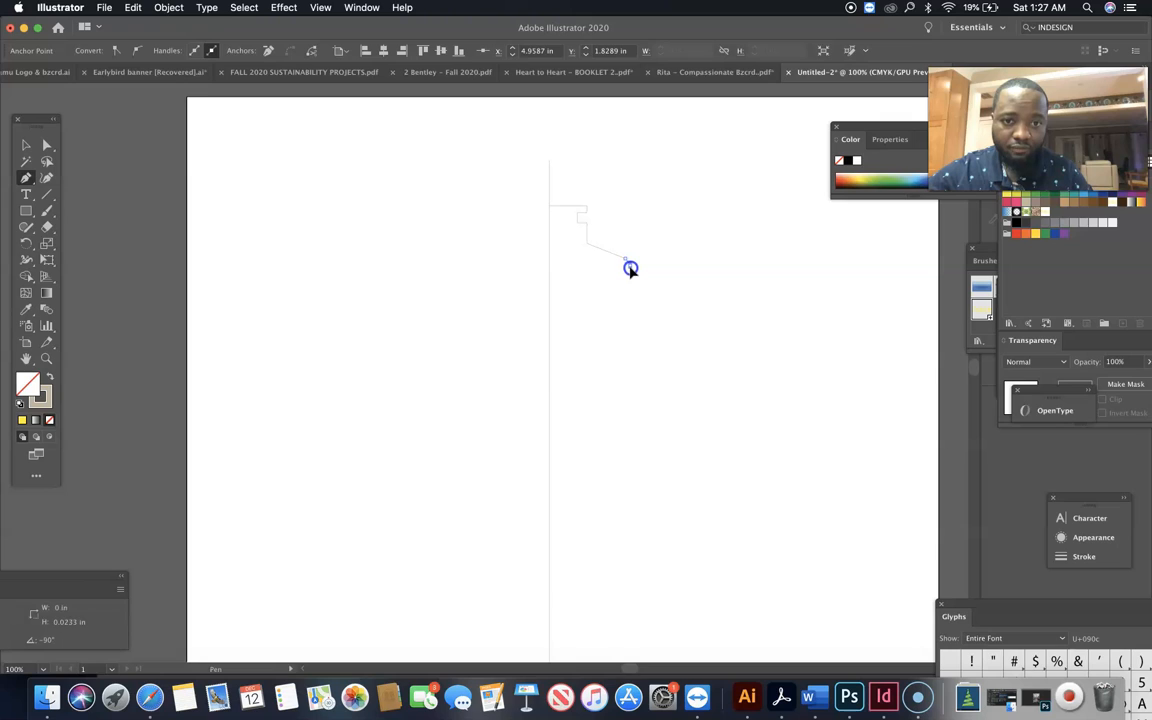
click(627, 262)
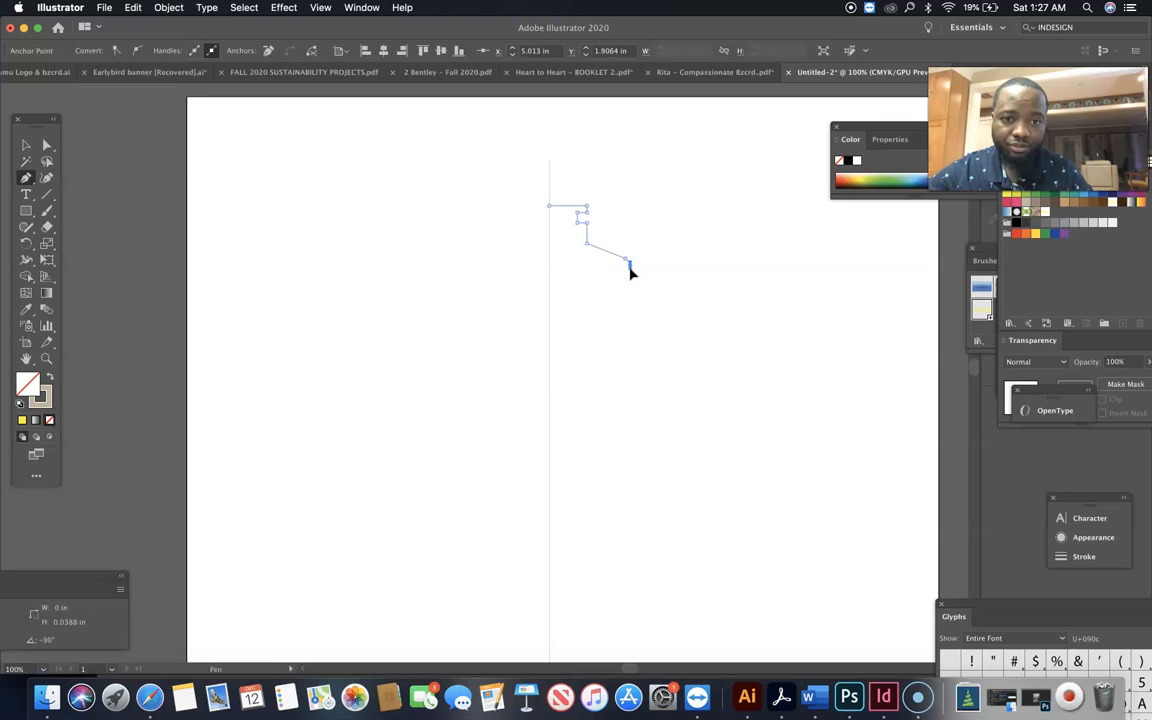
drag(630, 268, 631, 290)
click(630, 290)
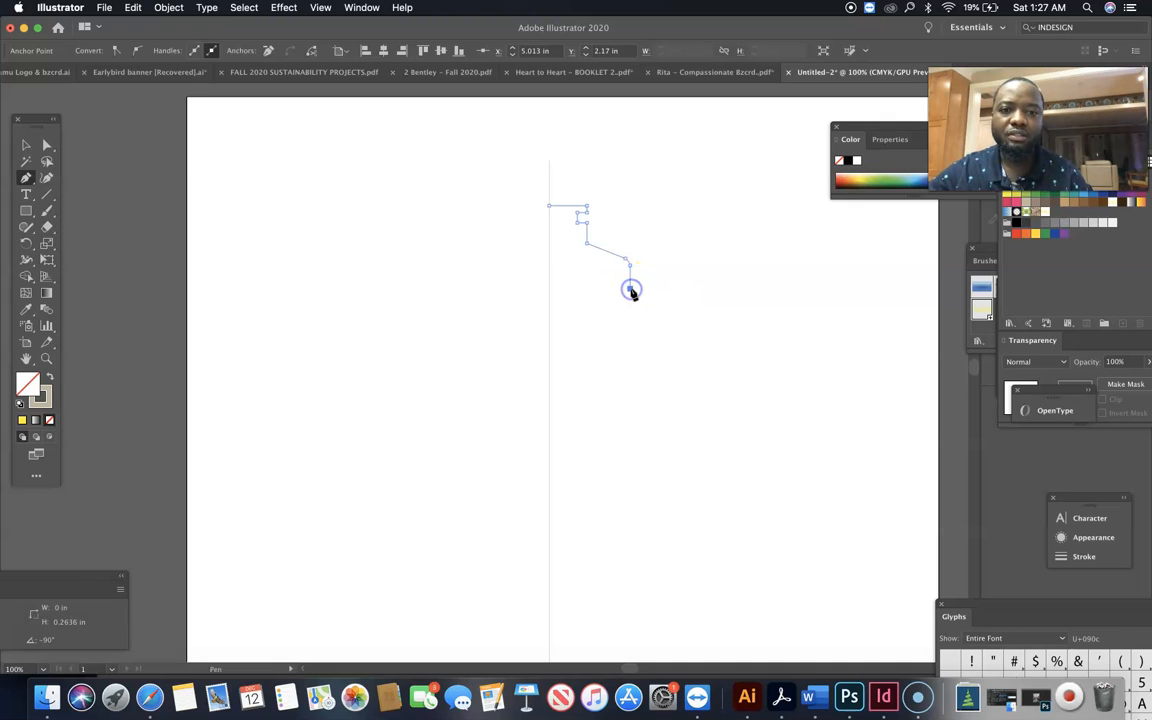
click(549, 289)
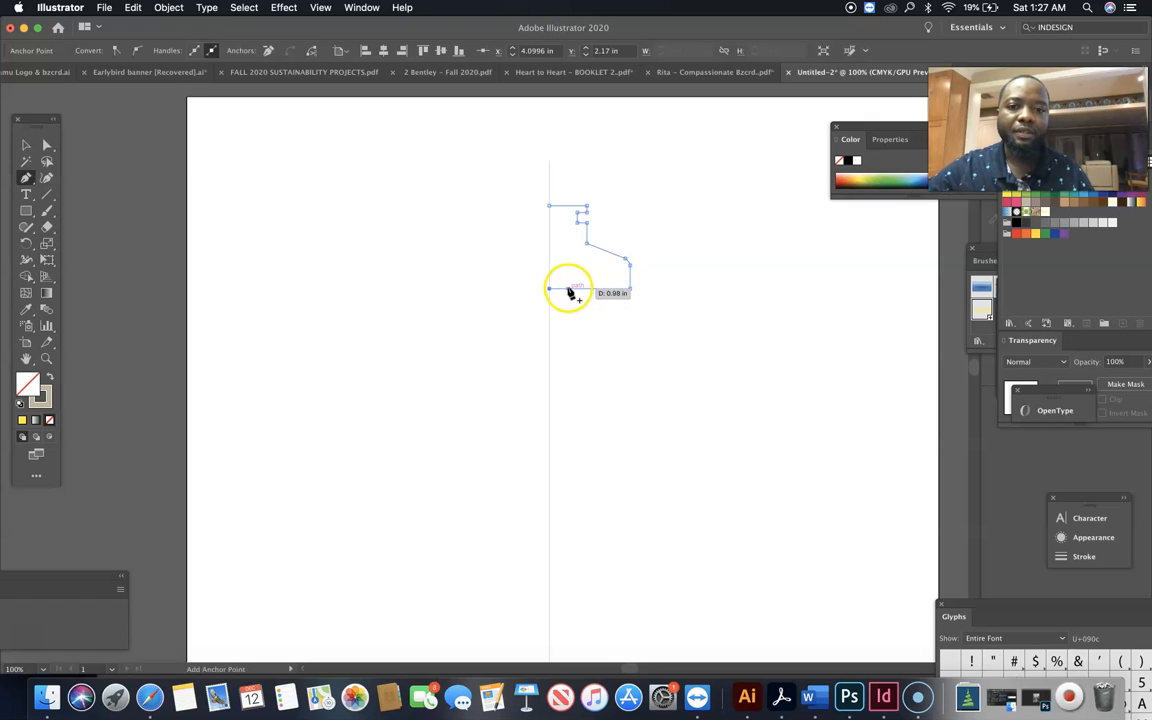
click(27, 146)
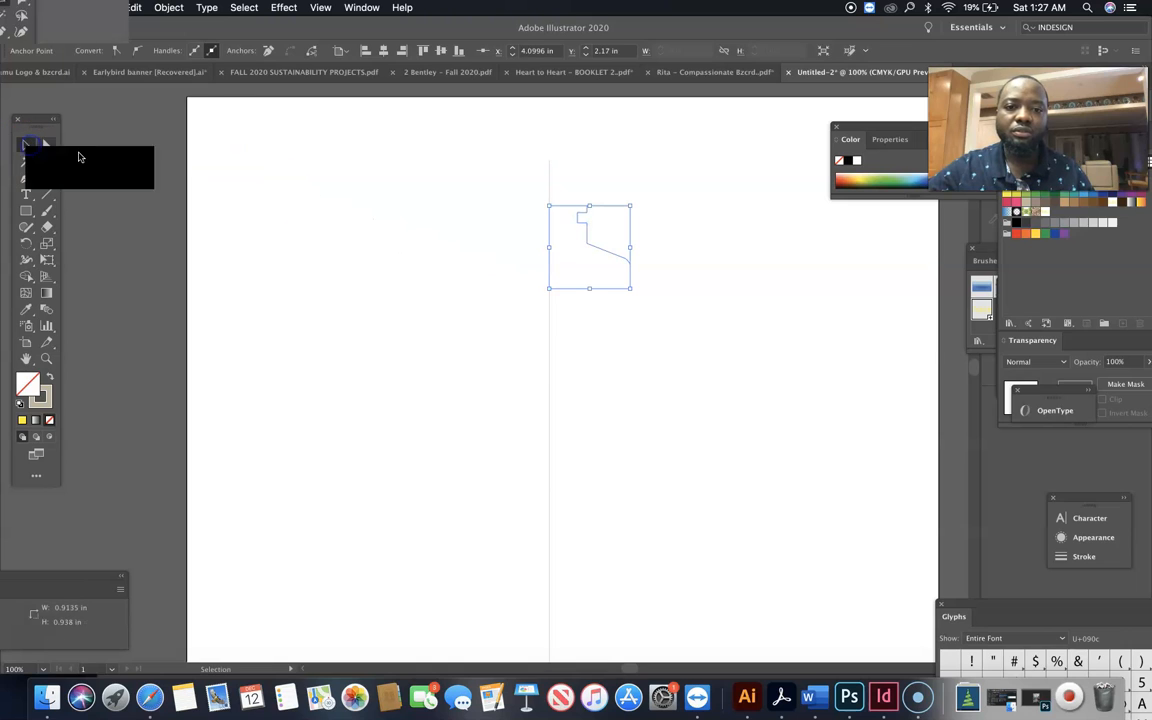
click(786, 303)
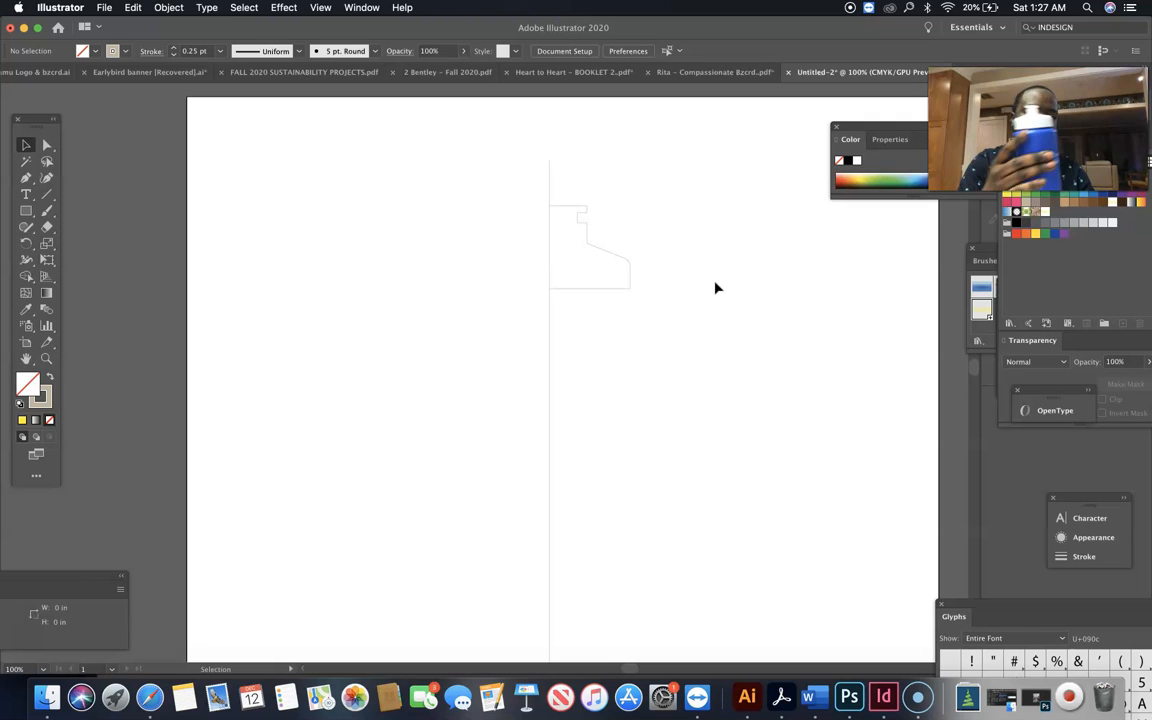
Start the bottle's right half just below the cap with the Pen tool, drawing a top edge about 0.91 in long and a rounded corner
click(617, 316)
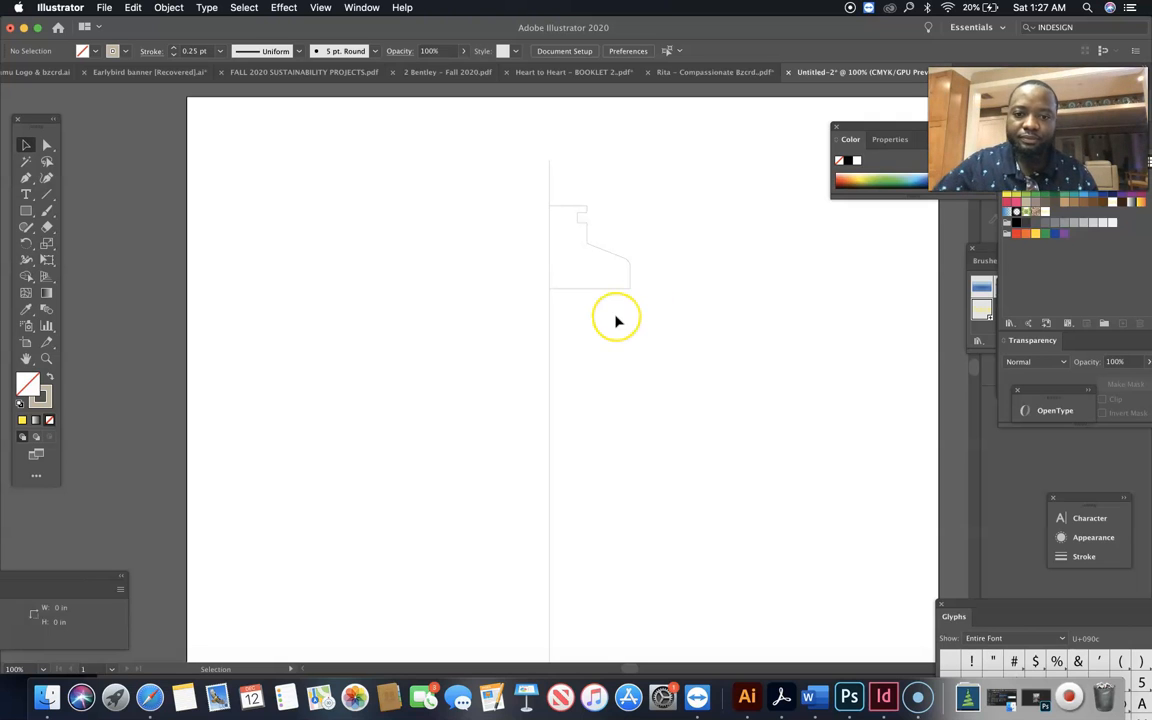
scroll(617, 318, down, 3)
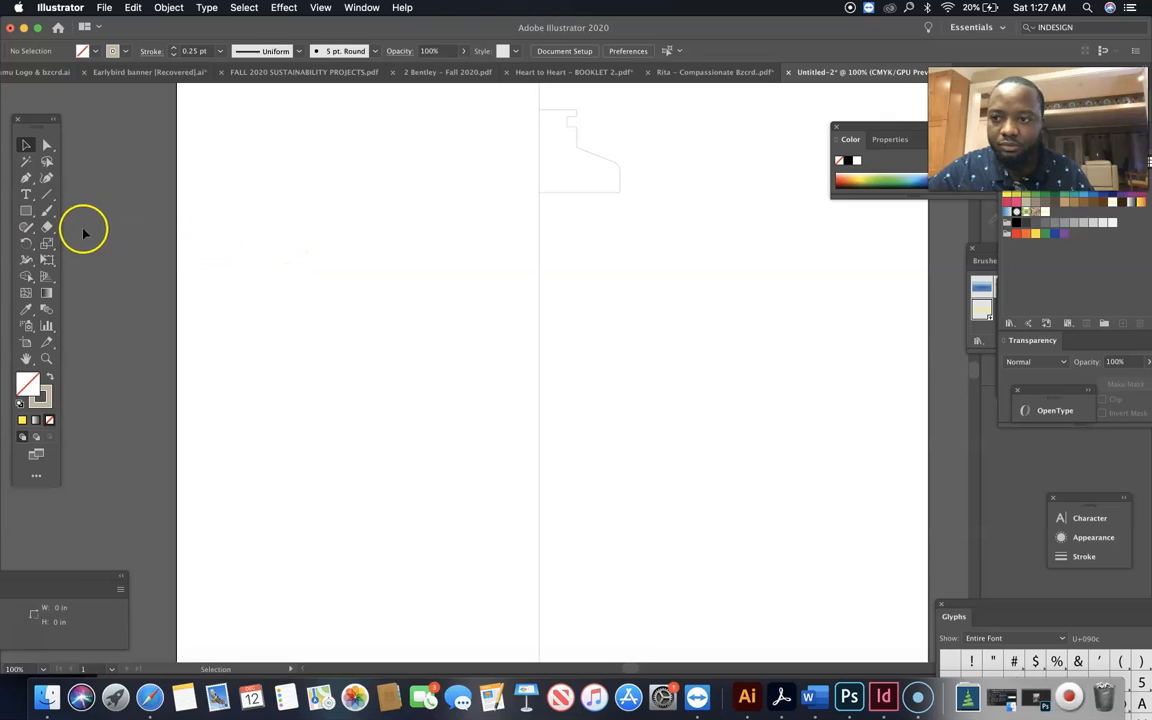
click(26, 178)
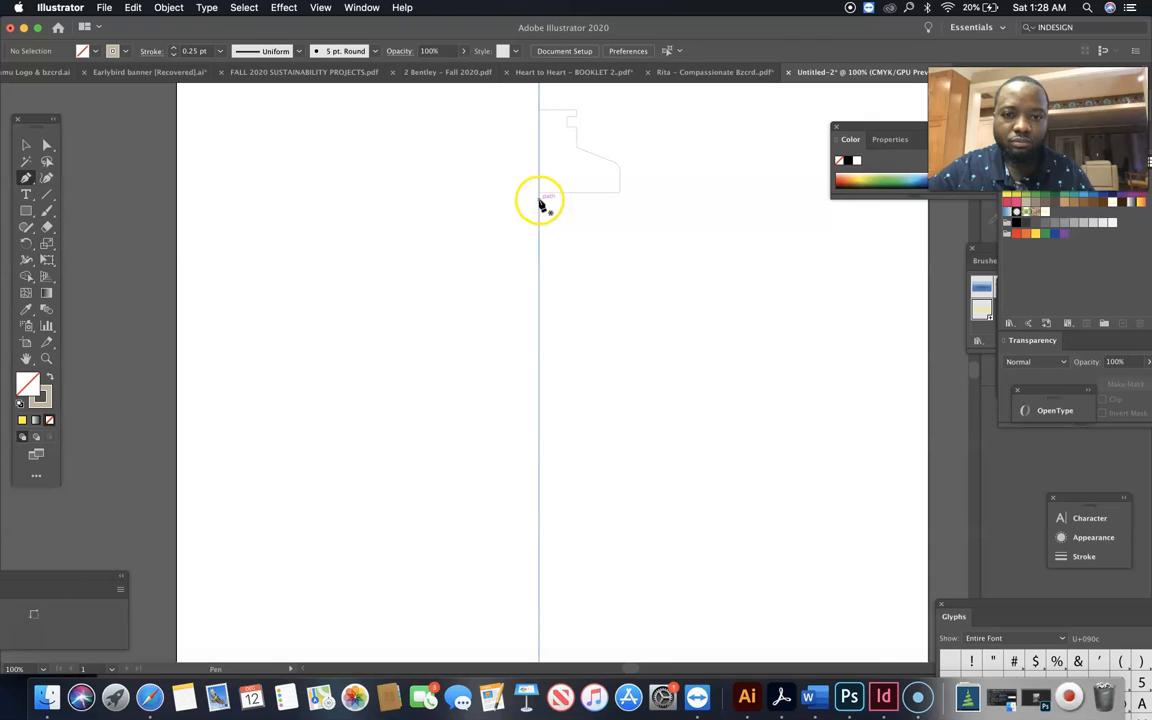
click(539, 200)
click(621, 203)
drag(622, 201, 641, 222)
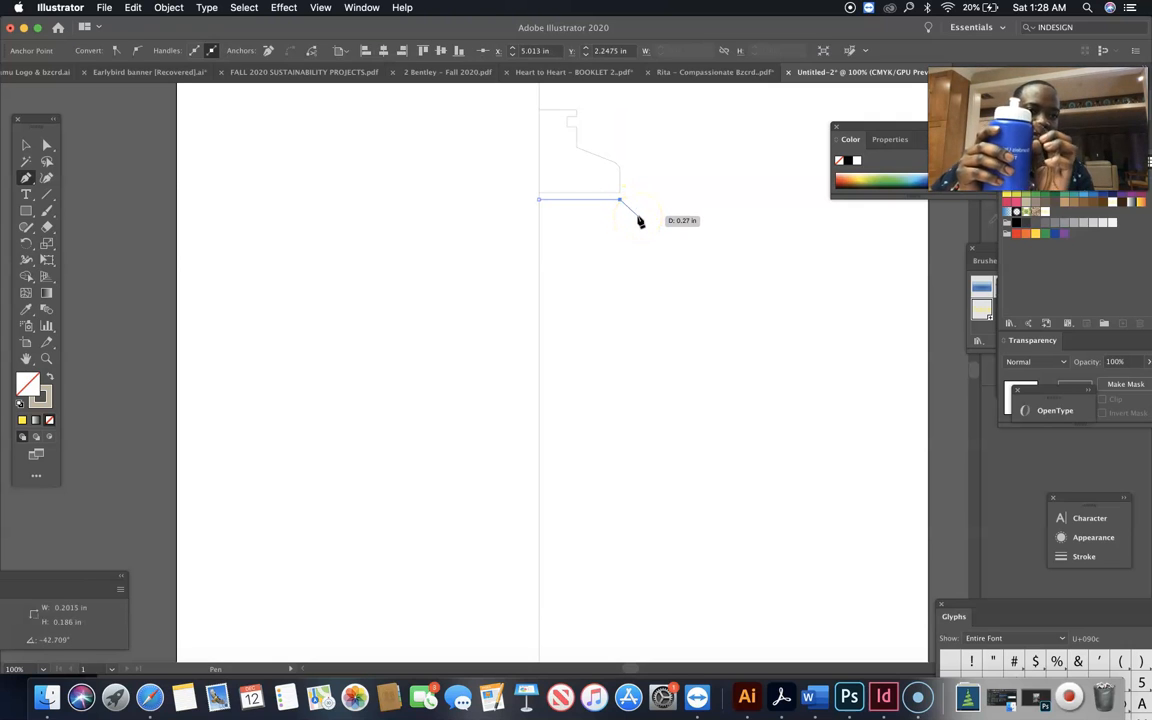
mouse_move(640, 221)
mouse_down()
mouse_move(629, 214)
mouse_move(631, 224)
mouse_up()
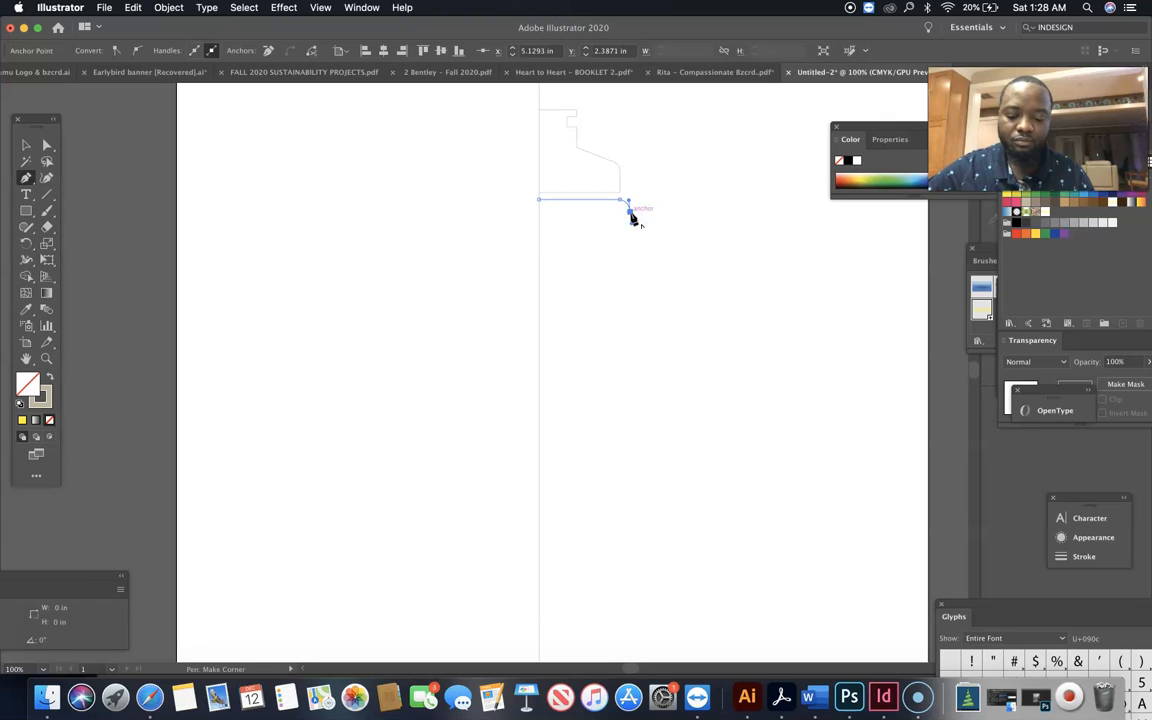
Complete the half-body path with a vertical side about 4.5 in long, a rounded lower corner and a bottom edge back to the centre line
shift+click(620, 612)
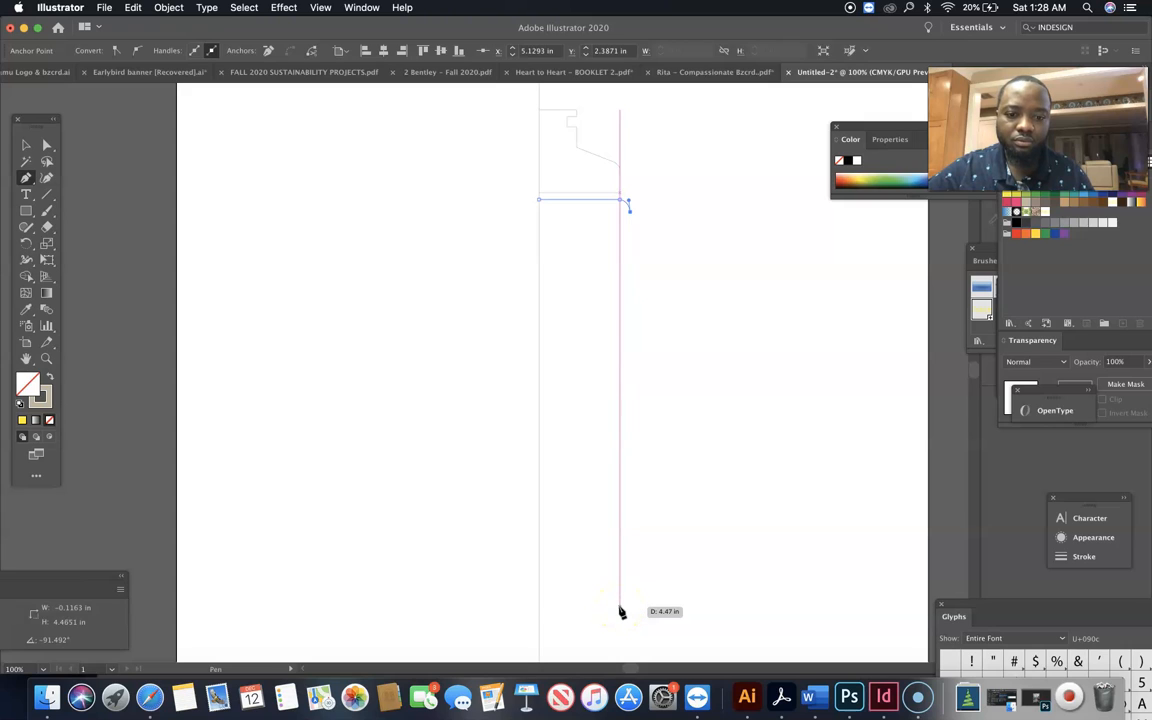
shift+click(620, 622)
drag(619, 620, 611, 622)
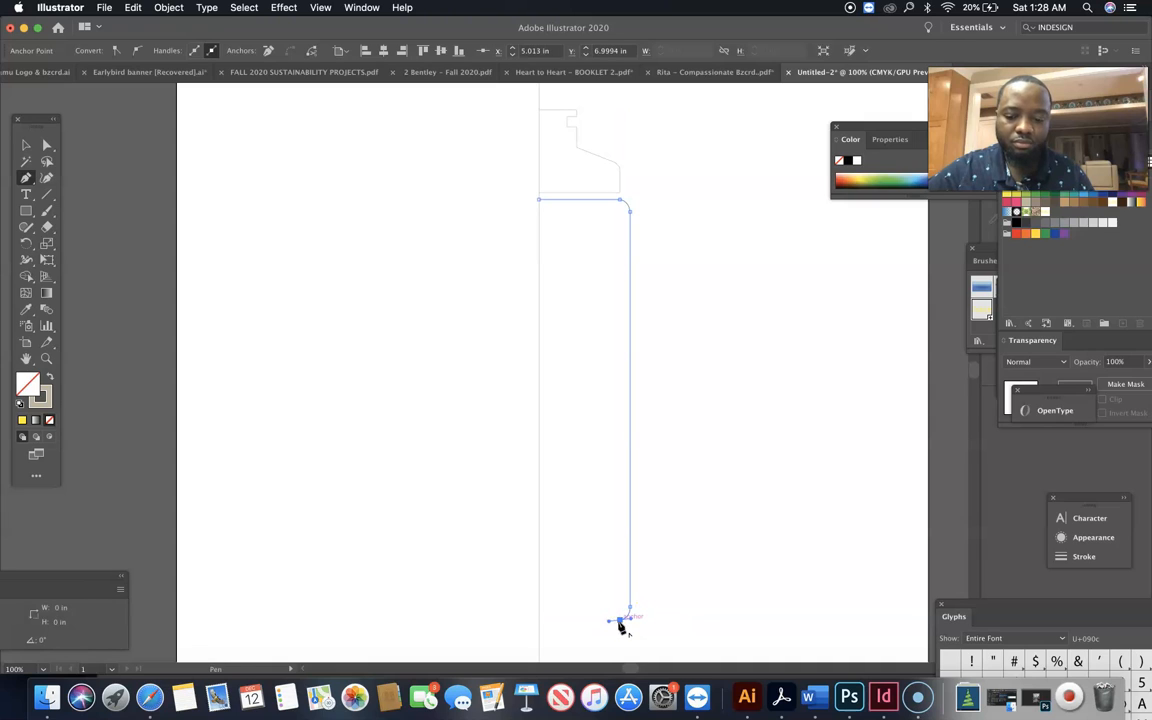
click(540, 621)
mouse_move(540, 622)
mouse_down()
mouse_move(648, 627)
mouse_move(540, 617)
mouse_up()
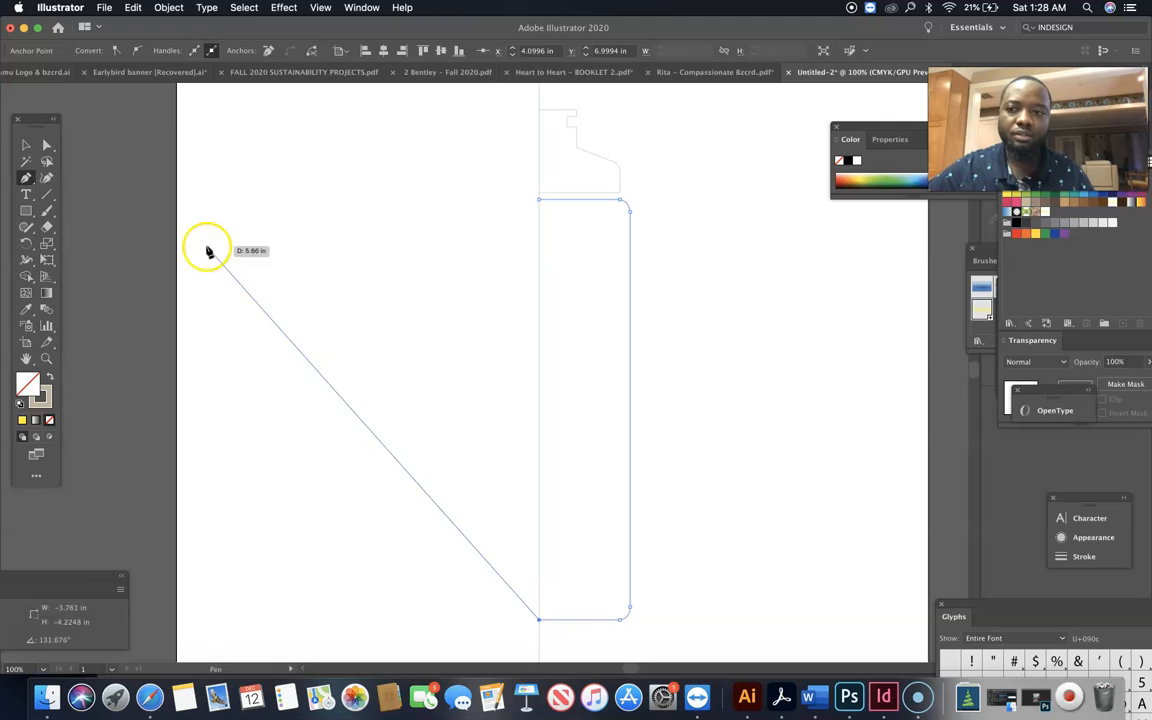
click(25, 143)
click(347, 230)
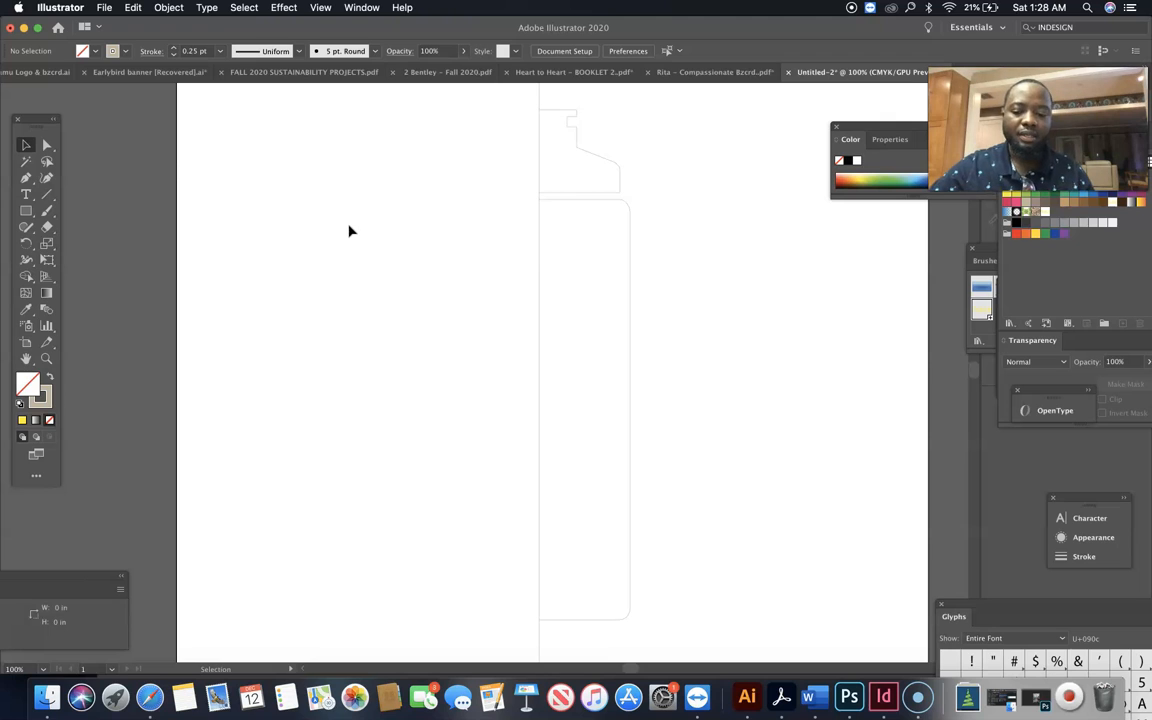
key(super)
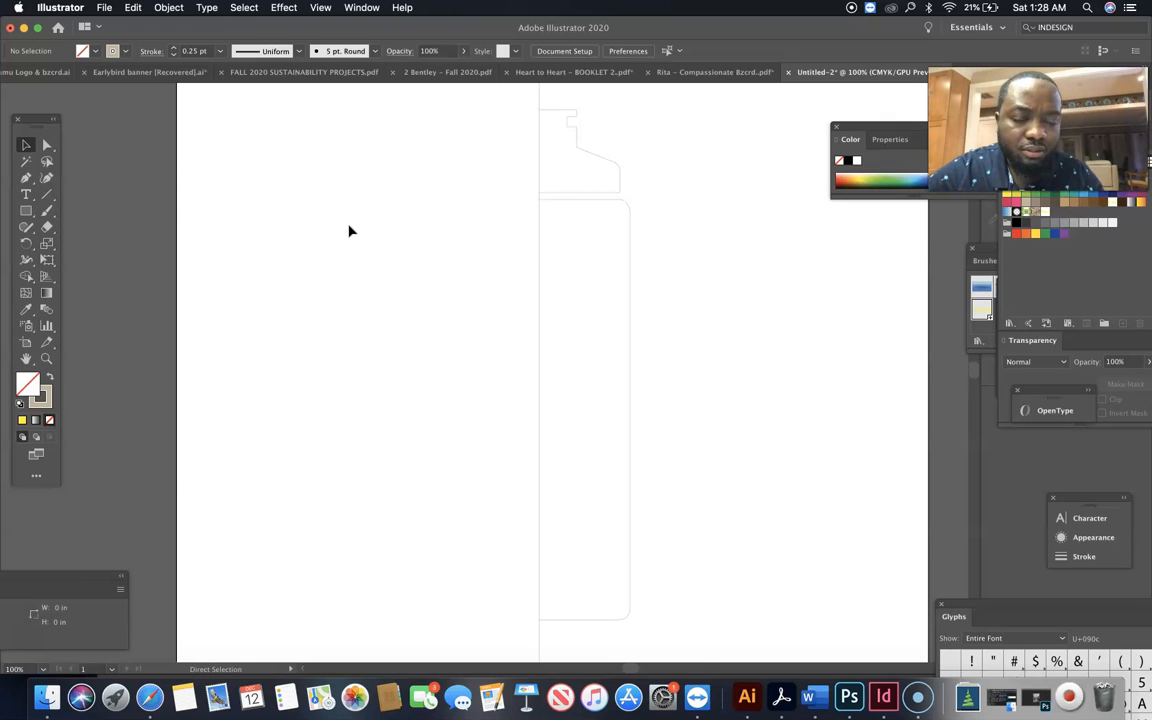
key(super+equal)
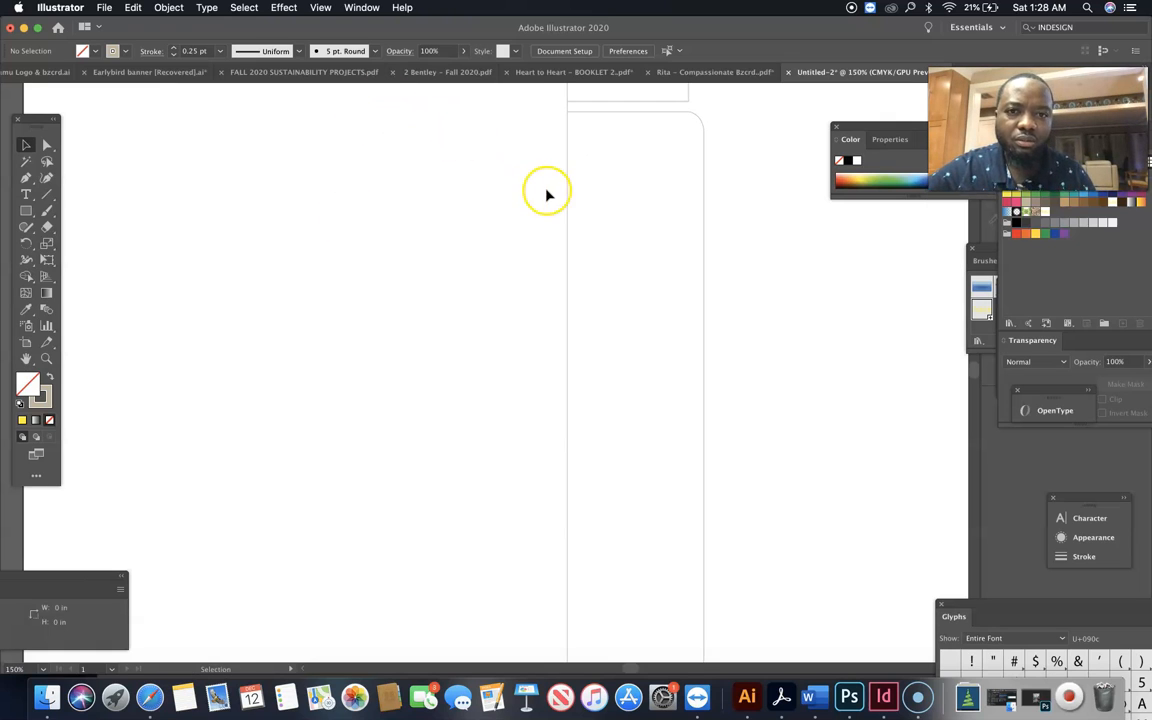
scroll(547, 195, up, 3)
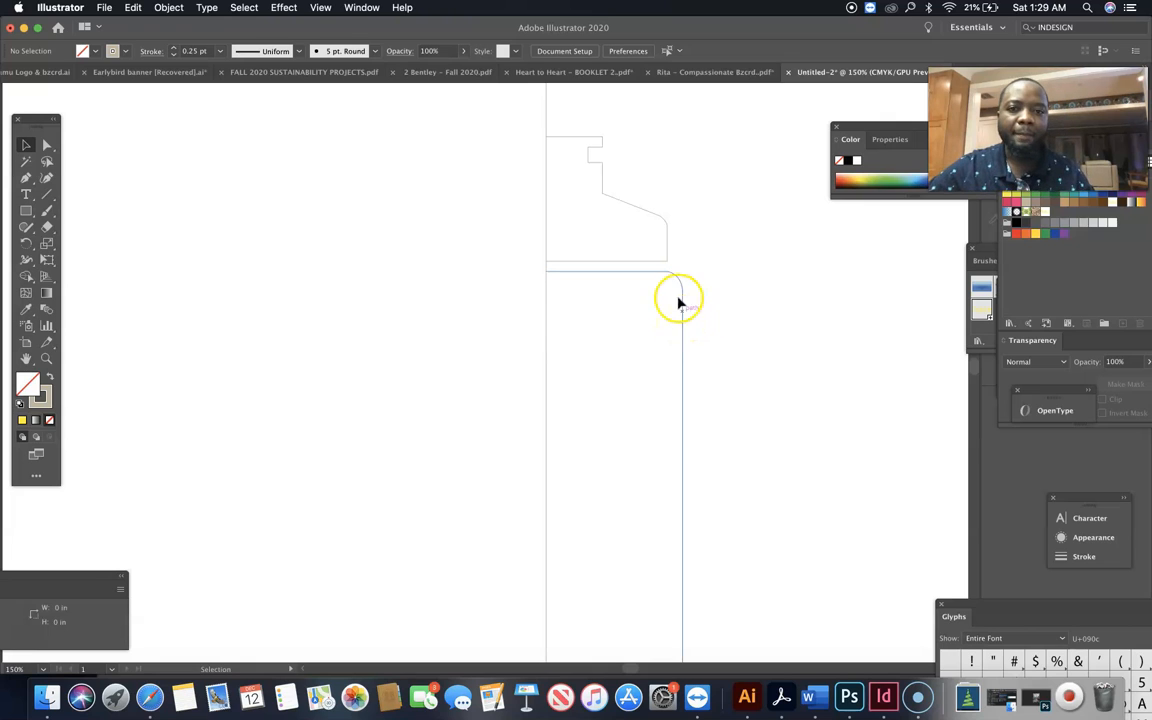
click(668, 238)
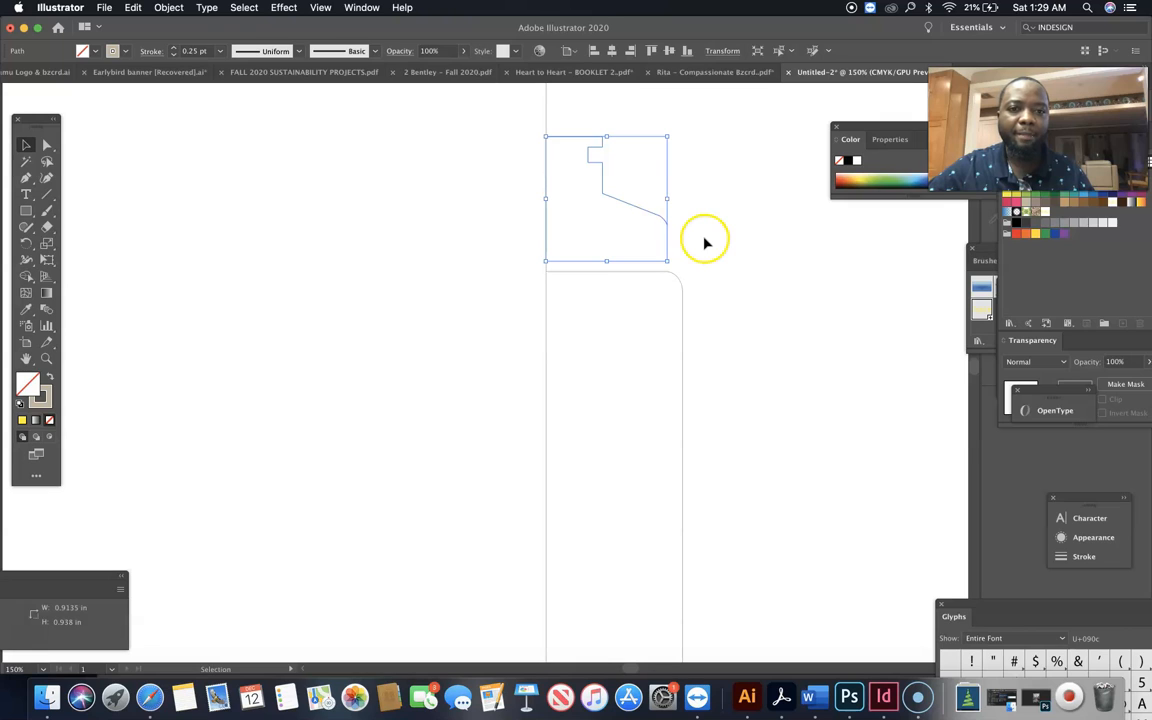
click(704, 241)
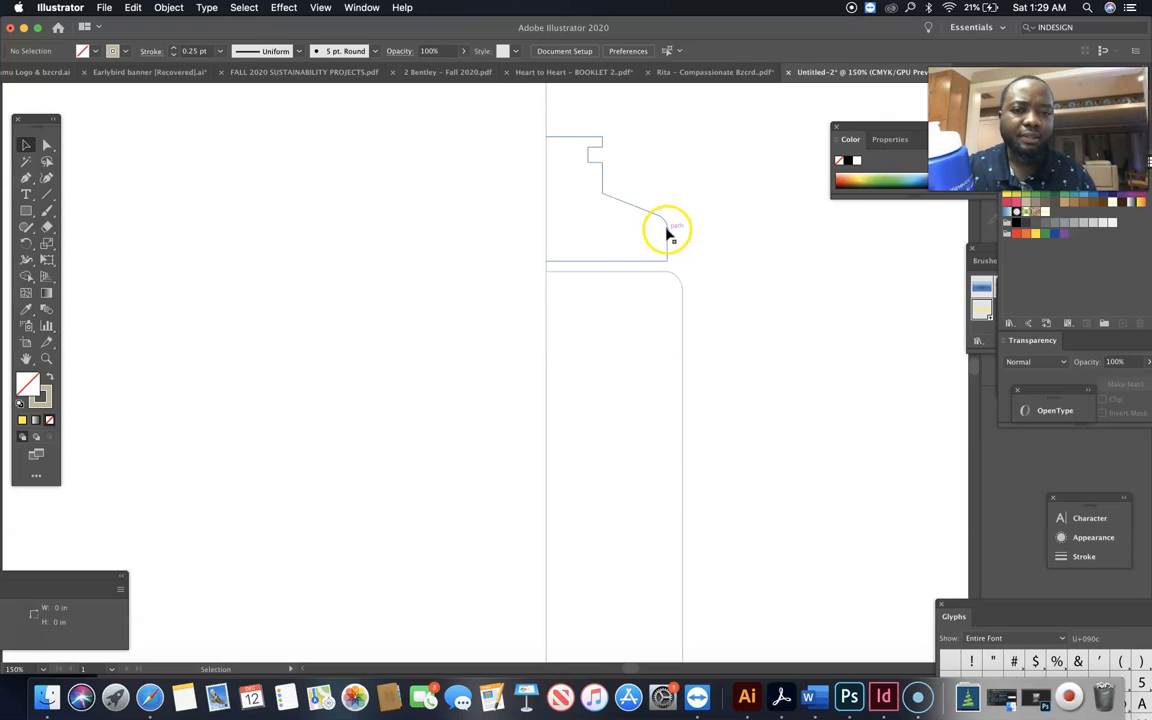
Apply a 3D Revolve effect to the half-cap path, 360° from its left edge with plastic shading in the Off-Axis Front position
click(667, 231)
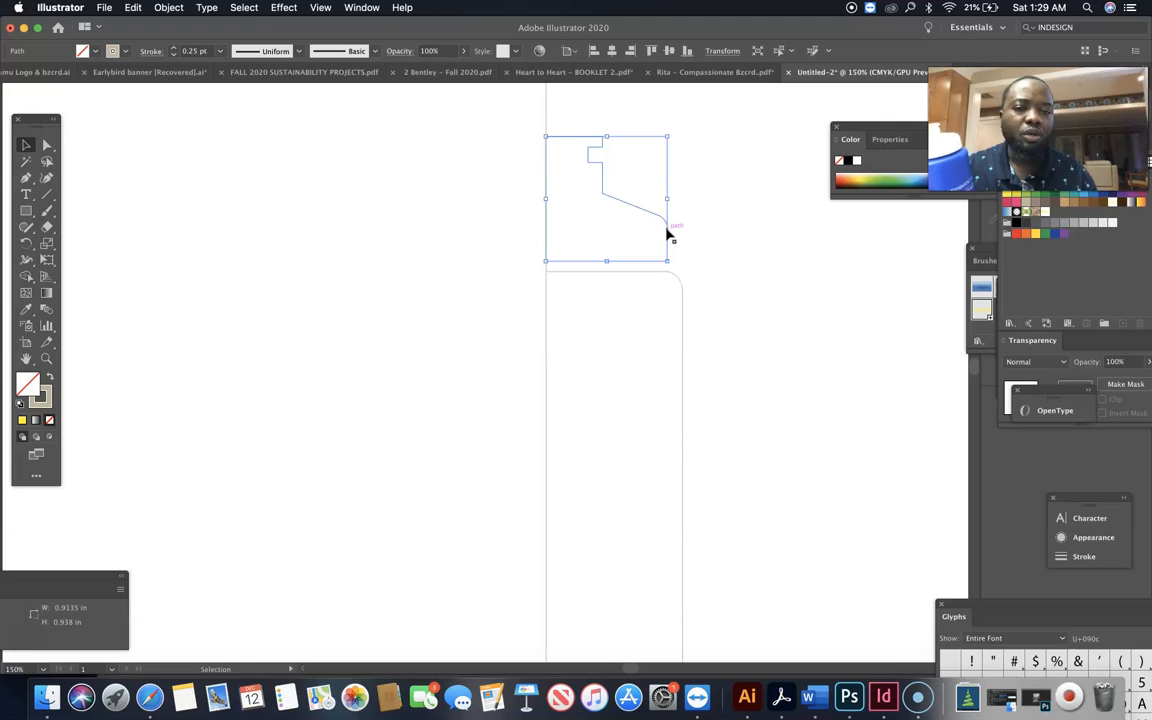
click(738, 244)
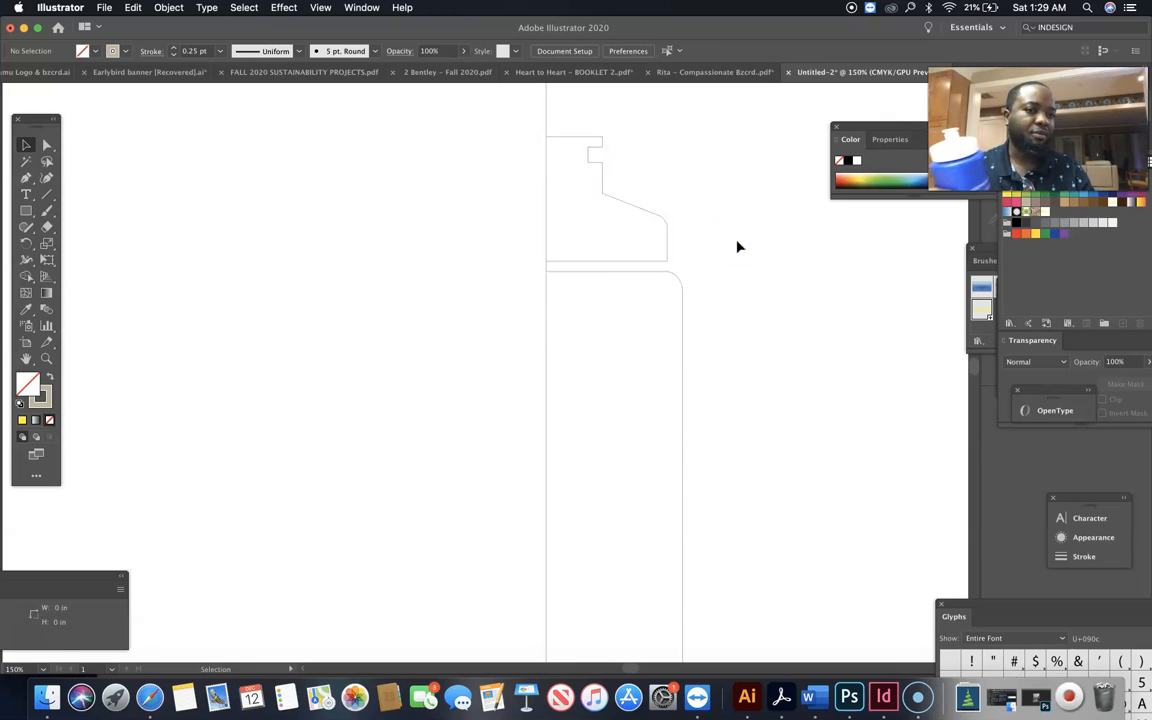
click(665, 220)
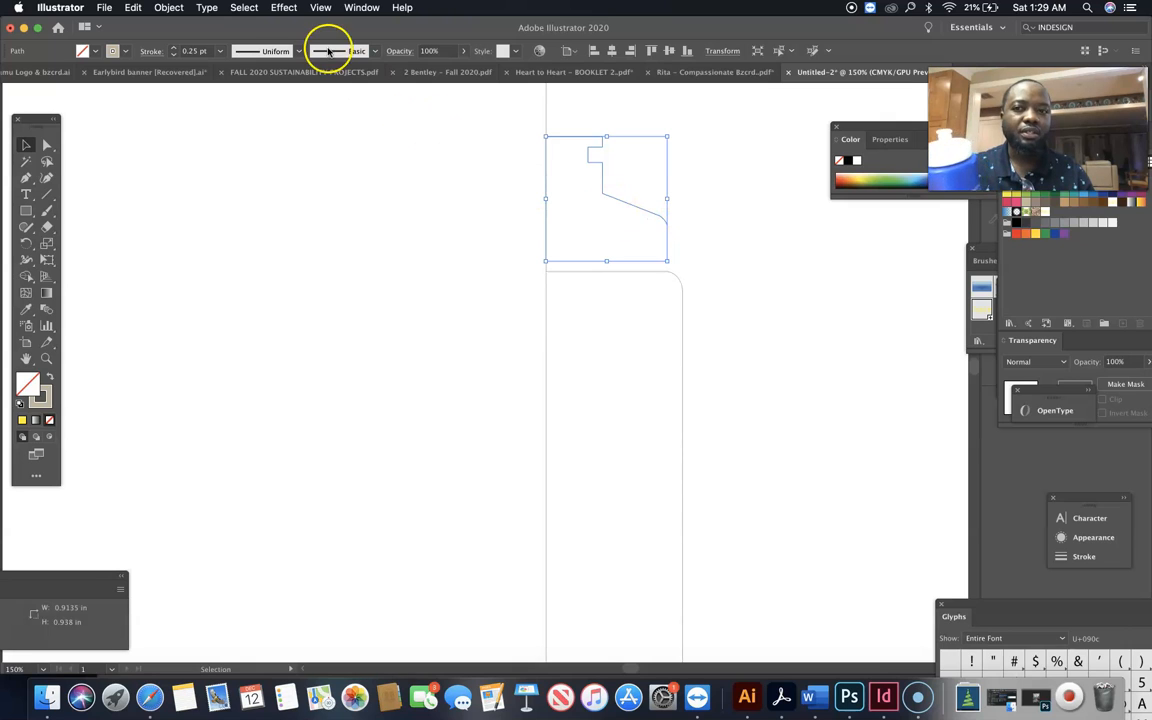
click(284, 8)
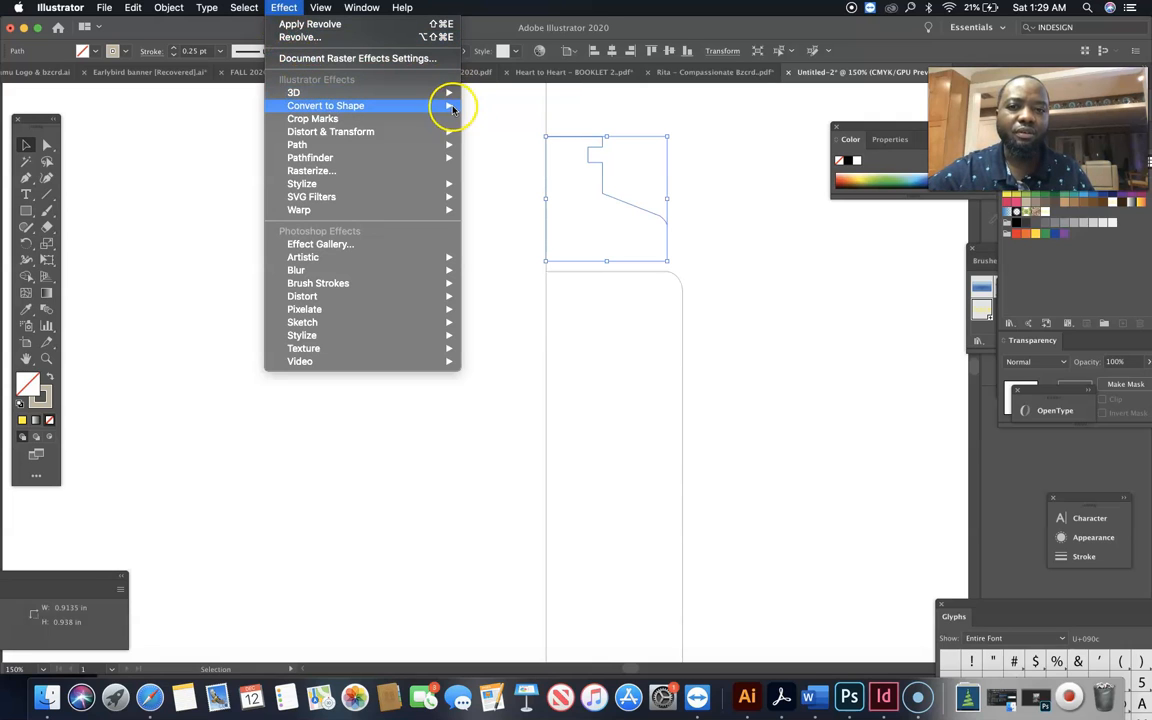
mouse_move(452, 95)
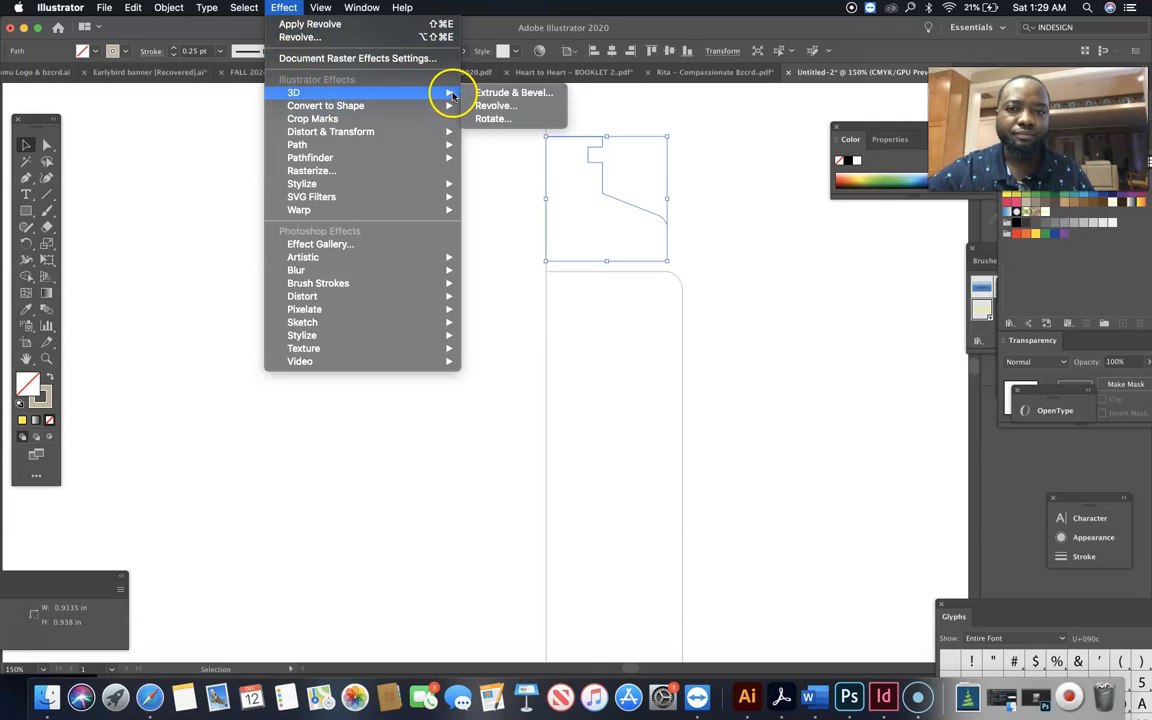
click(493, 108)
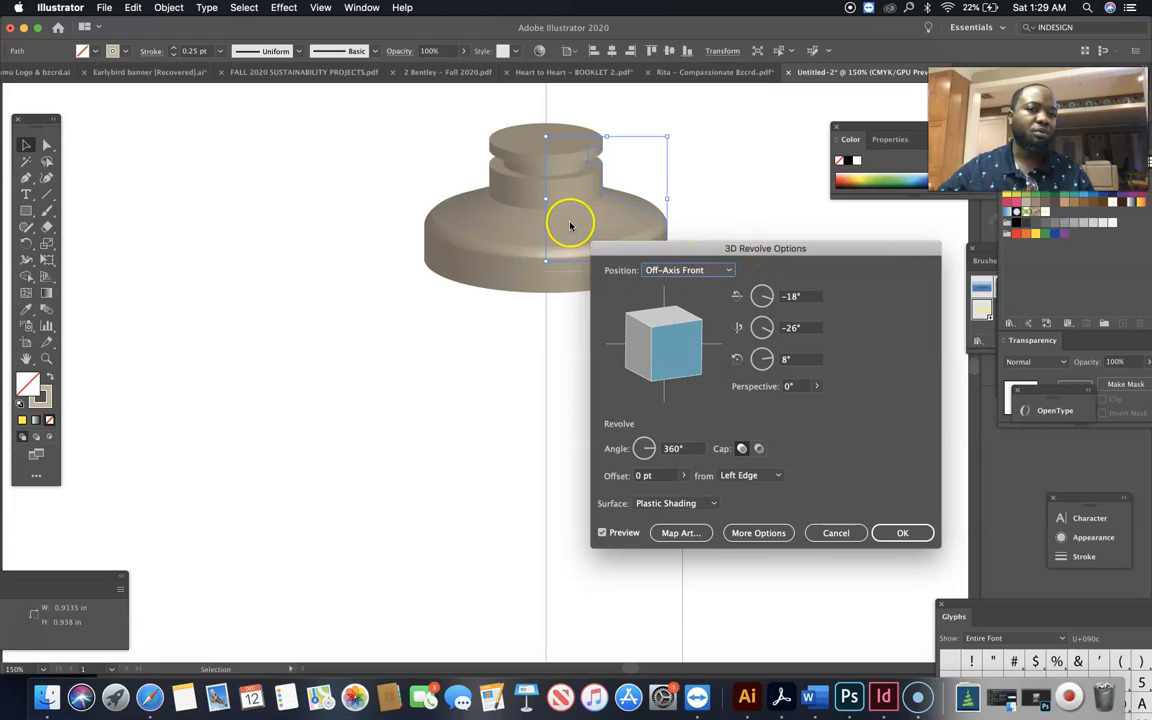
click(896, 533)
click(805, 399)
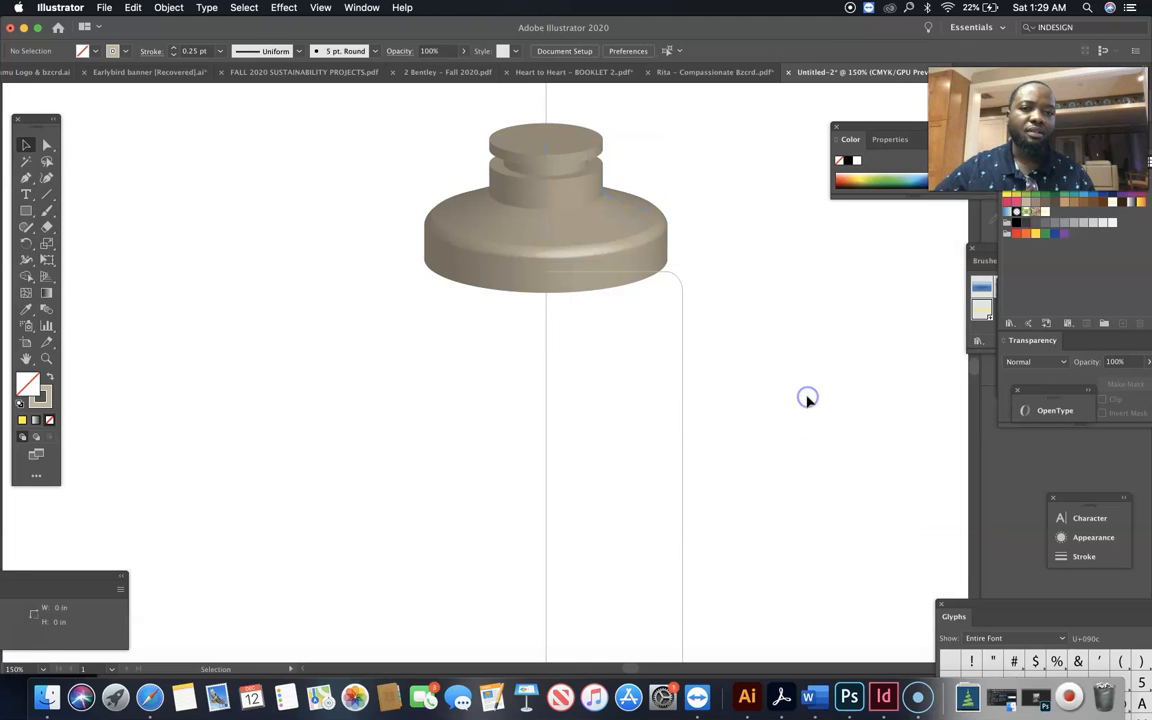
Change the revolved cap's stroke colour to light beige EFE0C7
scroll(807, 400, down, 3)
key(super+minus)
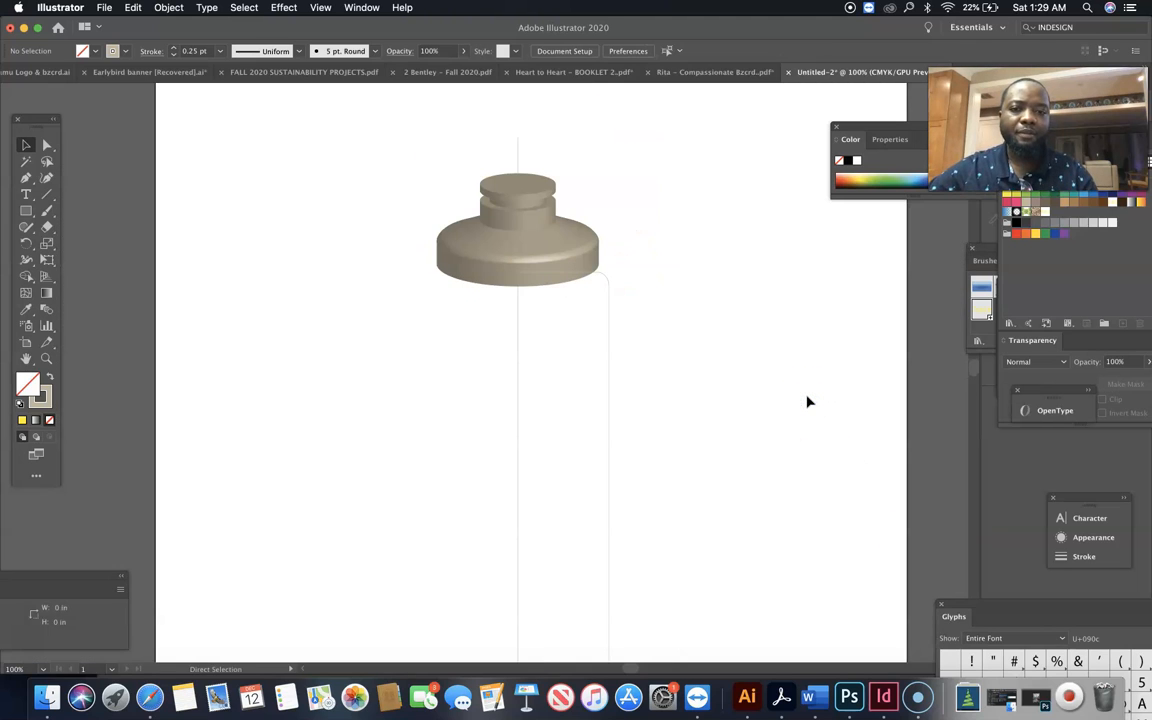
scroll(808, 401, down, 3)
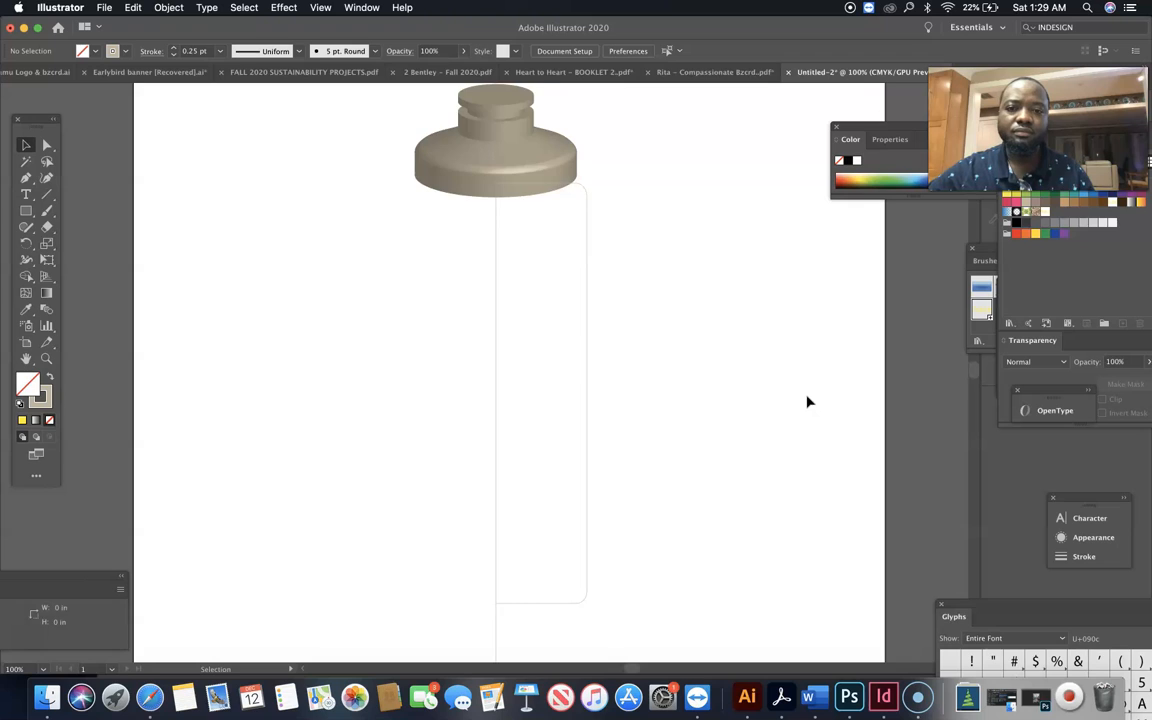
scroll(808, 401, up, 2)
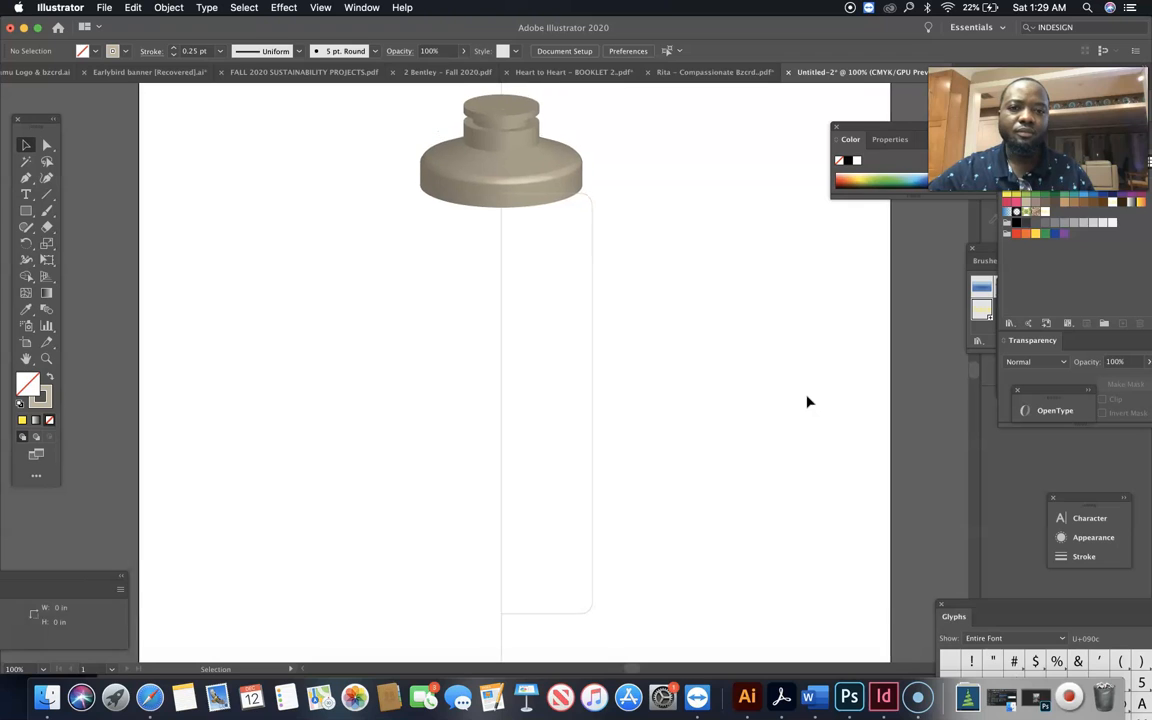
click(605, 267)
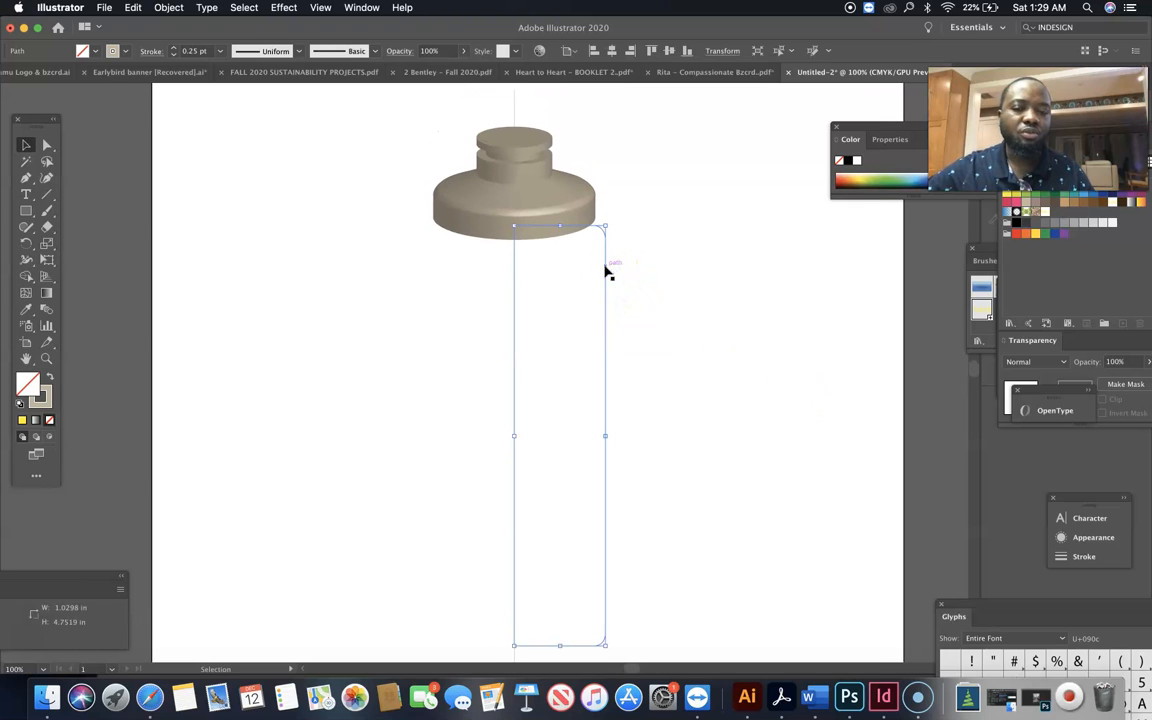
click(572, 215)
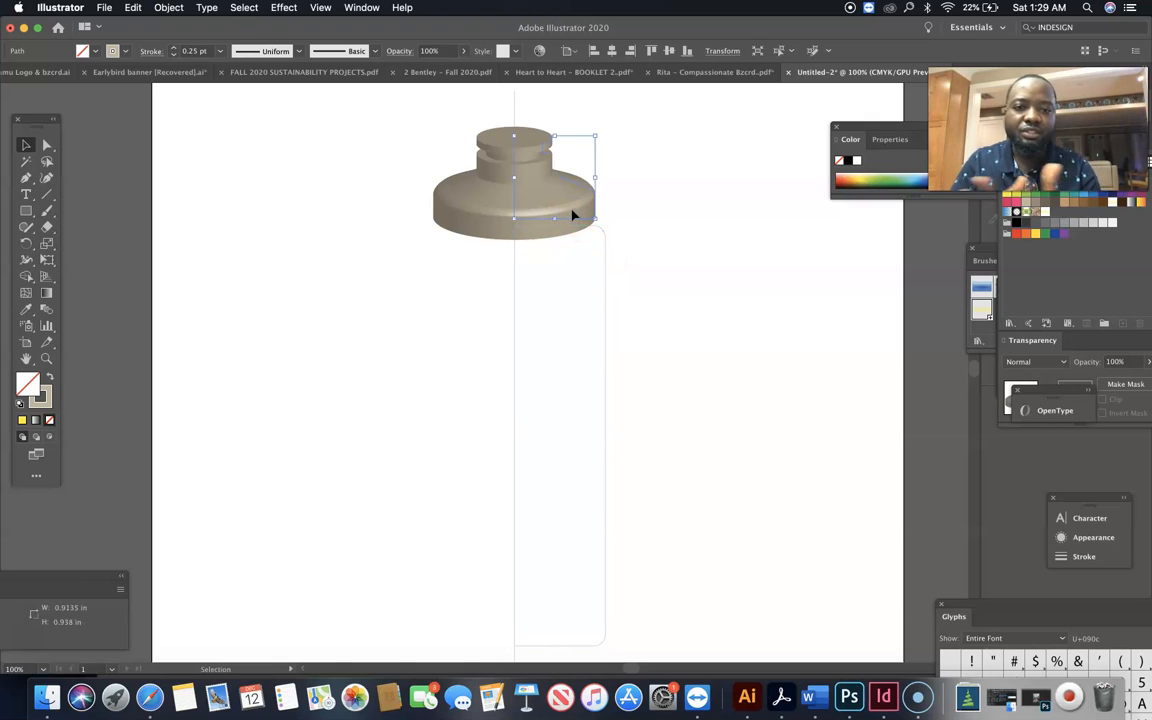
double_click(41, 398)
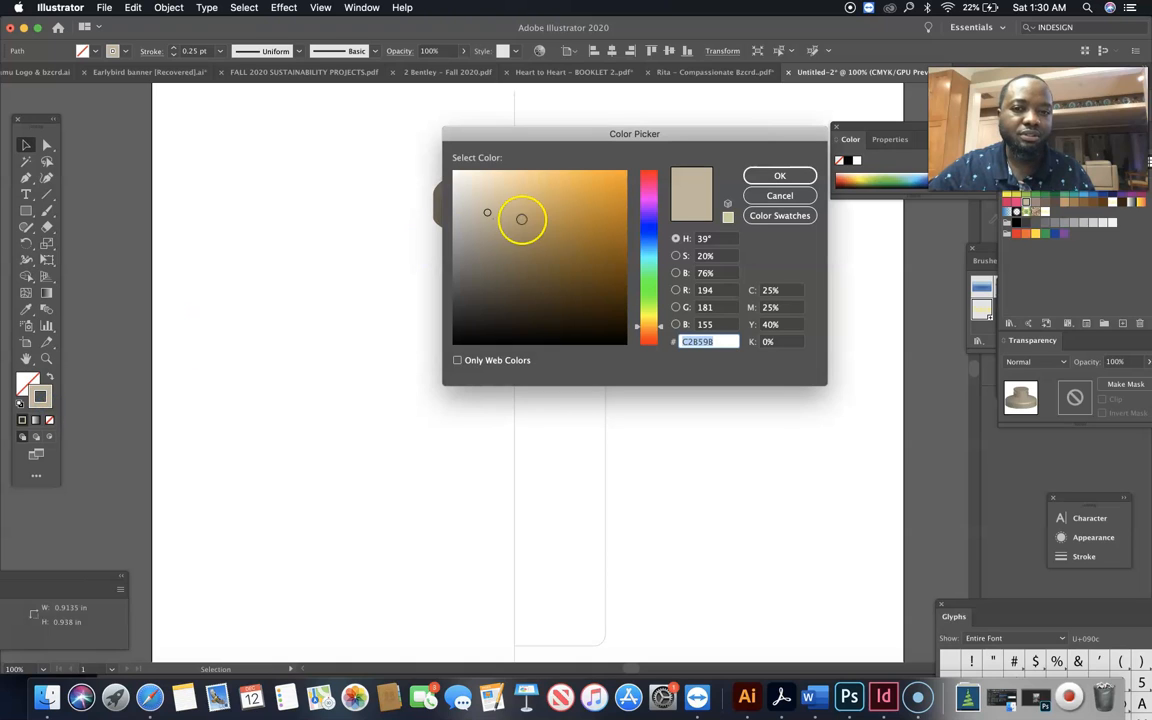
click(482, 179)
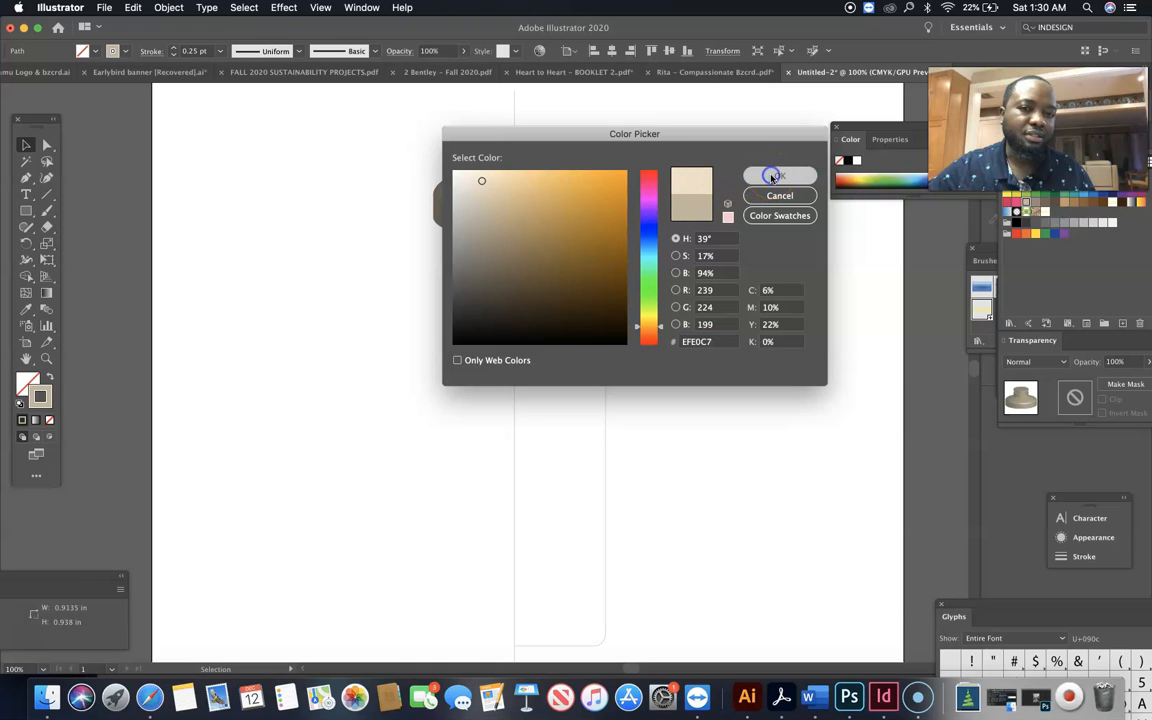
click(772, 177)
click(733, 216)
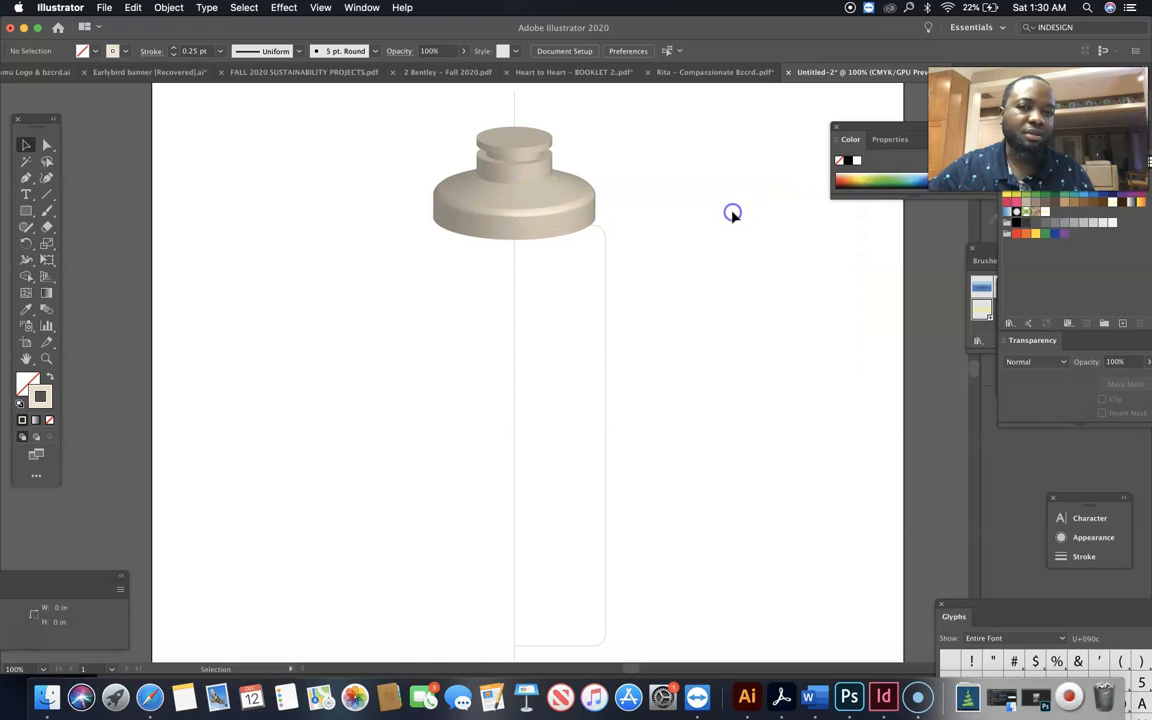
Recolour the revolved cap's stroke with the White swatch
click(573, 205)
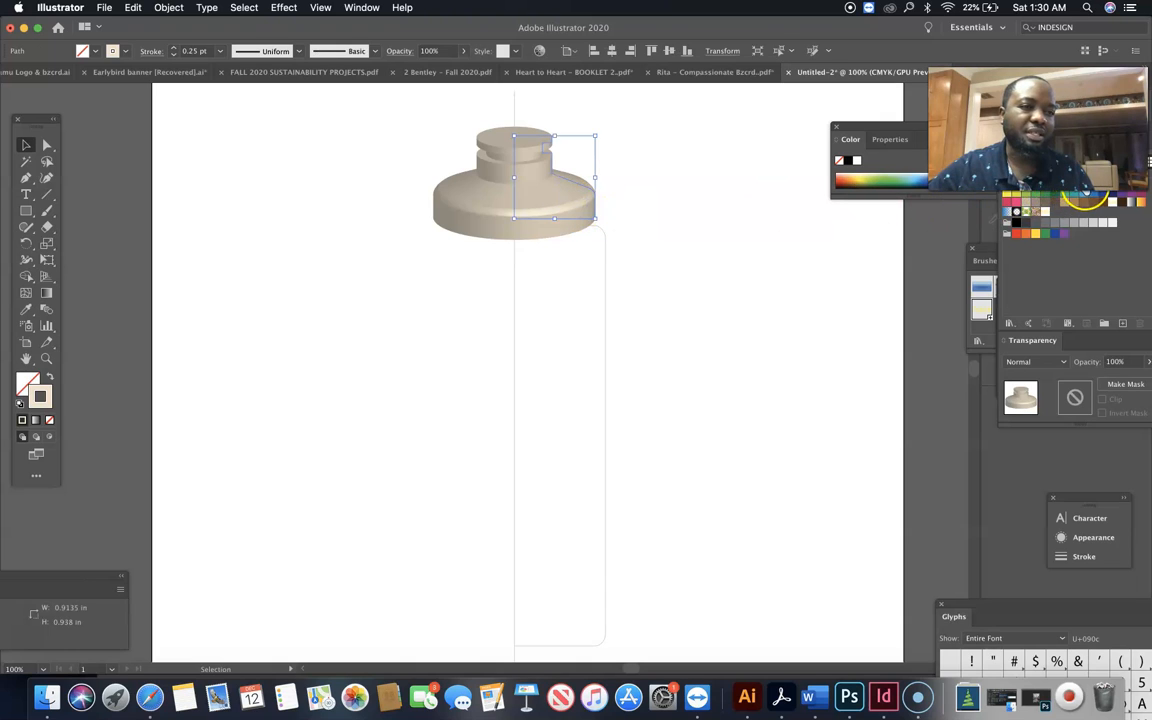
double_click(1017, 210)
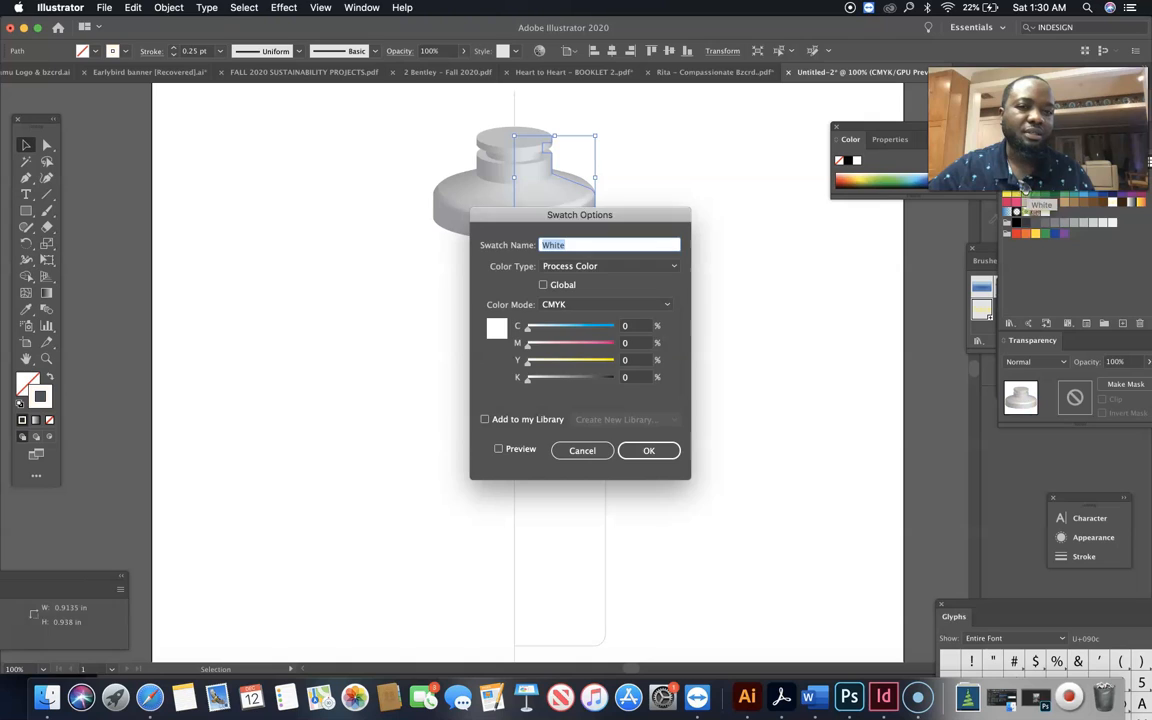
click(632, 454)
click(663, 360)
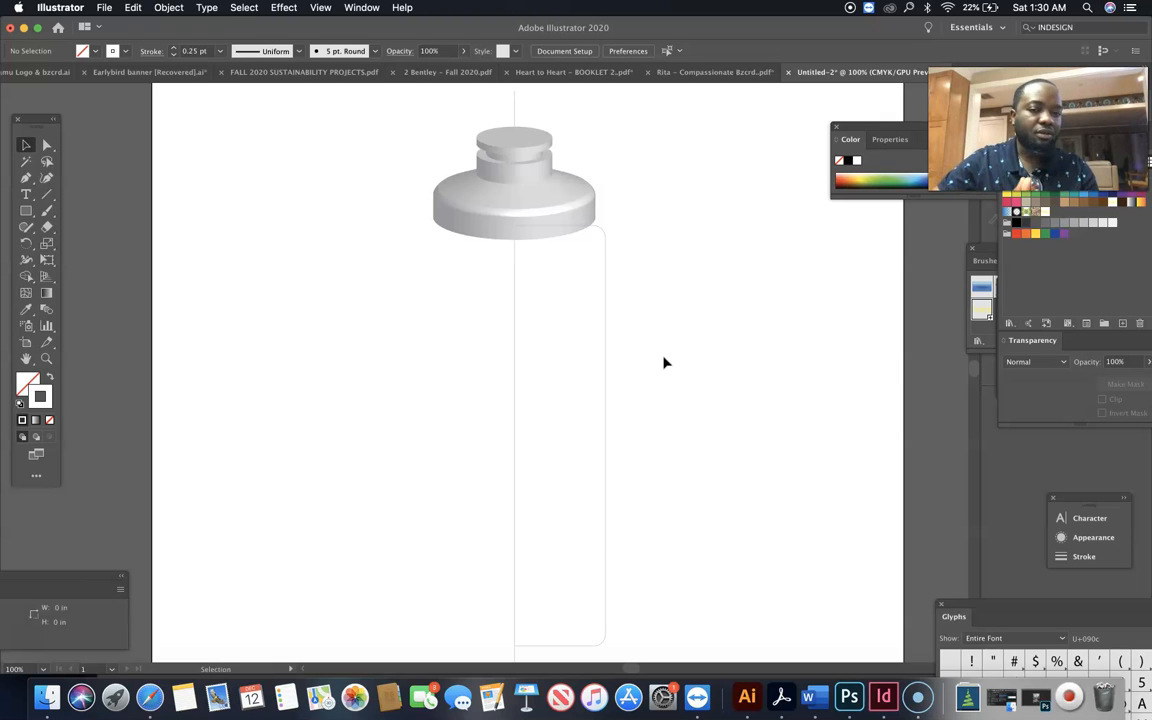
Give the half-body path a dark blue stroke and apply a 360° 3D Revolve from its left edge with plastic shading
click(607, 268)
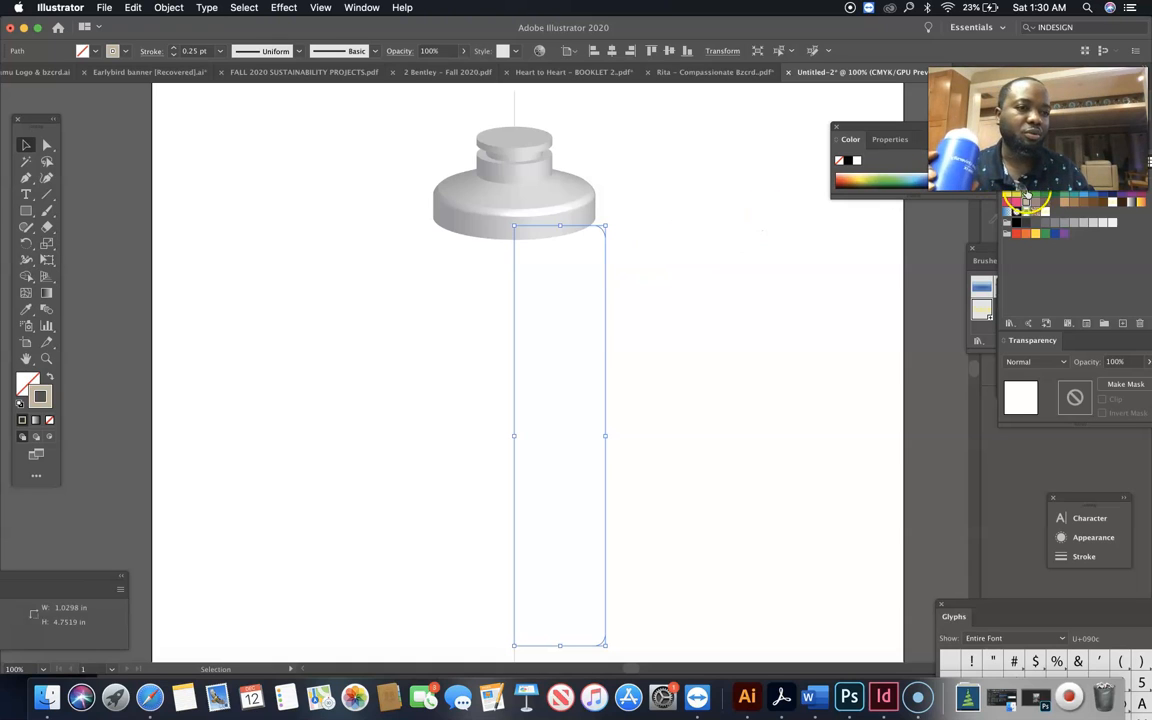
click(1096, 196)
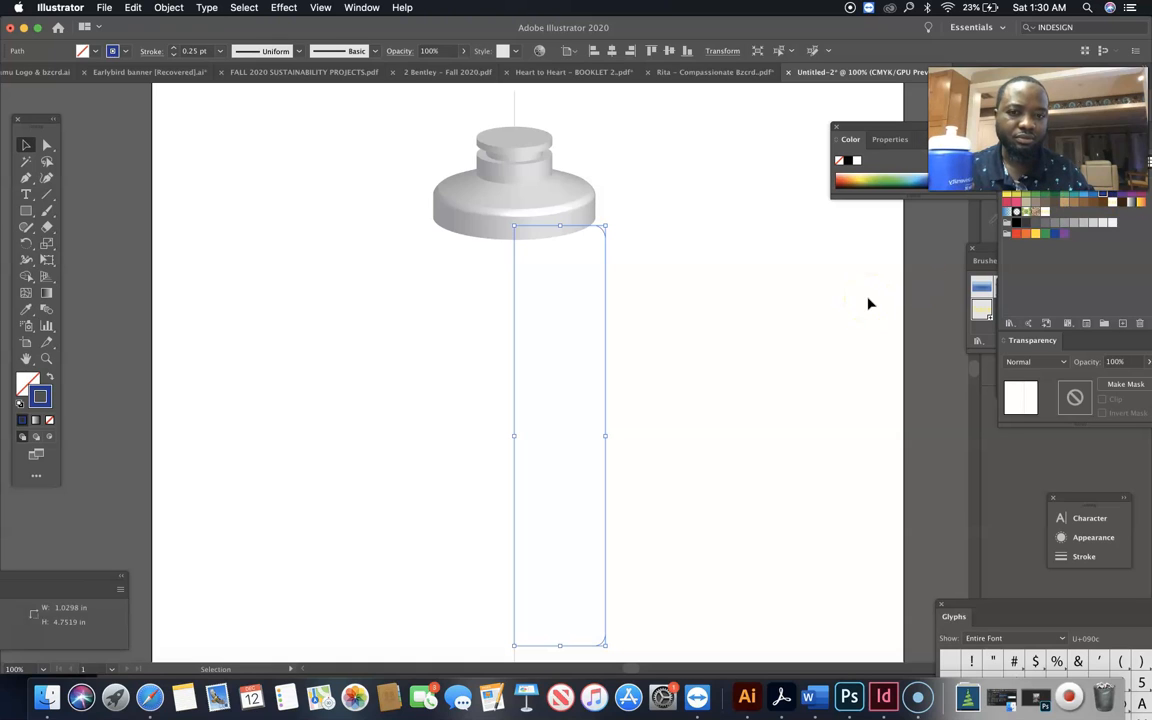
click(284, 8)
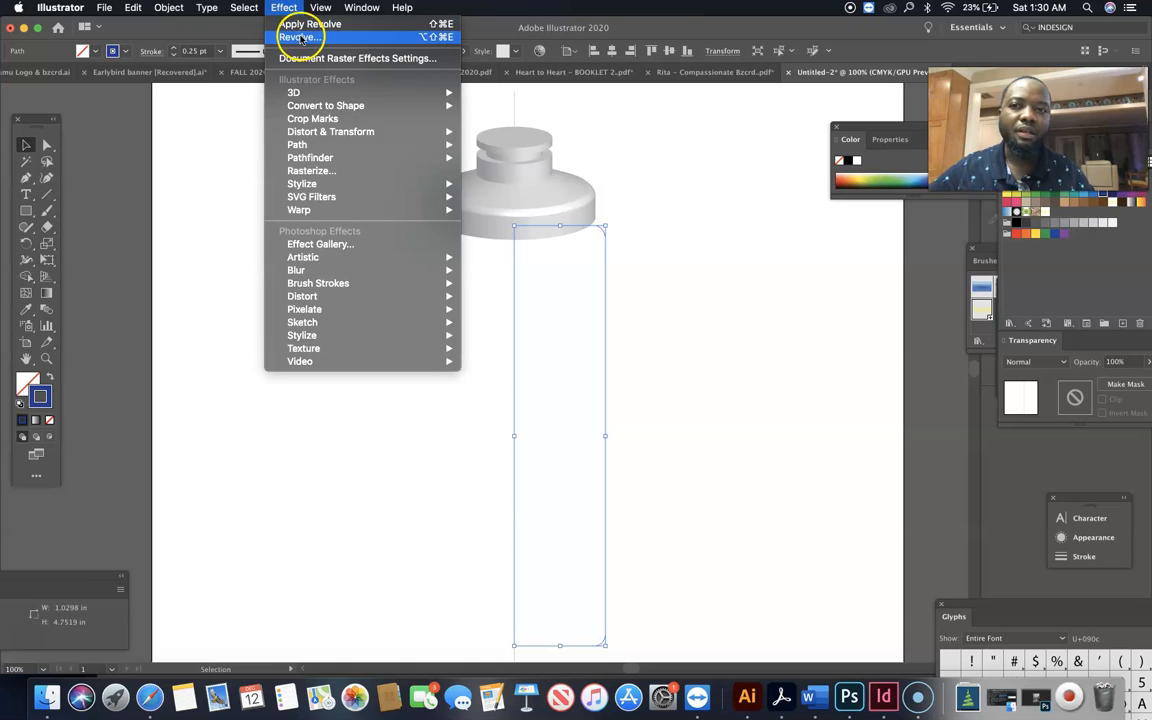
mouse_move(300, 92)
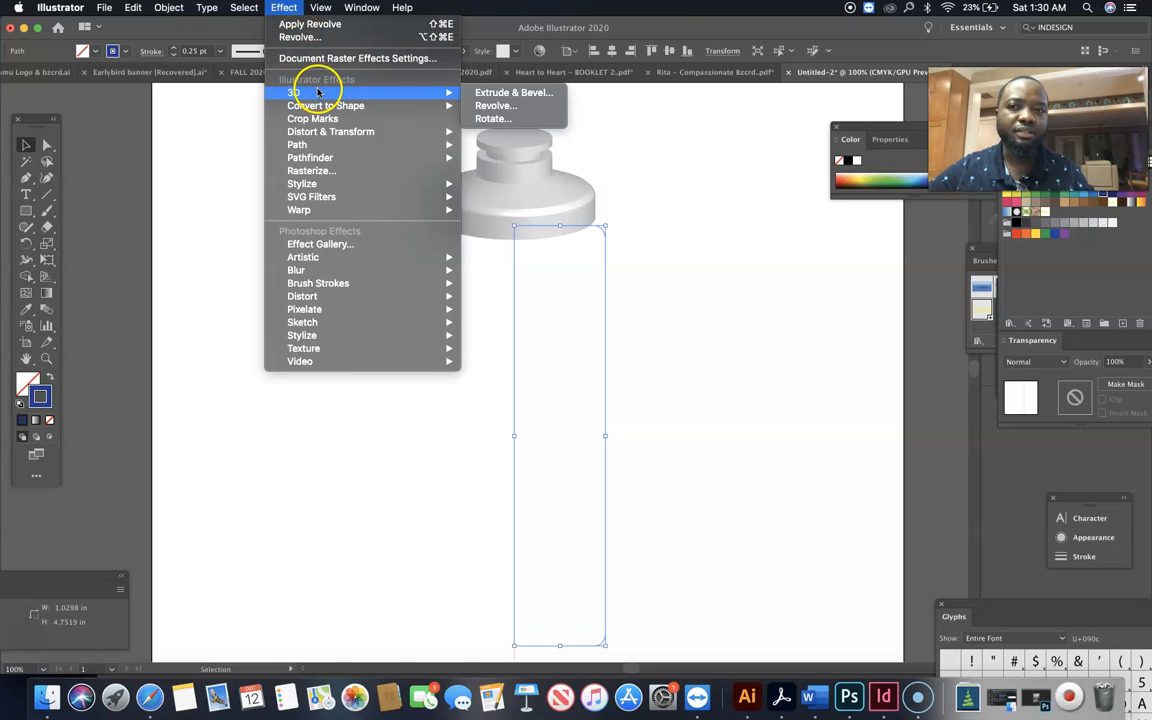
click(490, 106)
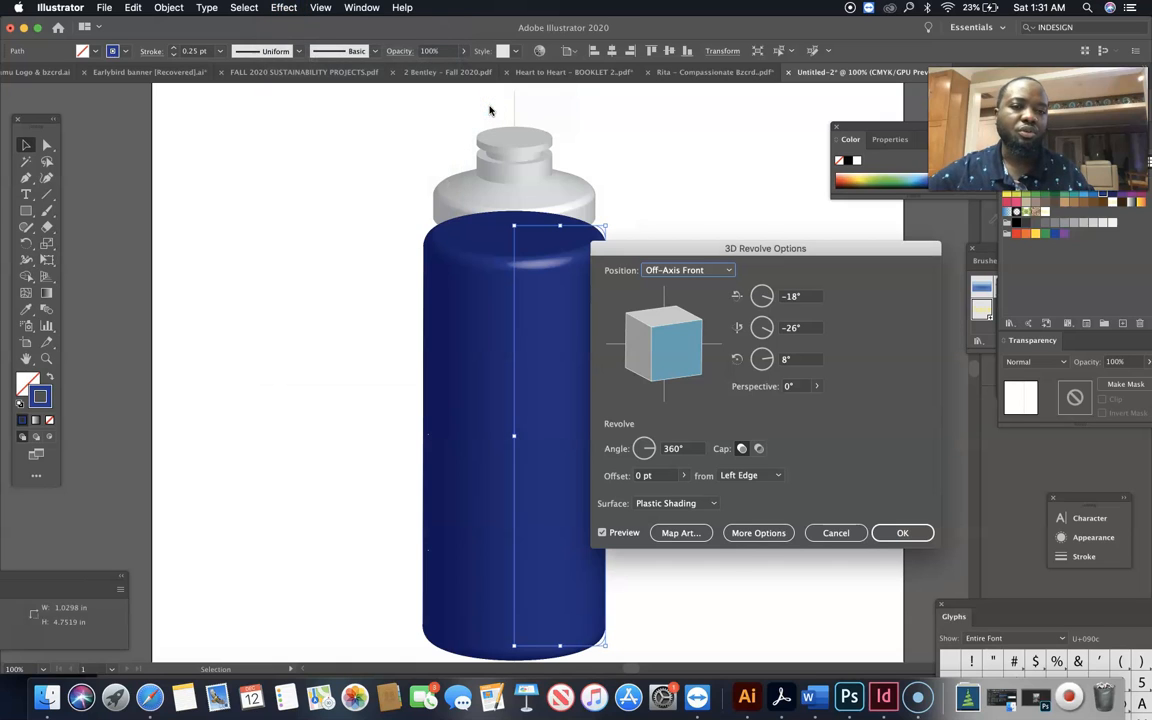
click(905, 533)
click(802, 412)
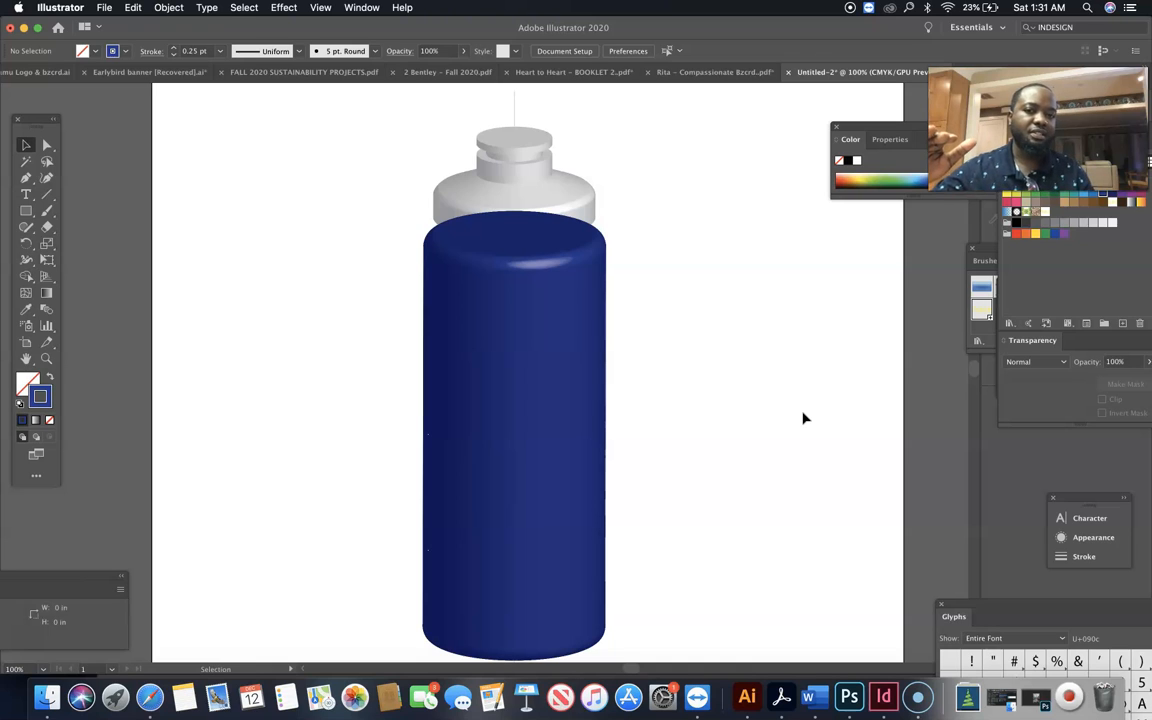
Bring the white cap to the front so it overlaps the blue bottle body
click(583, 217)
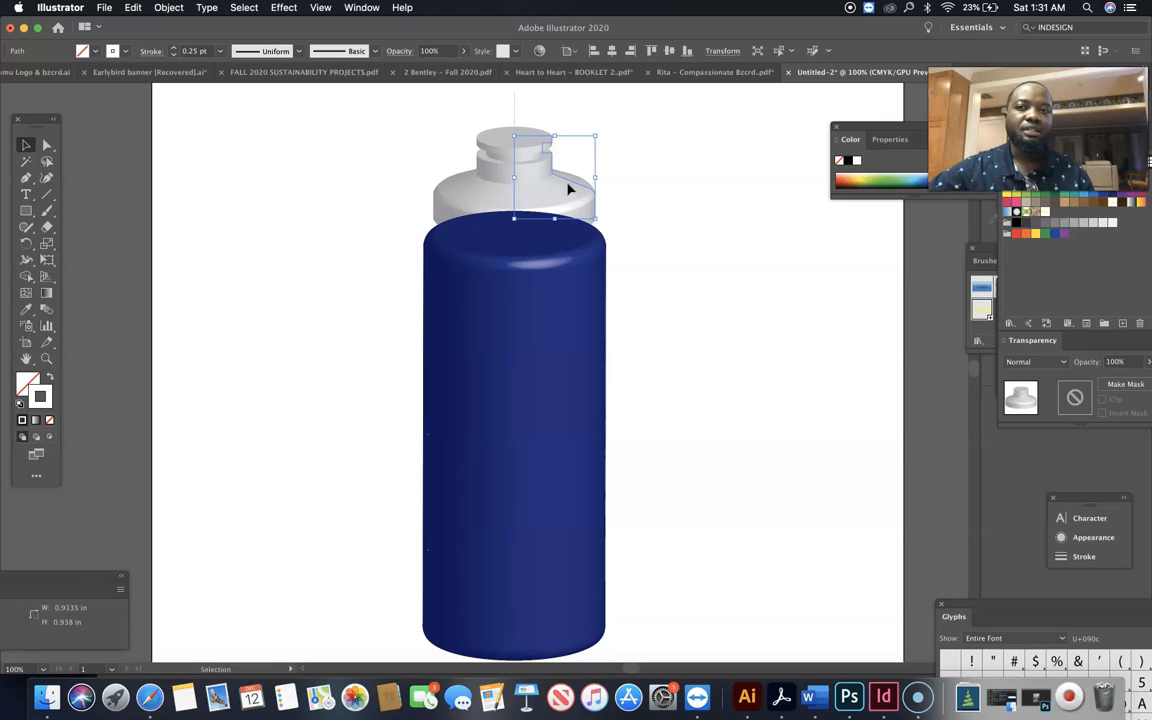
right_click(568, 189)
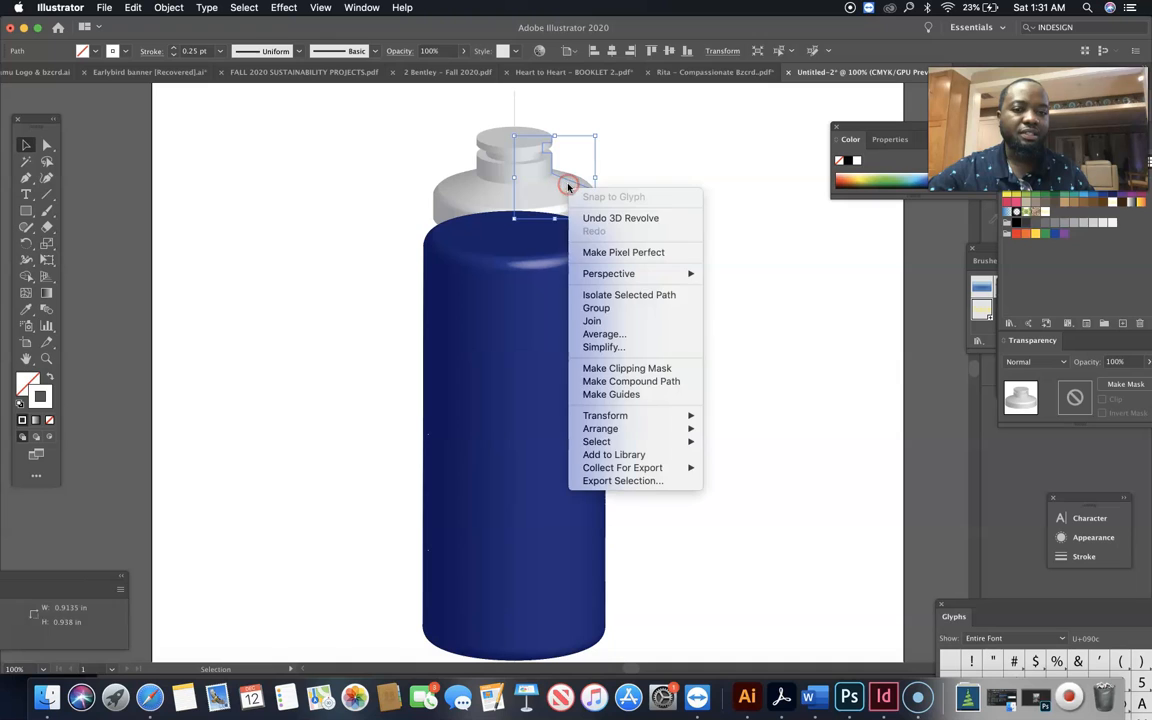
mouse_move(646, 437)
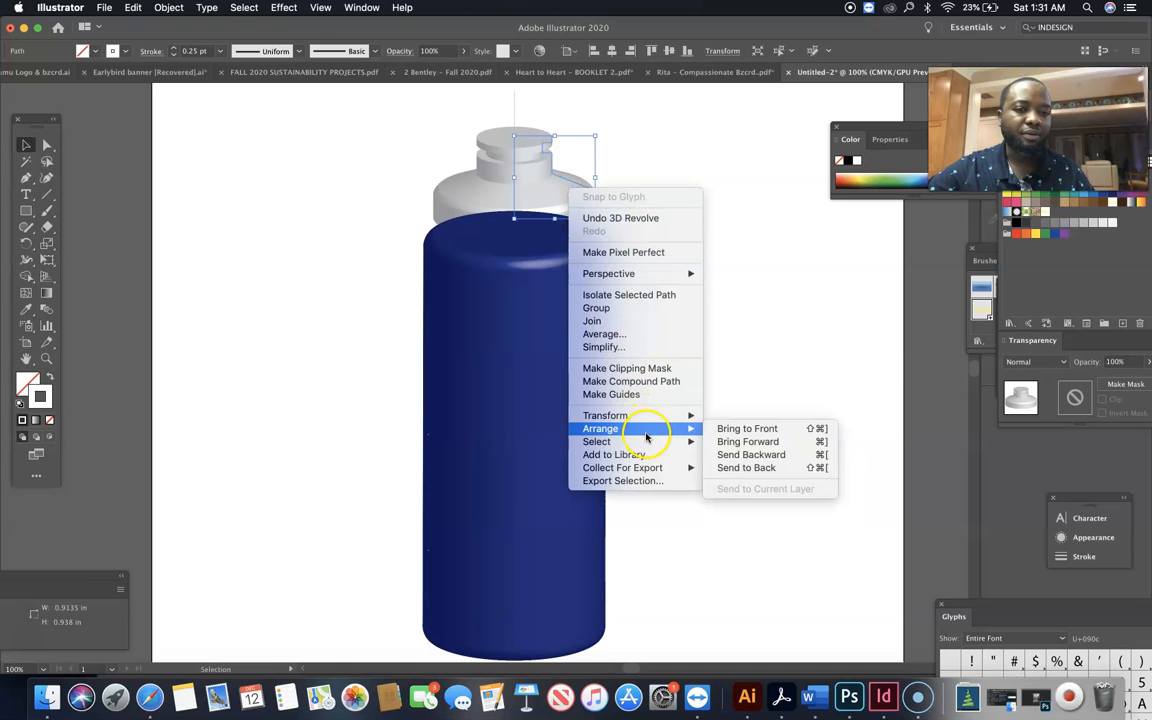
click(747, 429)
click(733, 354)
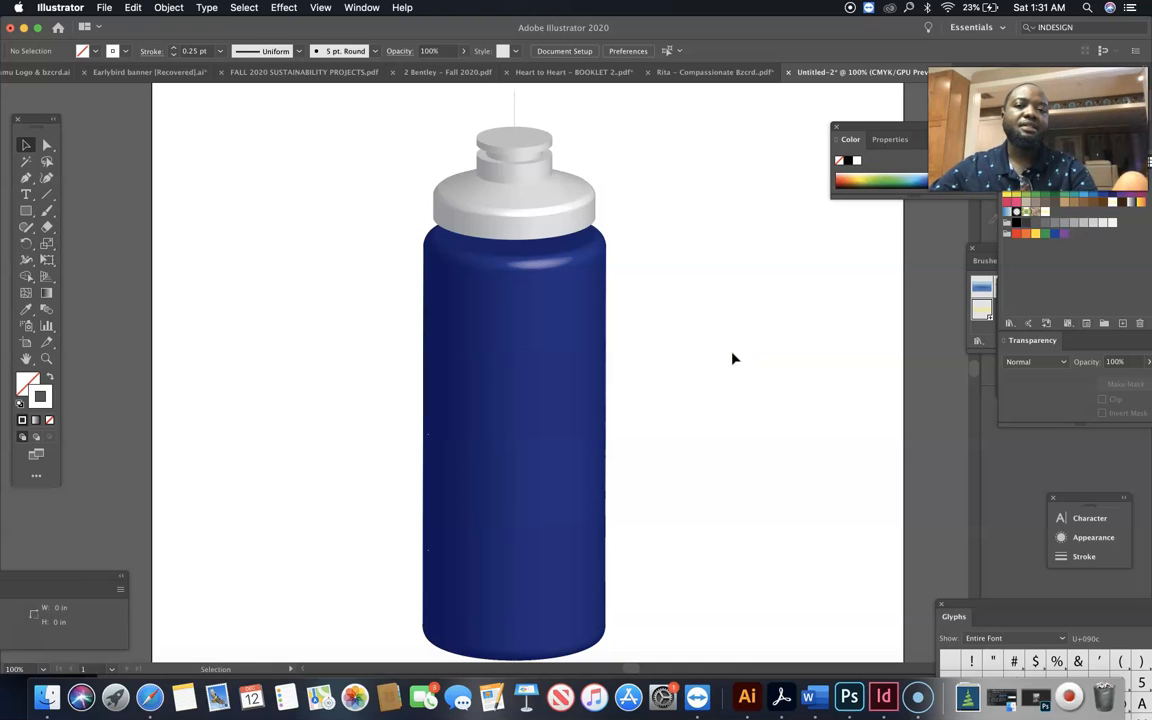
Nudge the blue bottle body upward in small increments so its rounded top edge tucks further beneath the cap
click(580, 376)
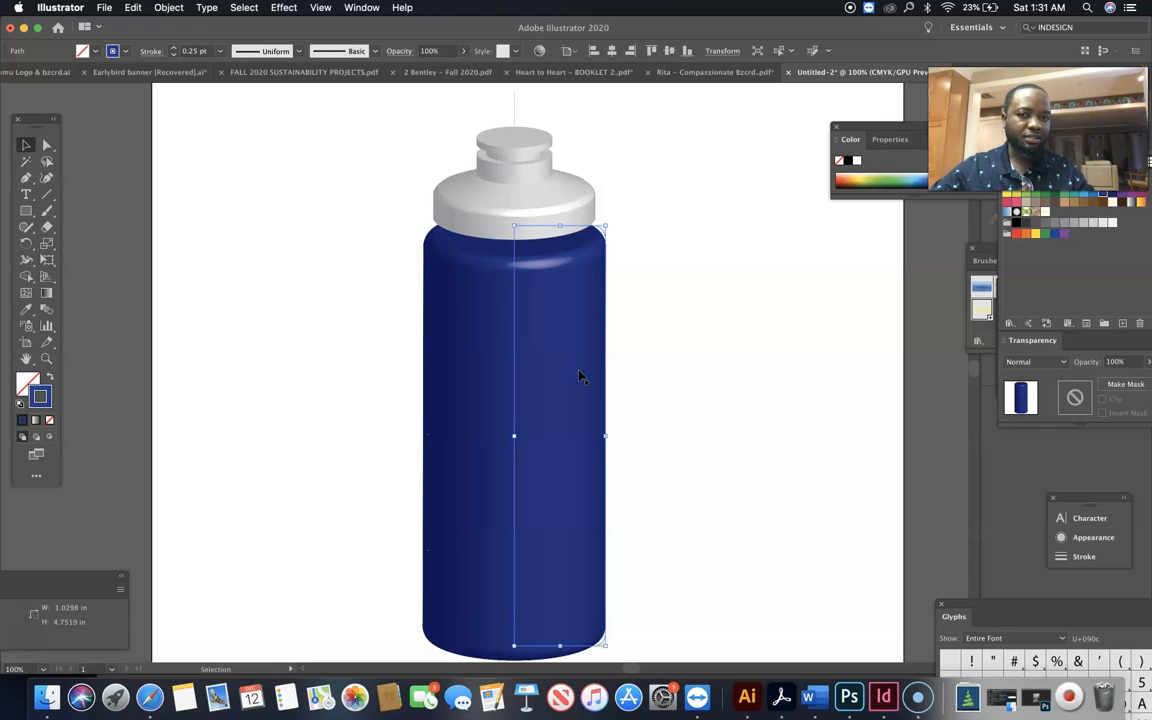
key(Up)
key(Up)
key(Up)
key(Up)
key(Up)
key(Up)
key(Up)
key(Up)
key(Up)
key(Up)
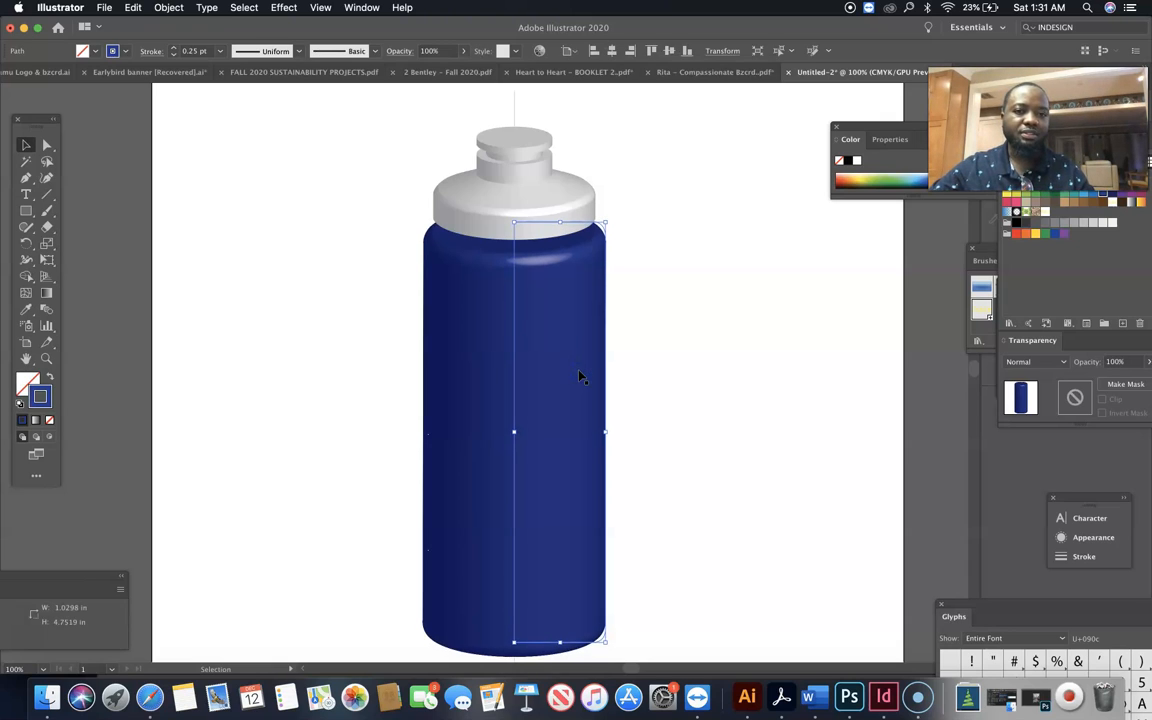
key(Up)
key(Up)
key(Up)
key(Up)
key(Up)
key(Up)
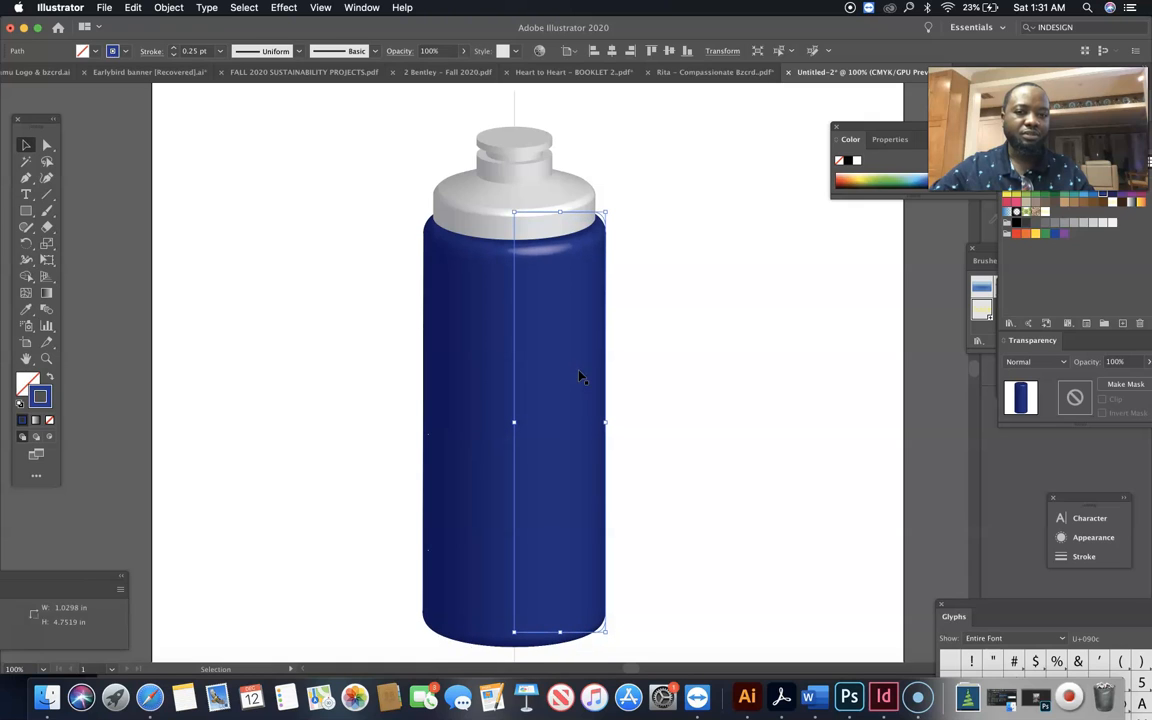
key(Up)
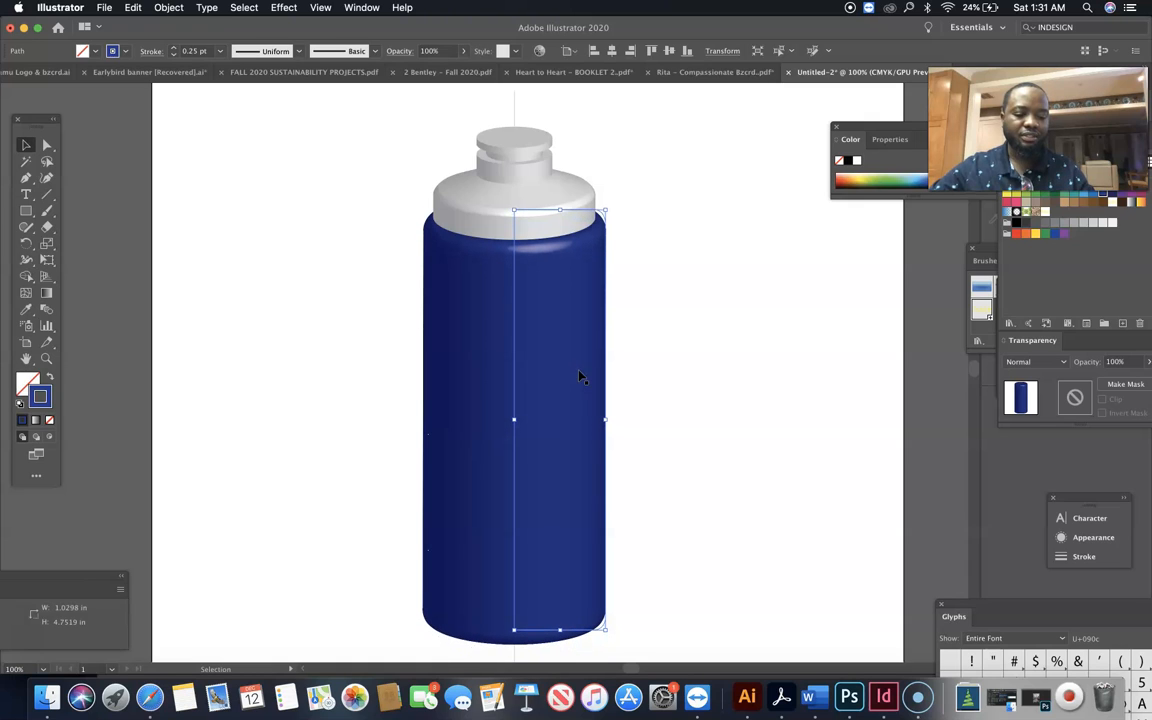
click(684, 350)
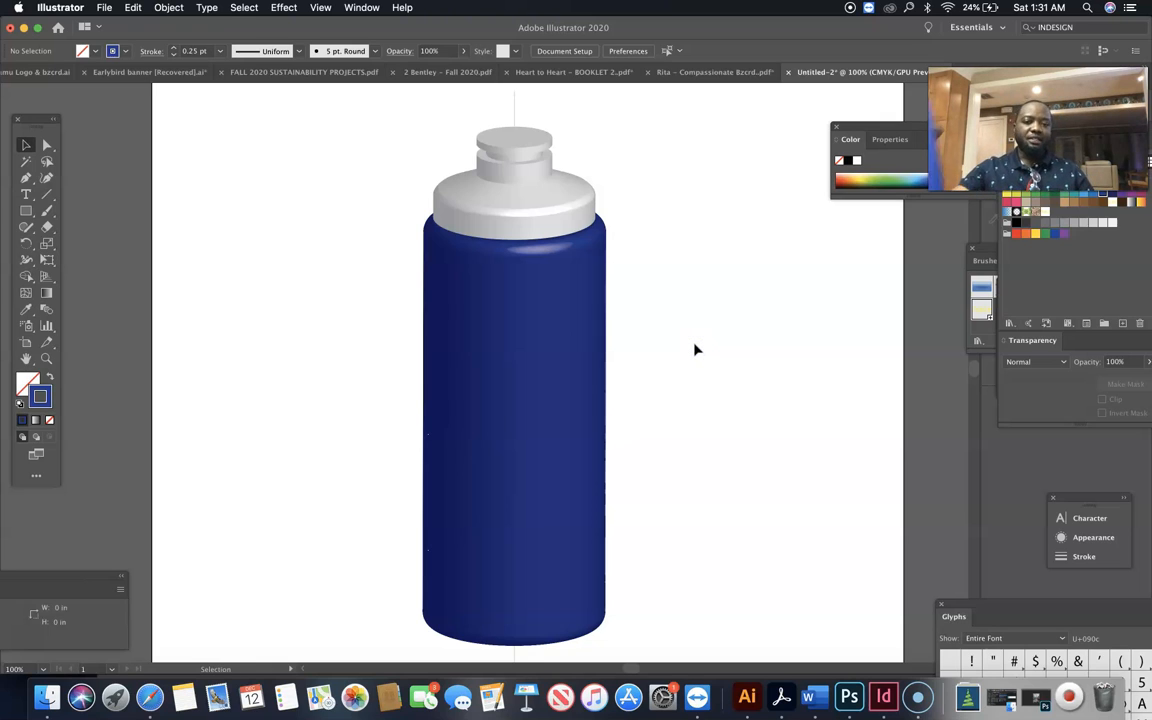
click(653, 349)
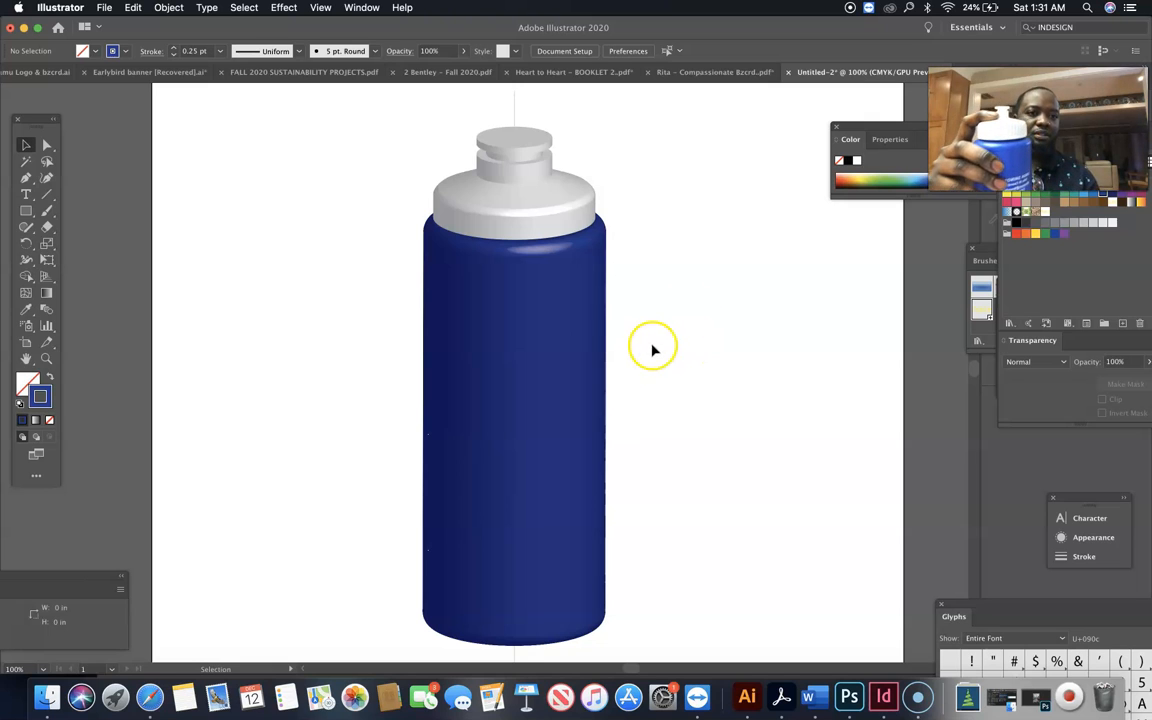
Move the floating Color and Swatches panel group clear of the webcam overlay
drag(933, 127, 1003, 289)
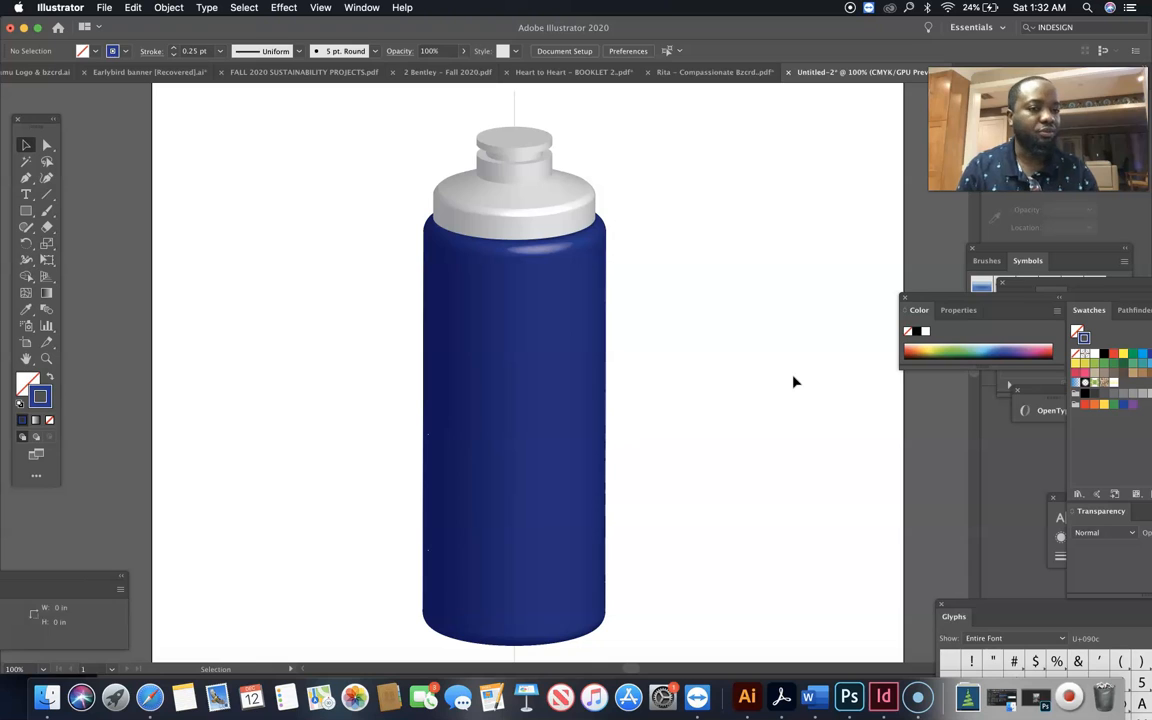
Undo the blue body's nudges, stroke color and 3D Revolve to restore the flat half-profile path beneath the cap
click(470, 324)
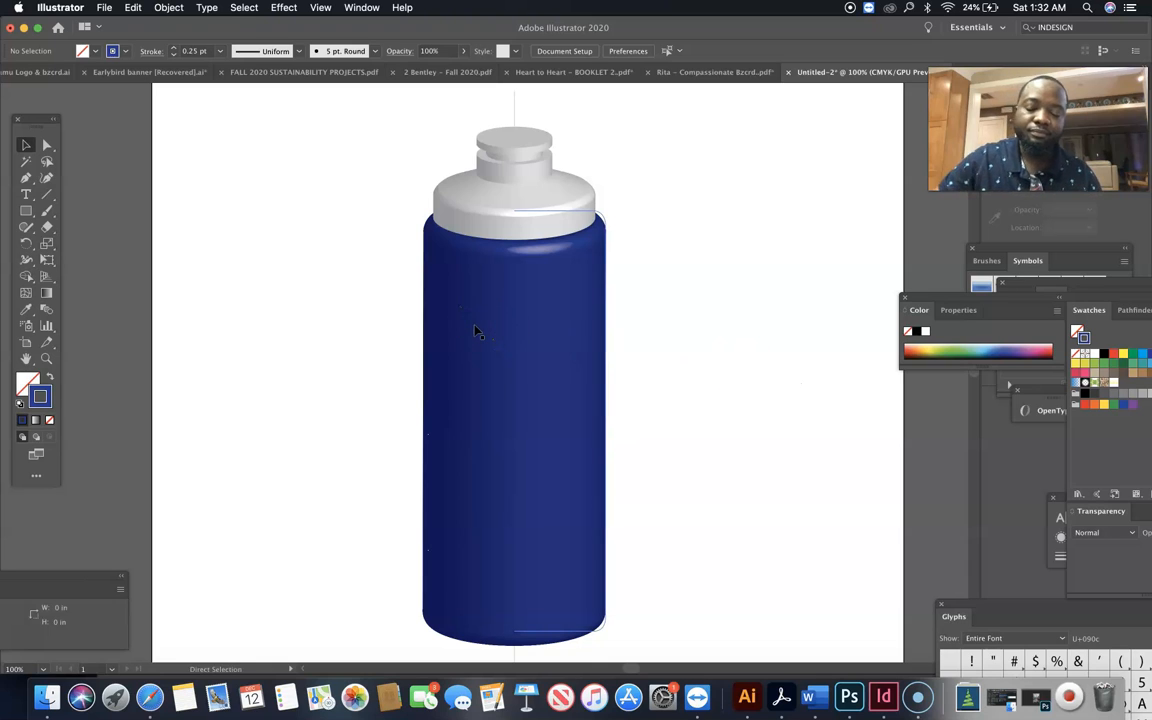
click(476, 331)
key(Down)
key(Down)
key(Down)
key(Down)
key(Down)
key(super+z)
key(super+z)
key(super+z)
key(super+z)
key(super+z)
key(v)
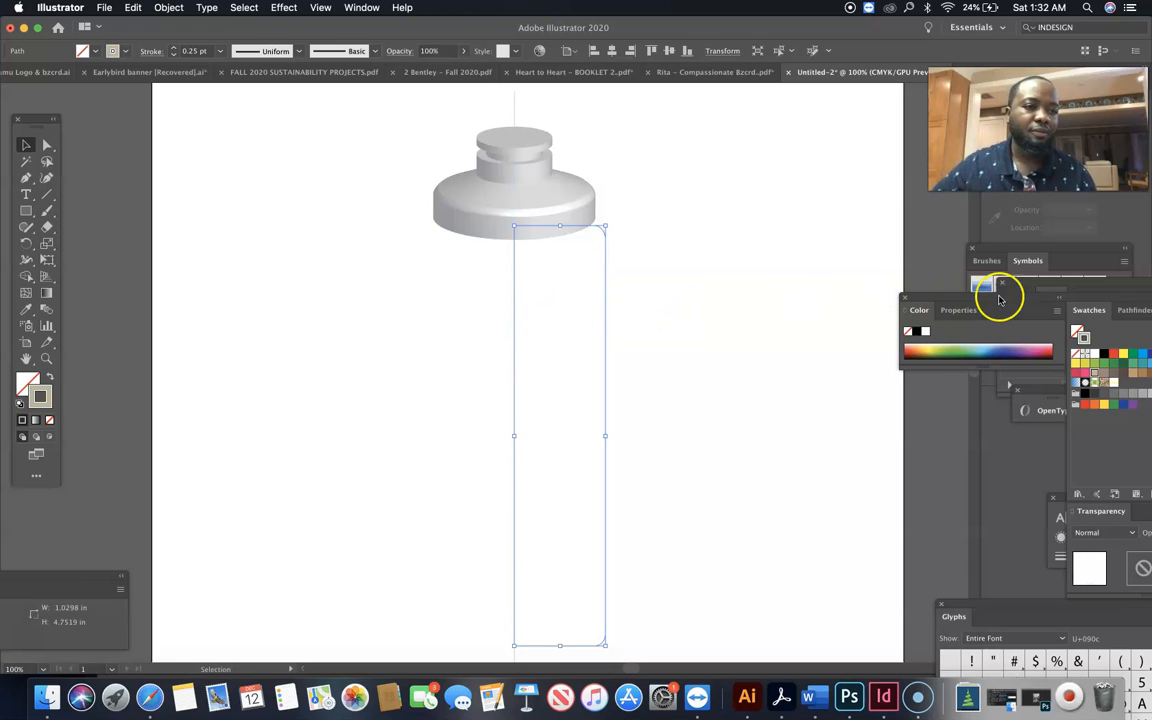
Move the floating Color and Swatches group fully into view and give the half-body path the dark blue C=100 M=95 Y=5 K=0 stroke
mouse_move(1115, 302)
mouse_down()
mouse_move(994, 312)
mouse_move(940, 302)
mouse_up()
click(997, 365)
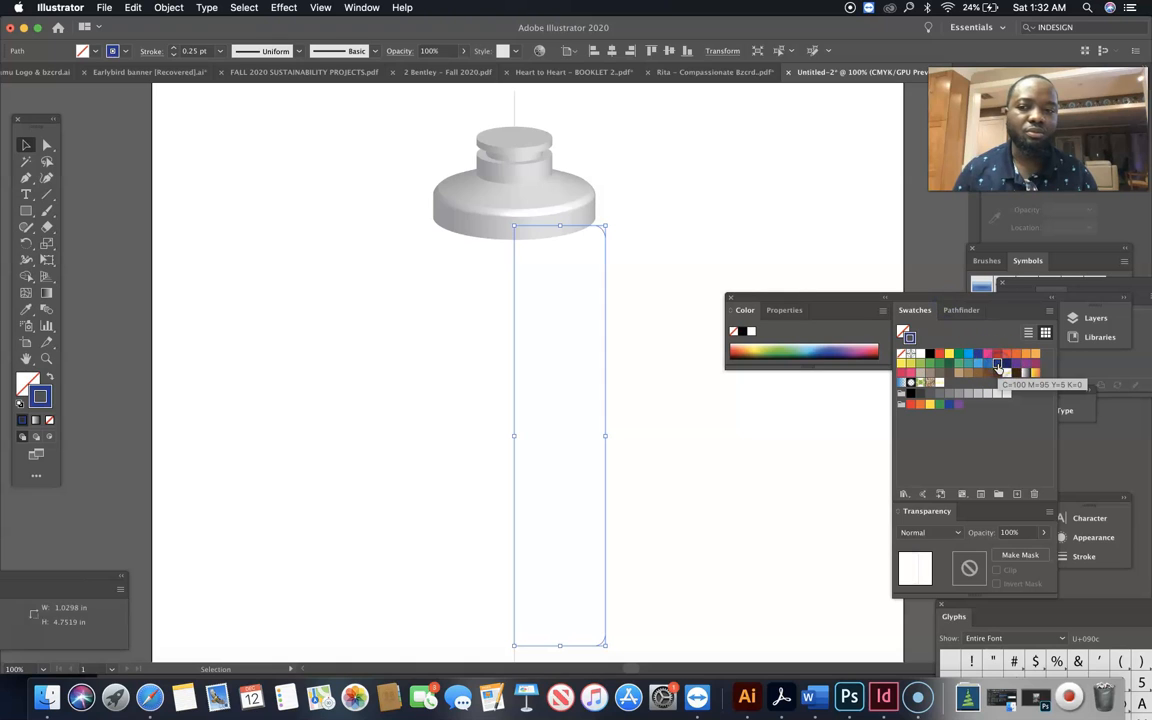
click(631, 305)
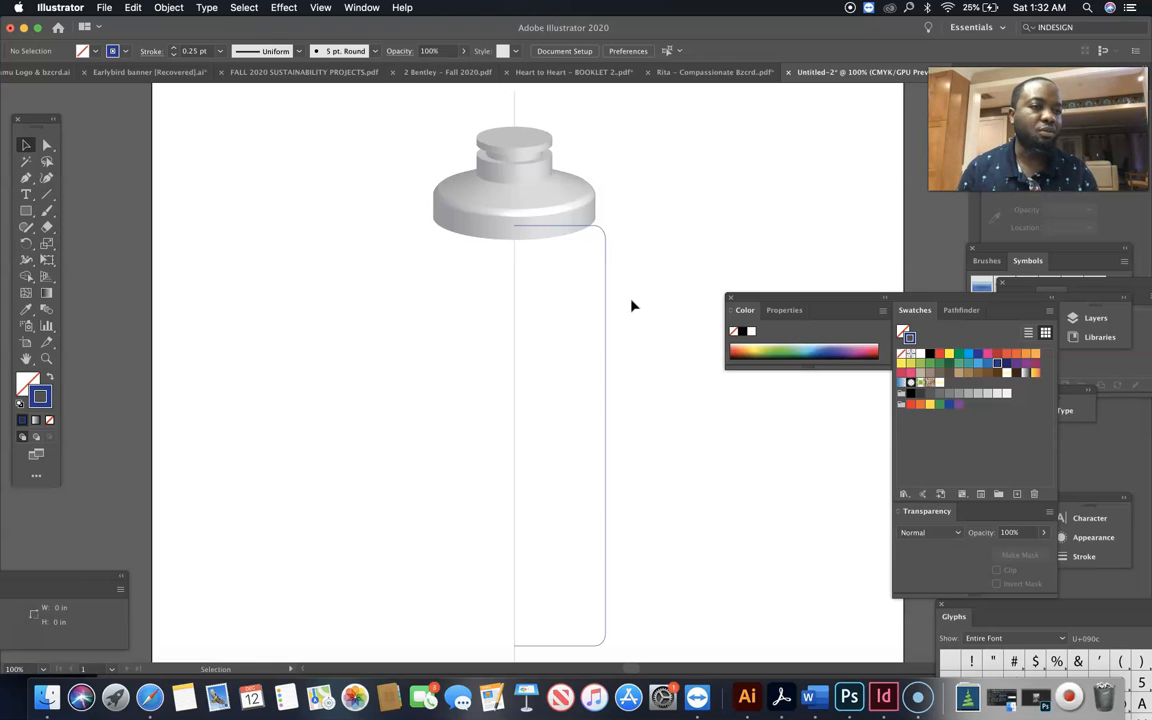
Add the point text BEVERAGES on the empty artboard area beside the bottle and select it as an object
click(27, 193)
click(244, 330)
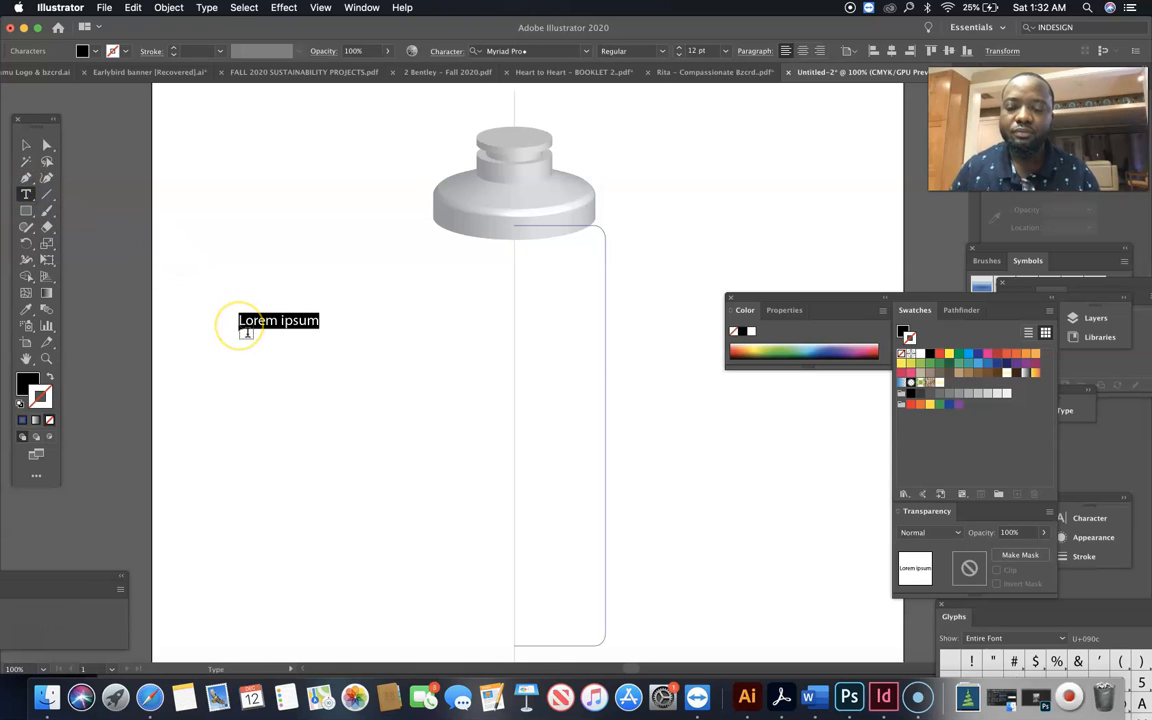
text(B)
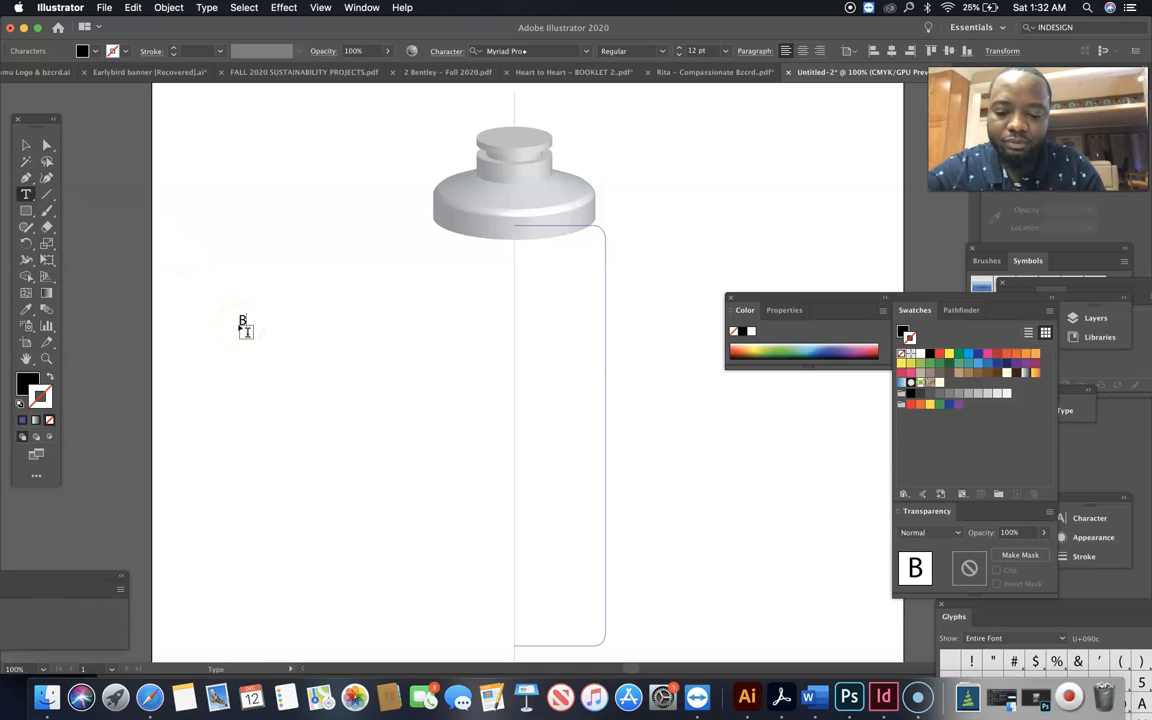
text(EVERAGES)
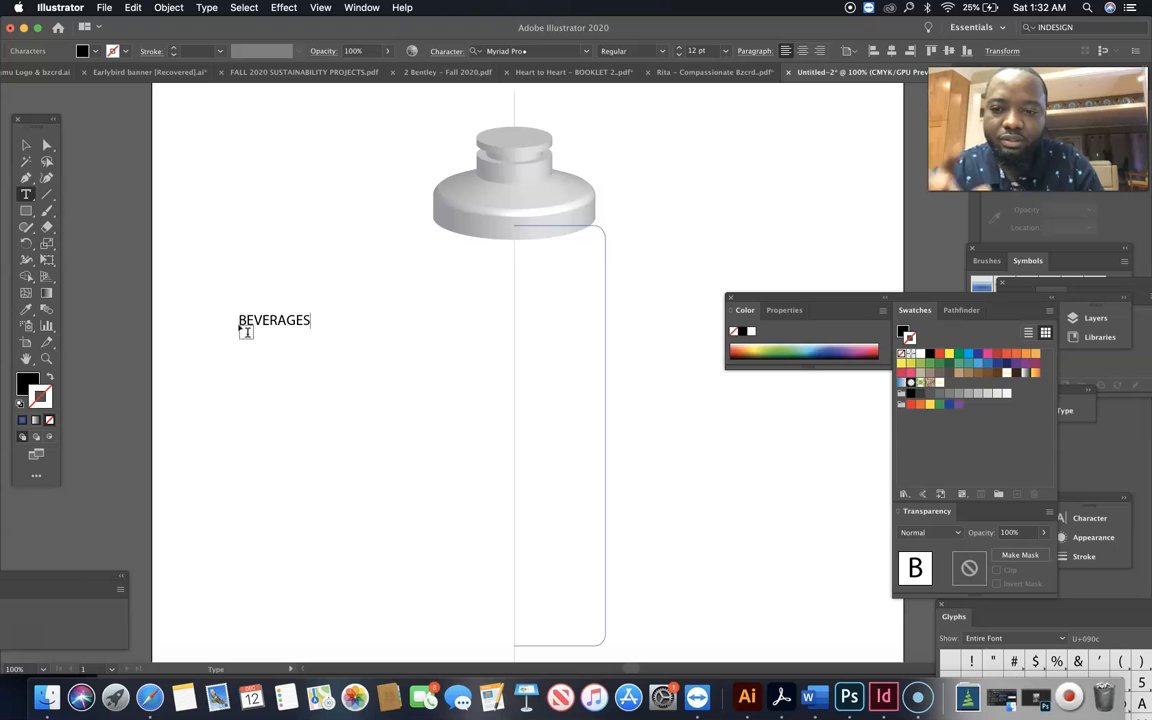
click(26, 147)
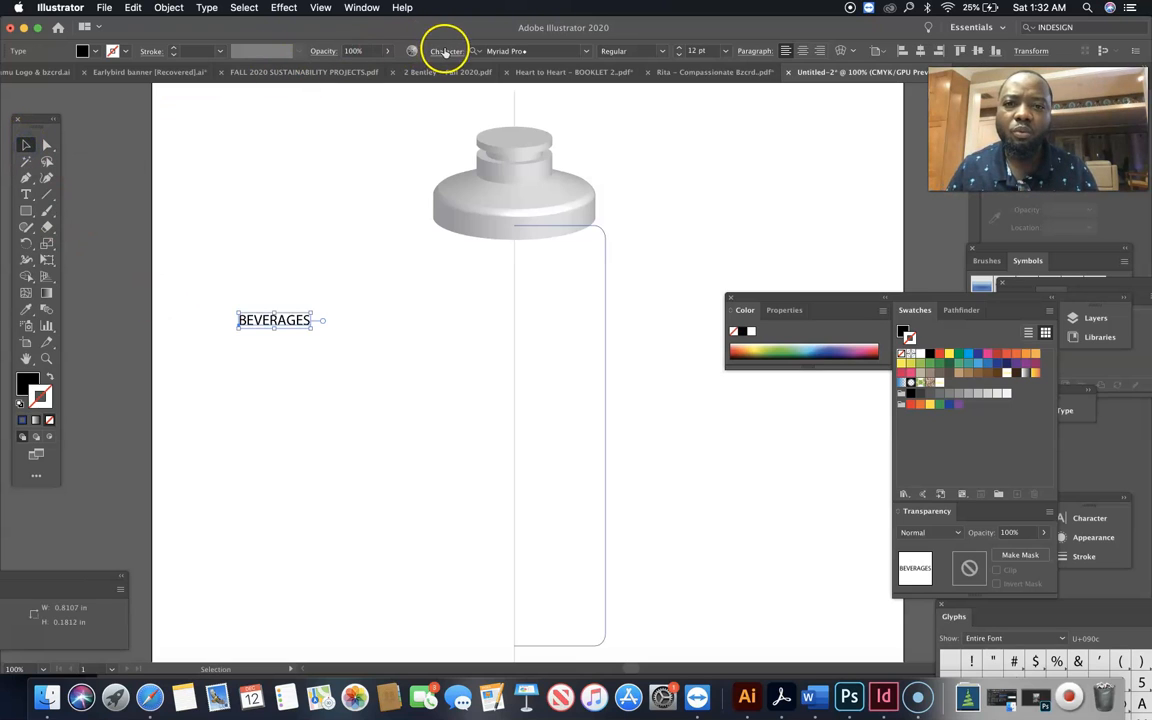
Set the BEVERAGES text in the Arial Black font
click(525, 51)
text(Ari)
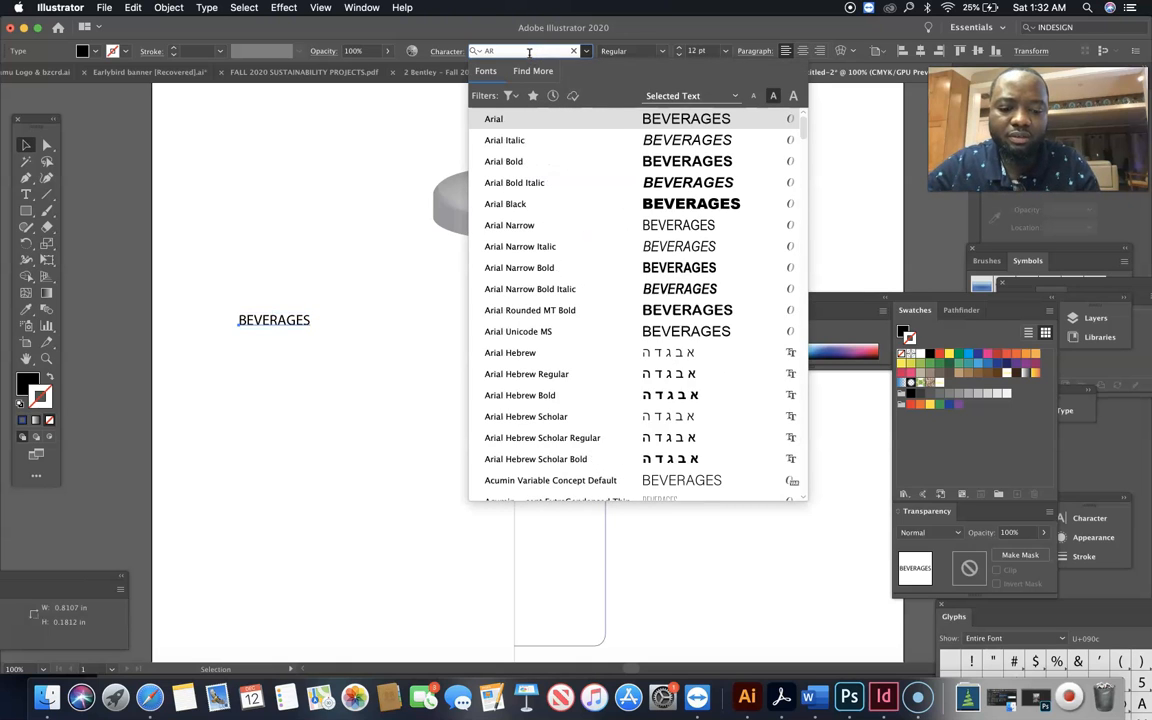
text(al)
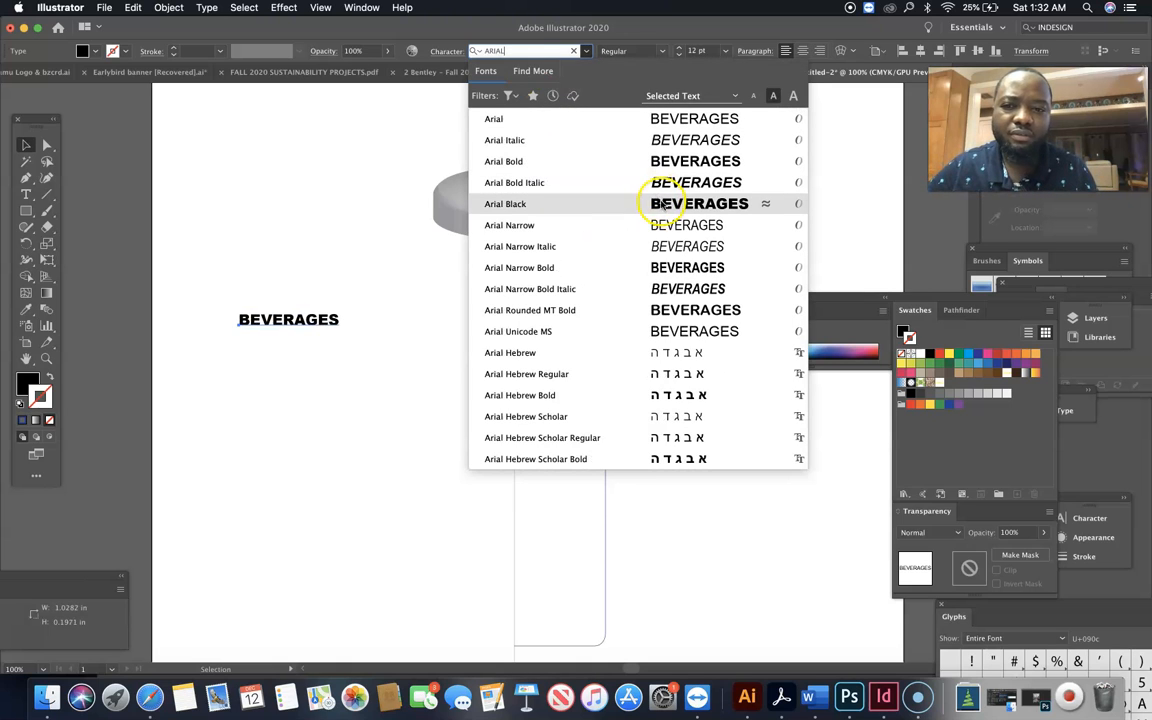
click(666, 209)
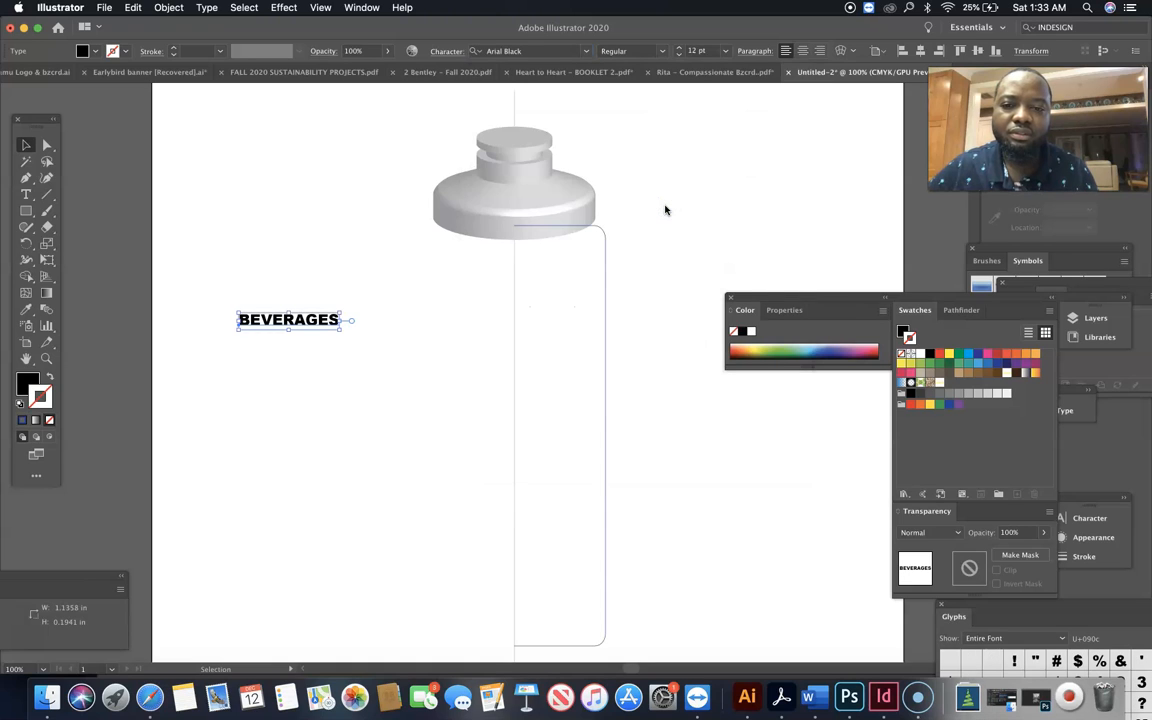
Give the BEVERAGES text a white fill and no stroke
click(750, 332)
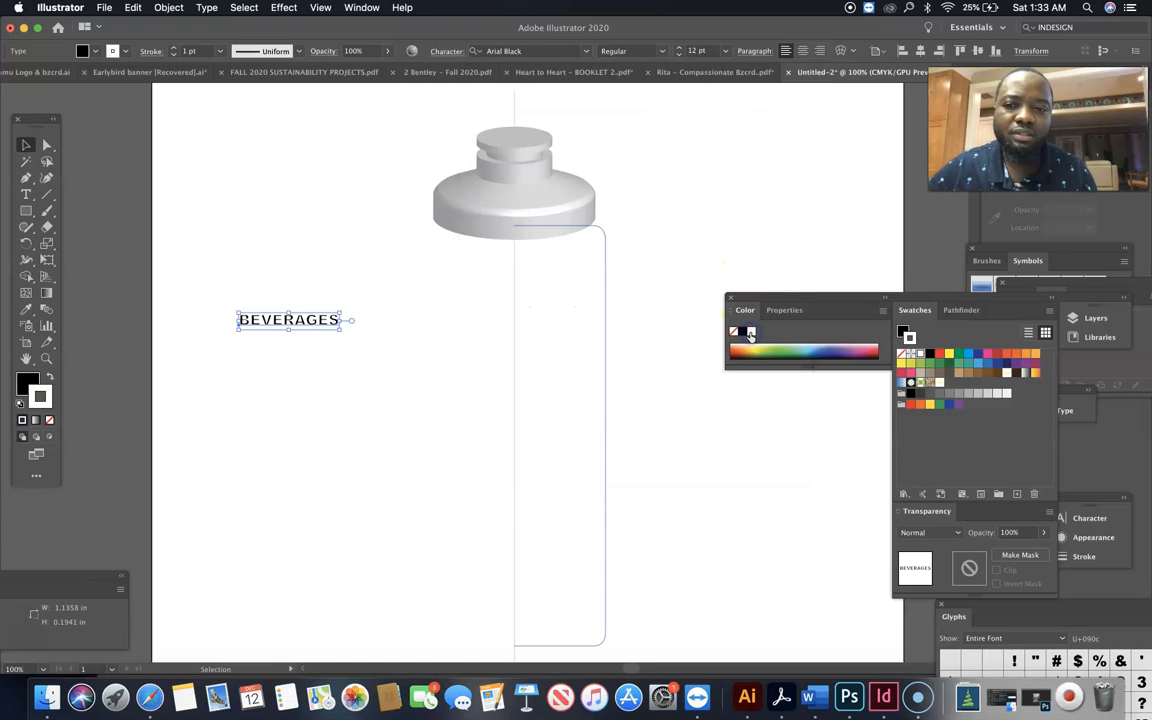
click(49, 377)
click(49, 420)
click(27, 382)
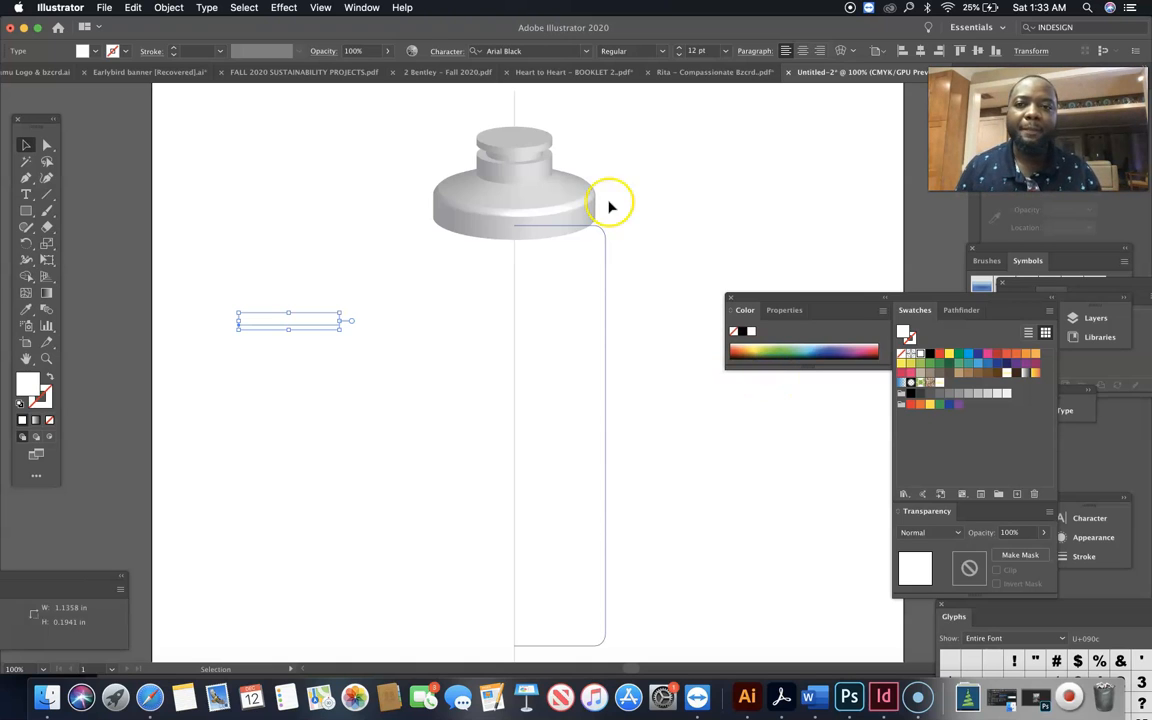
Bring the Symbols panel into view and redefine the White swatch with 35% yellow to tint the text cream
click(360, 8)
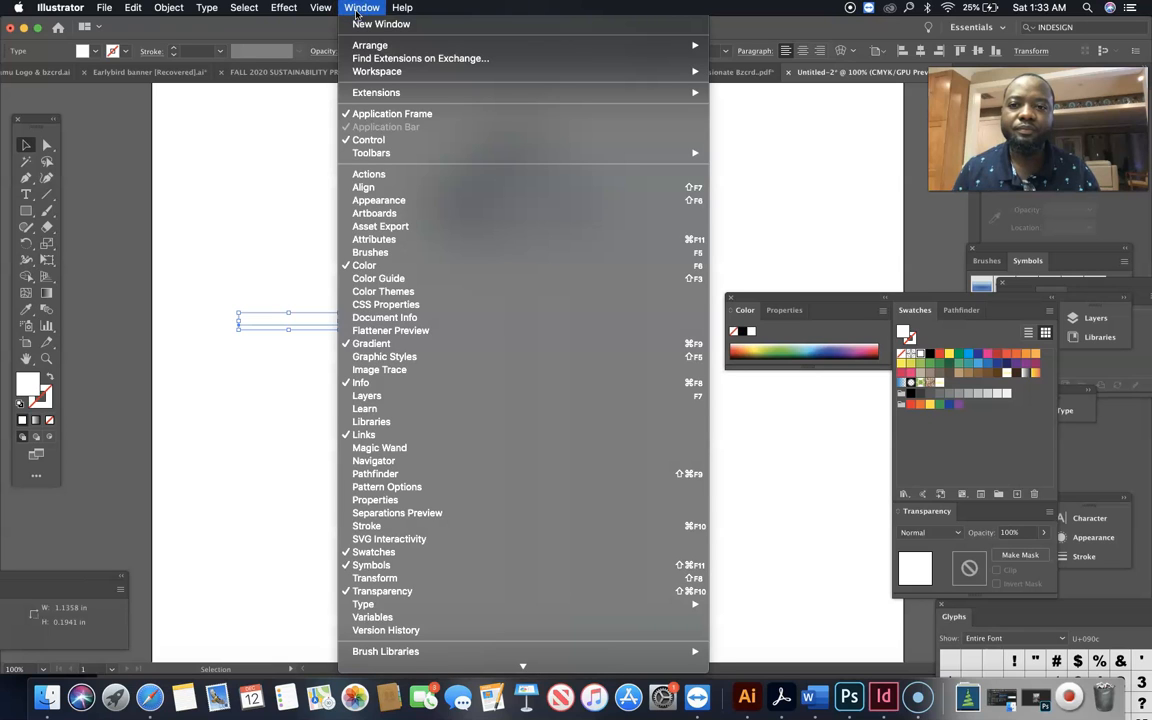
click(372, 565)
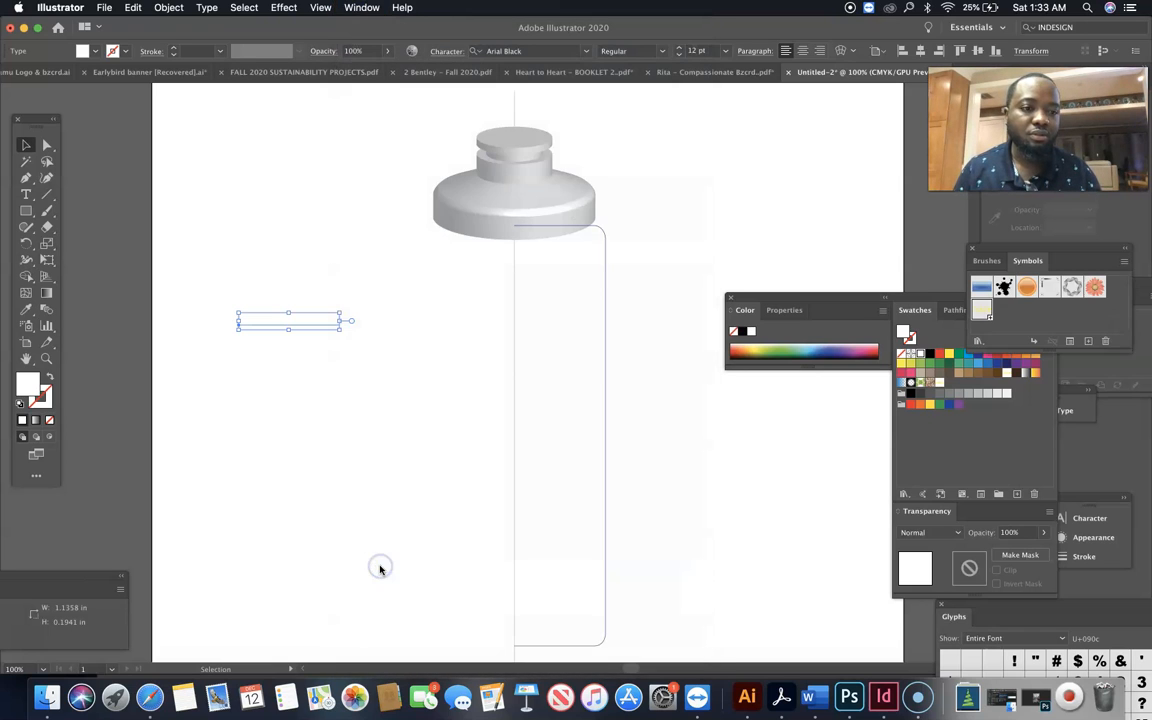
double_click(920, 356)
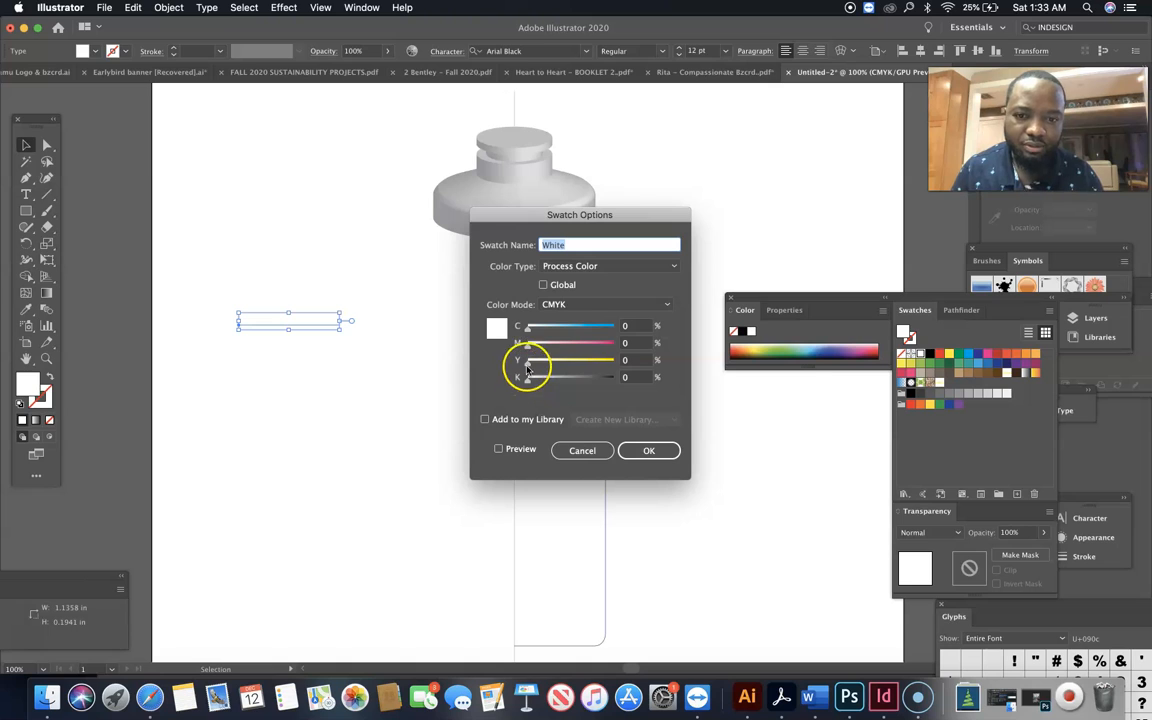
drag(529, 360, 558, 365)
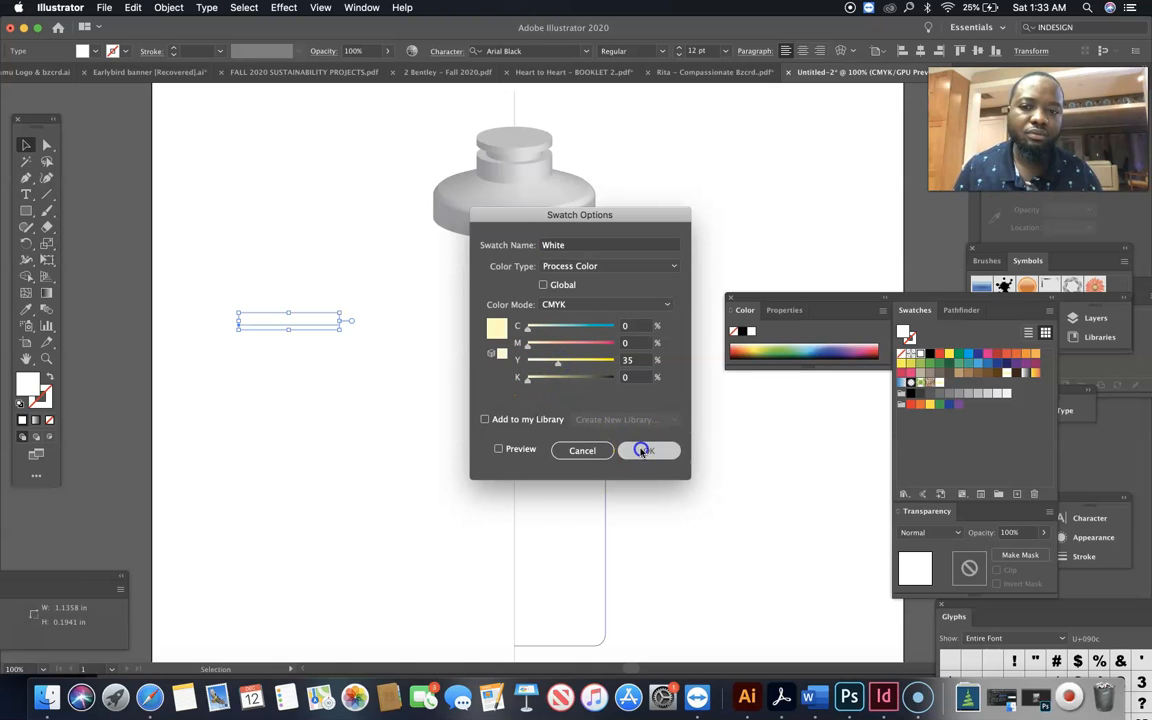
click(648, 450)
Save the BEVERAGES text as a dynamic Movie Clip symbol and move the Color and Swatches group clear of the symbols
drag(314, 324, 1077, 290)
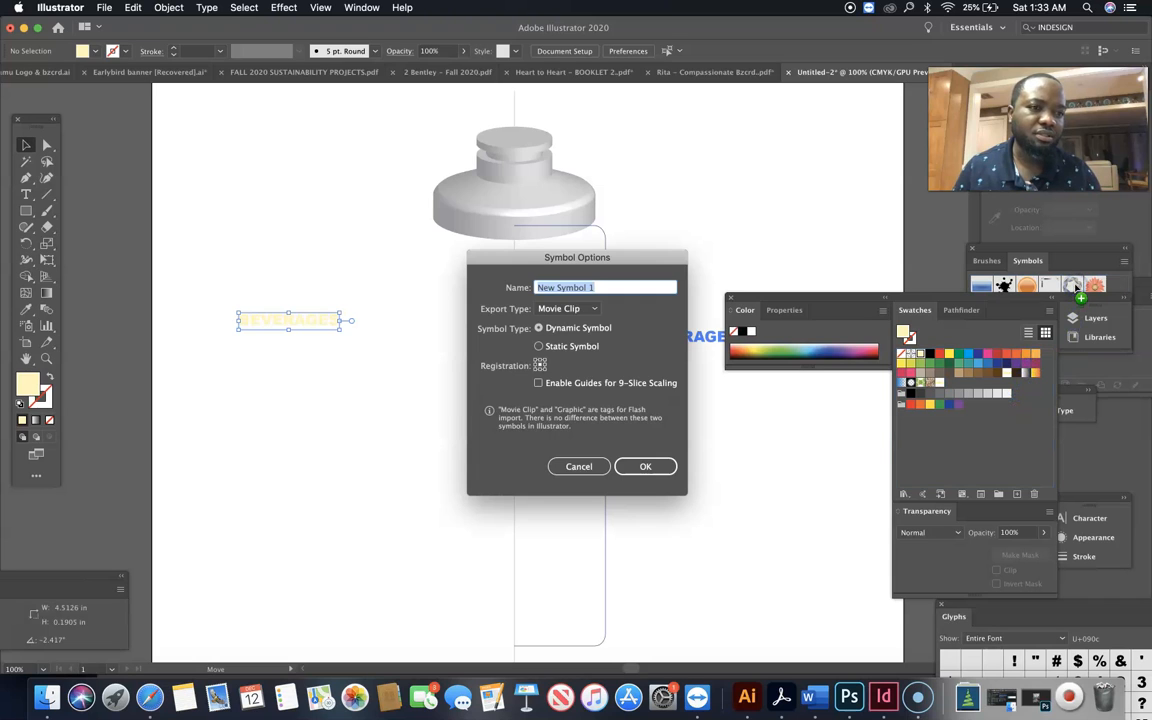
click(647, 466)
drag(985, 295, 1050, 430)
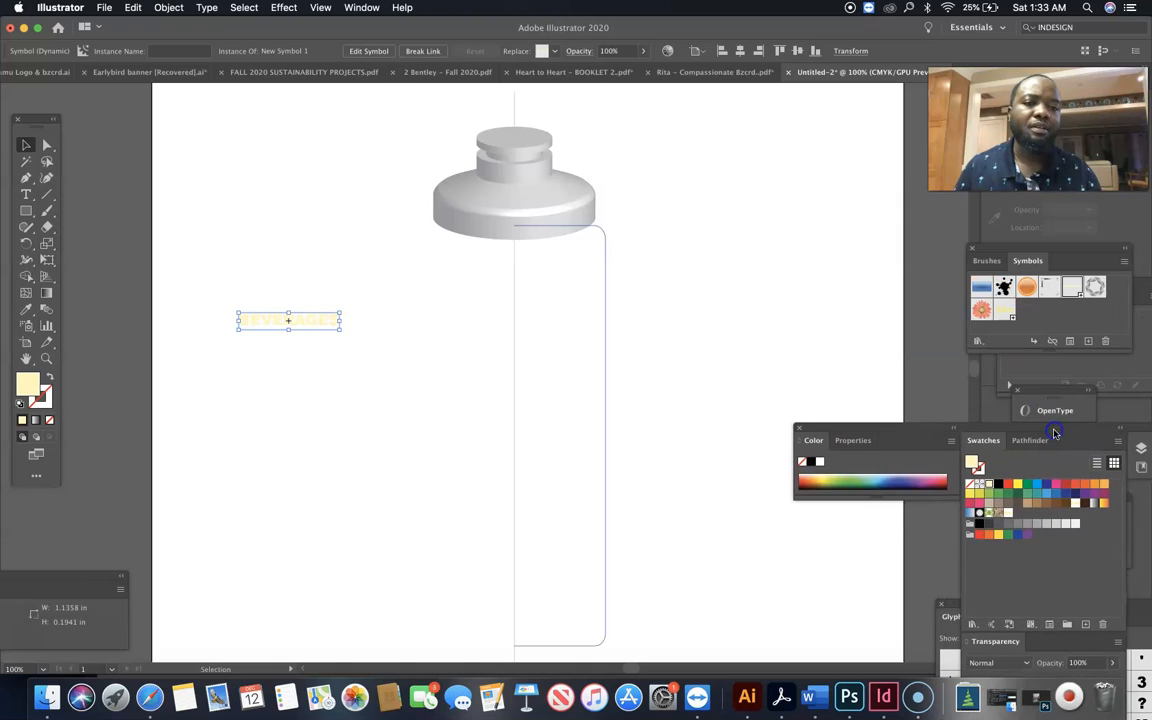
Open the 3D Revolve options for the dark blue half-body path and place the dialog clear of the bottle preview
click(605, 332)
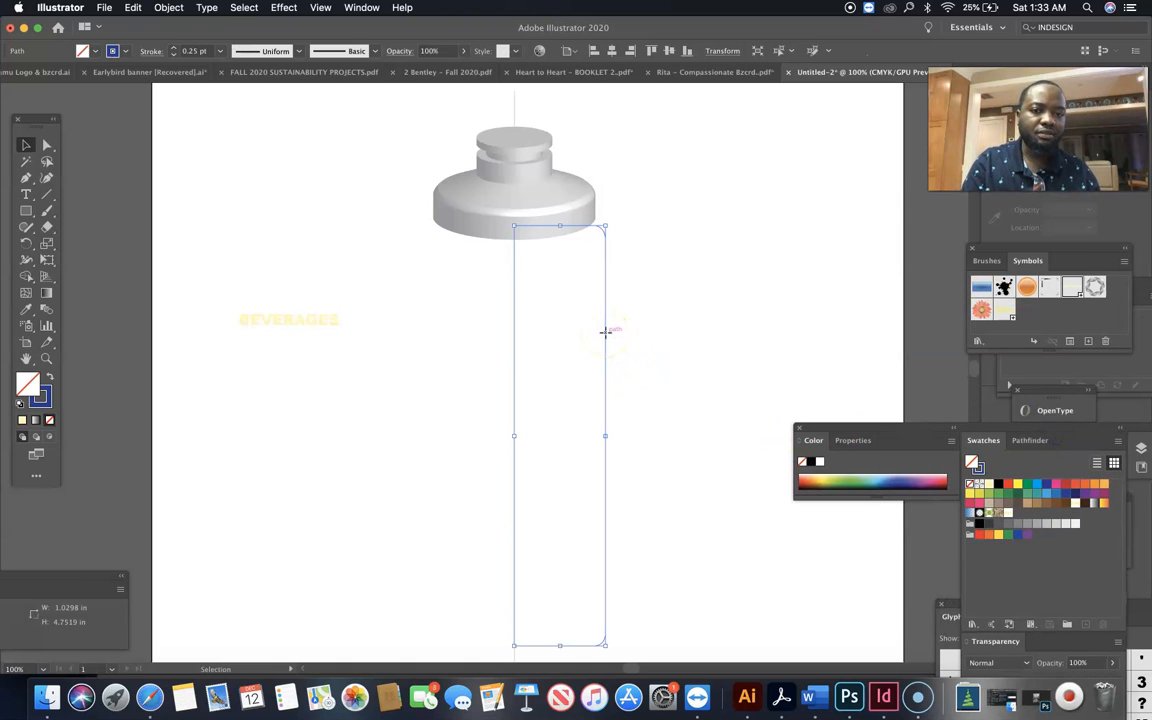
click(284, 8)
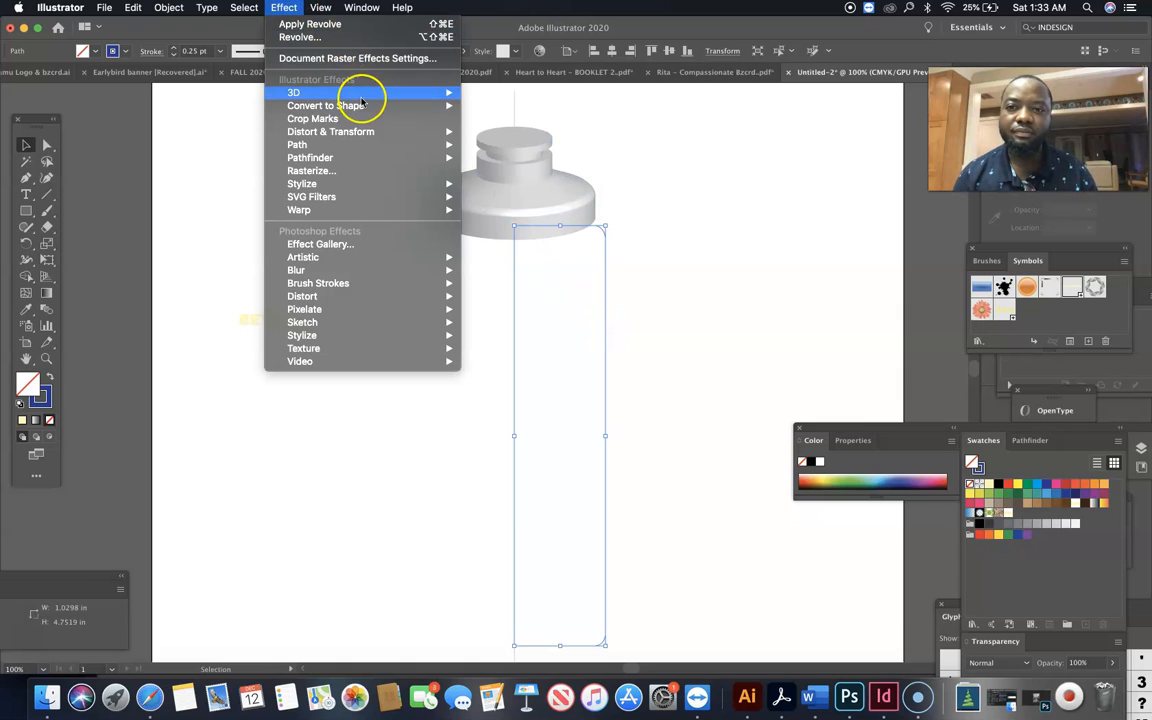
mouse_move(399, 92)
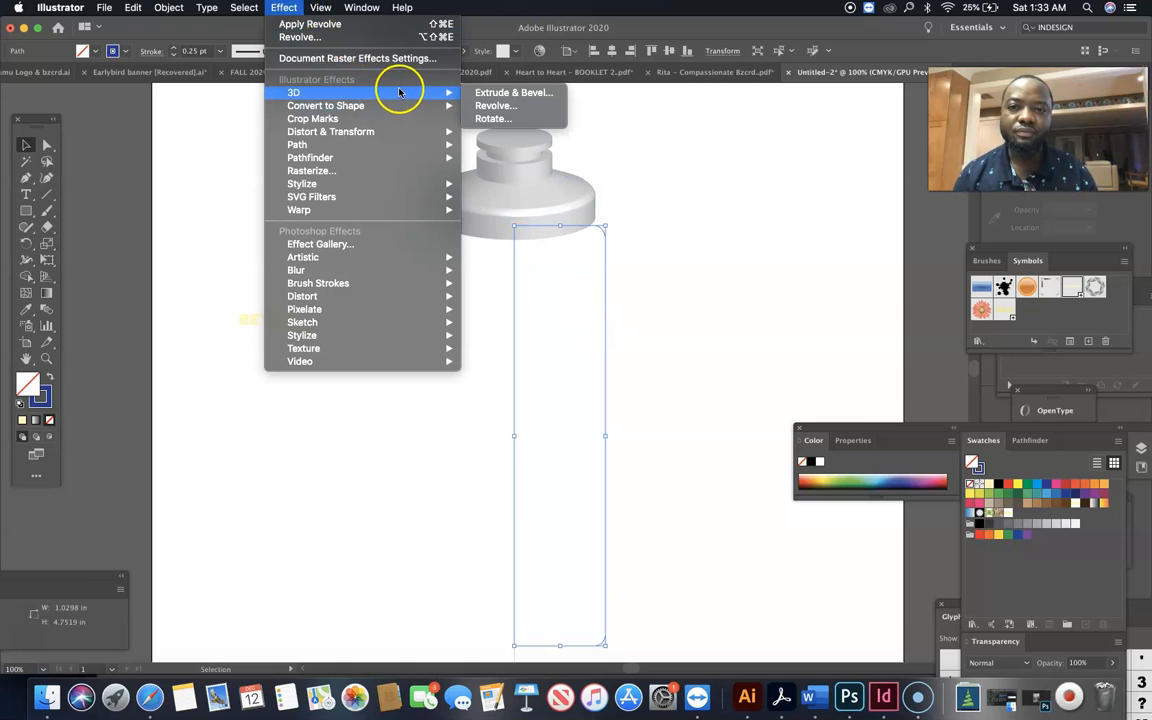
click(507, 108)
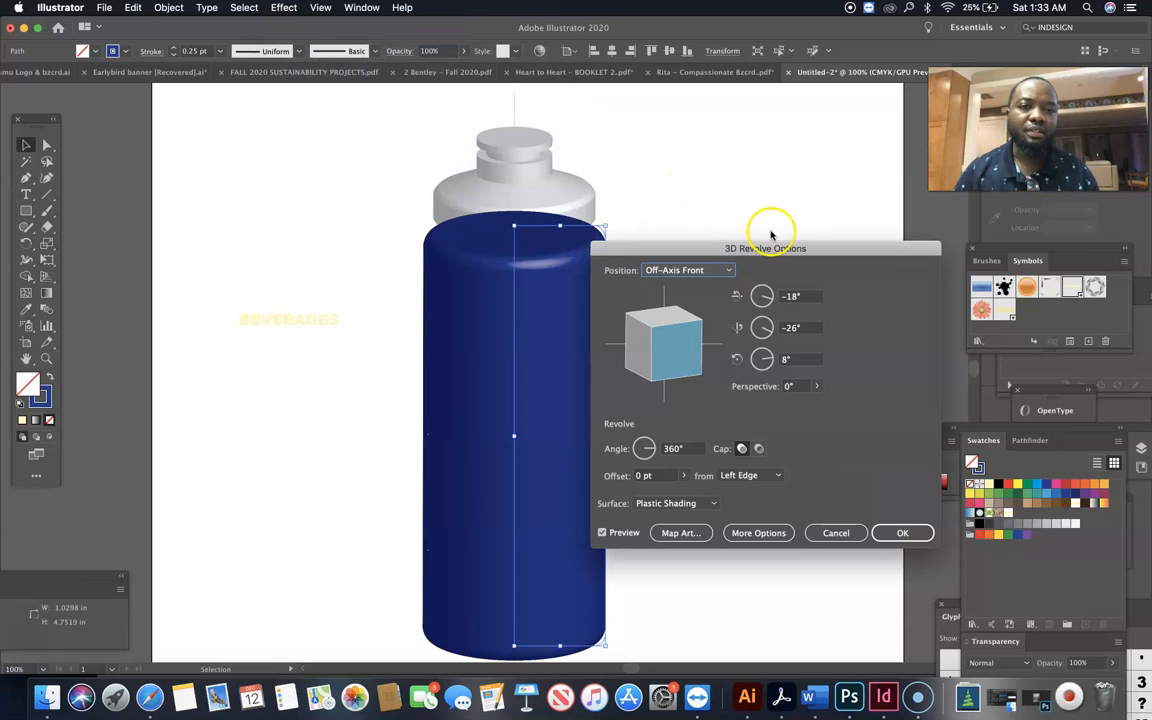
drag(786, 249, 936, 162)
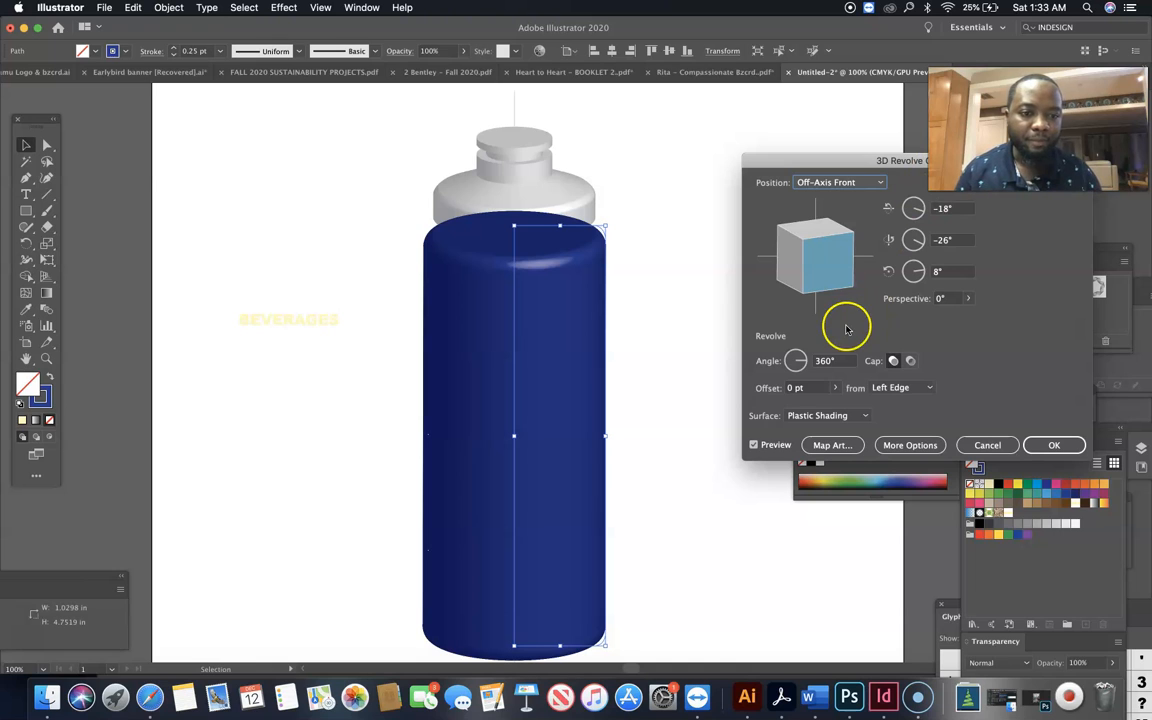
Open Map Art for the revolved body, uncover the bottle preview and choose surface 9 of 10, the outer side wall
click(834, 446)
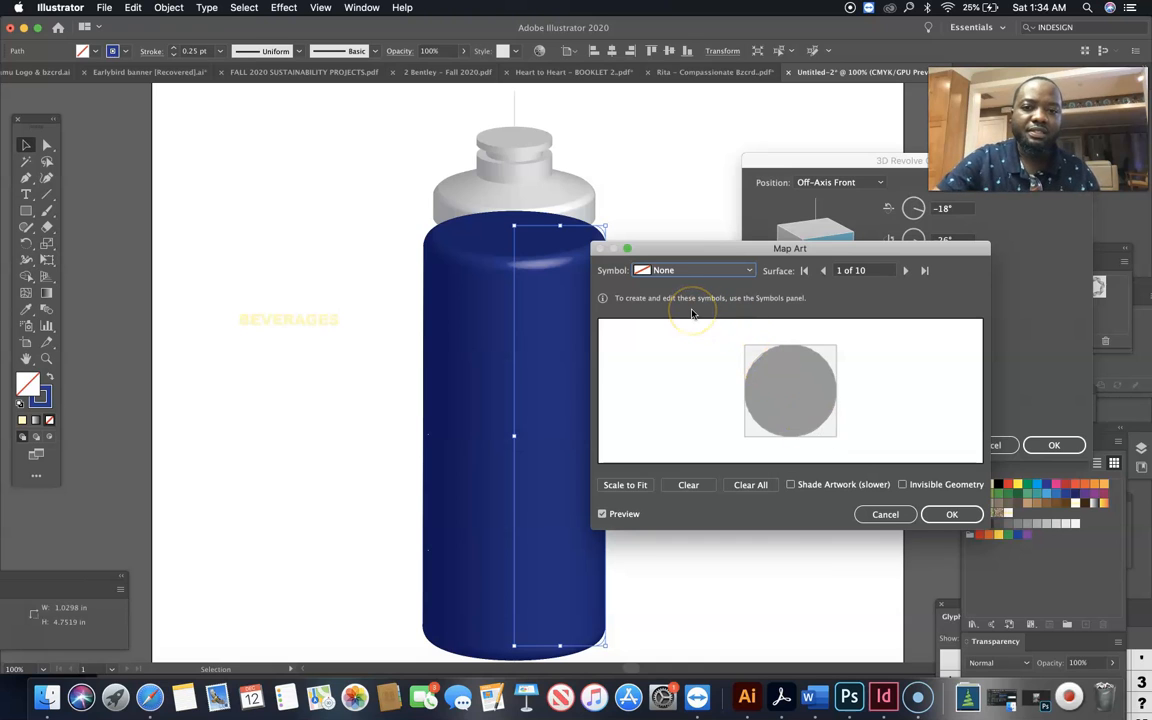
drag(752, 250, 855, 228)
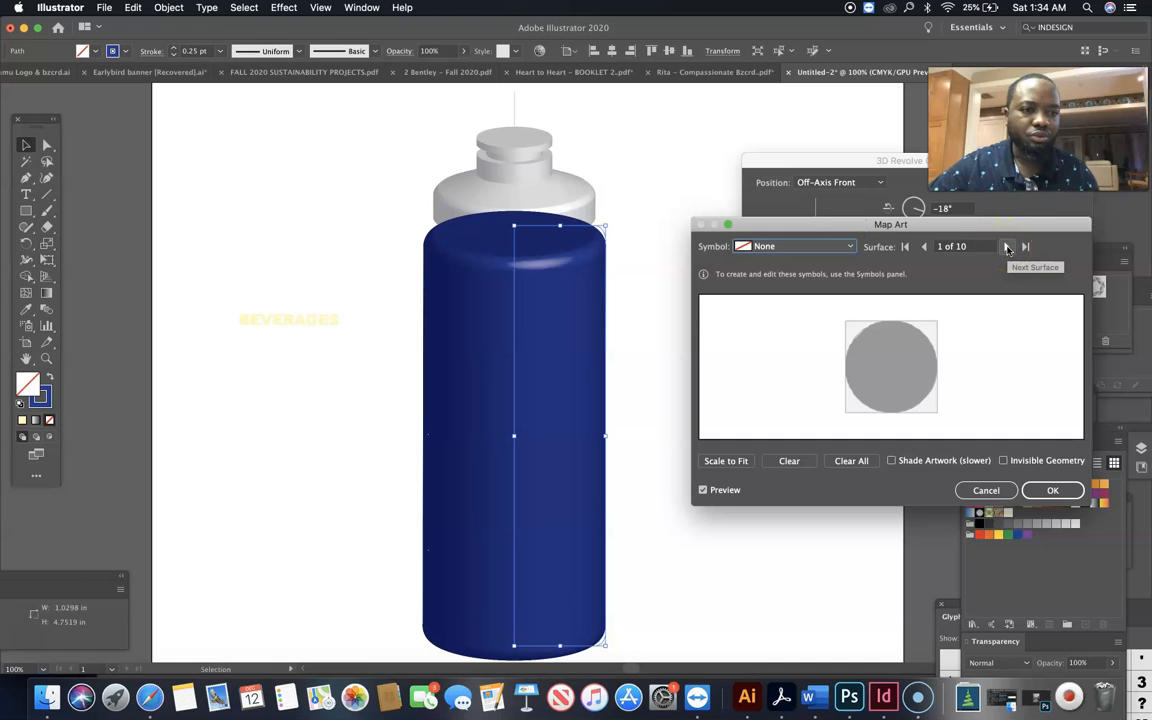
click(1007, 248)
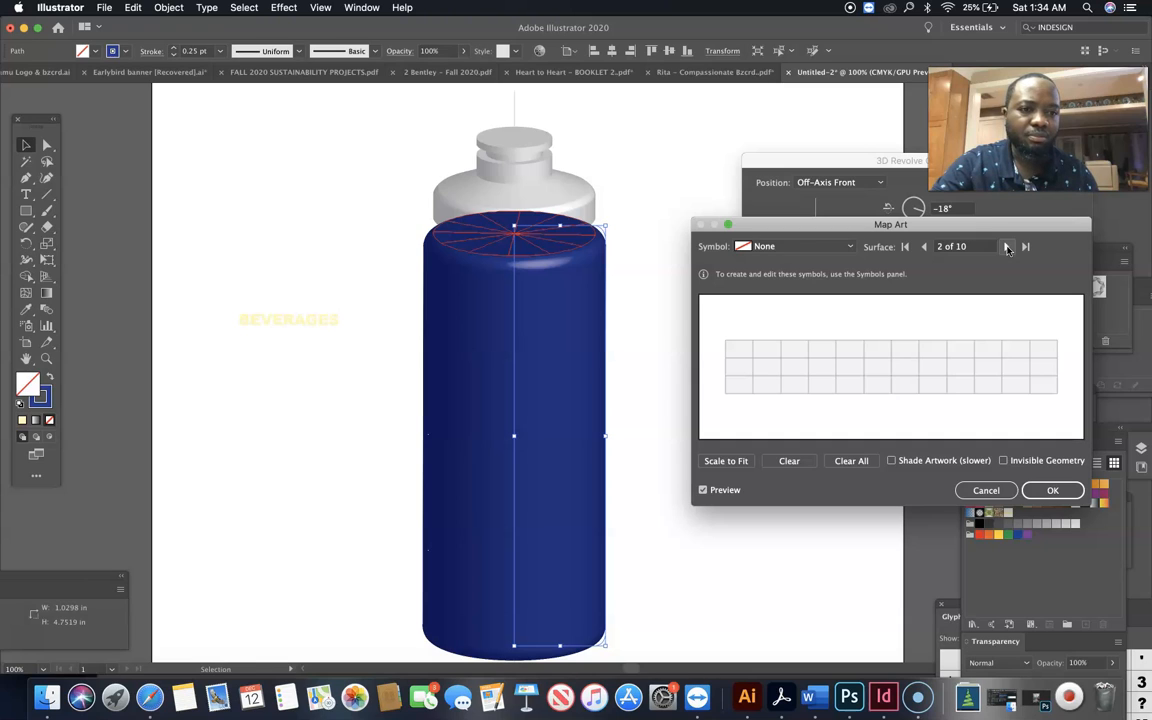
click(1007, 248)
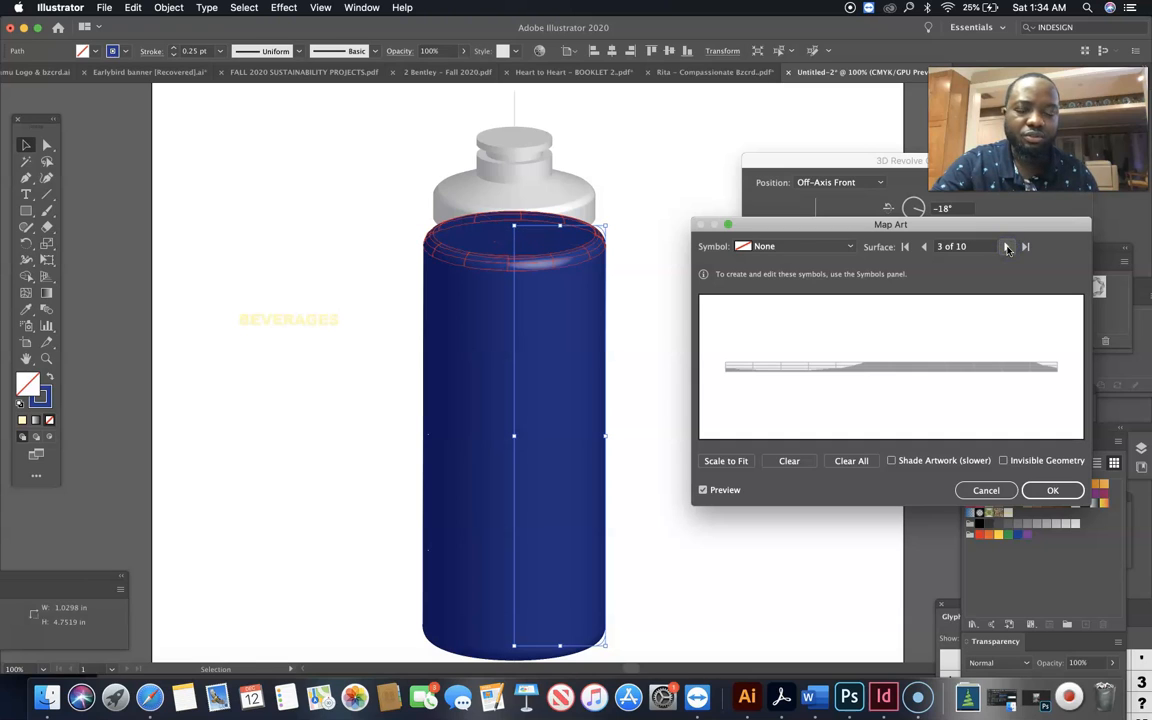
click(1007, 248)
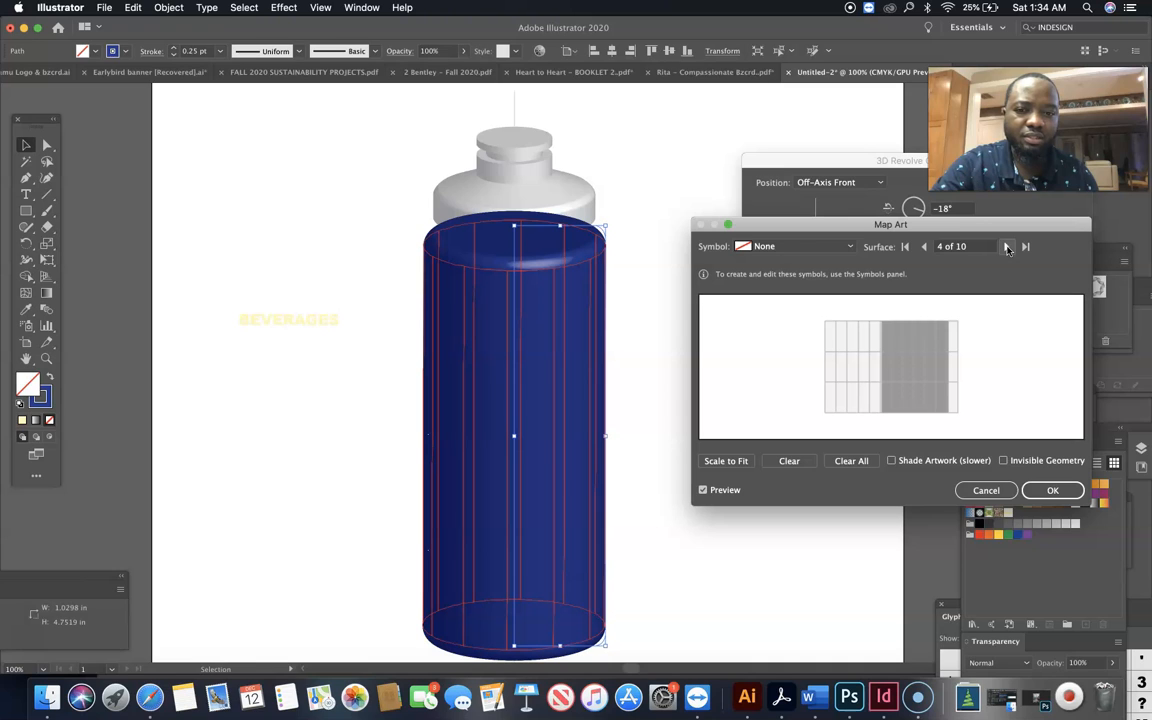
click(1007, 248)
click(1007, 248)
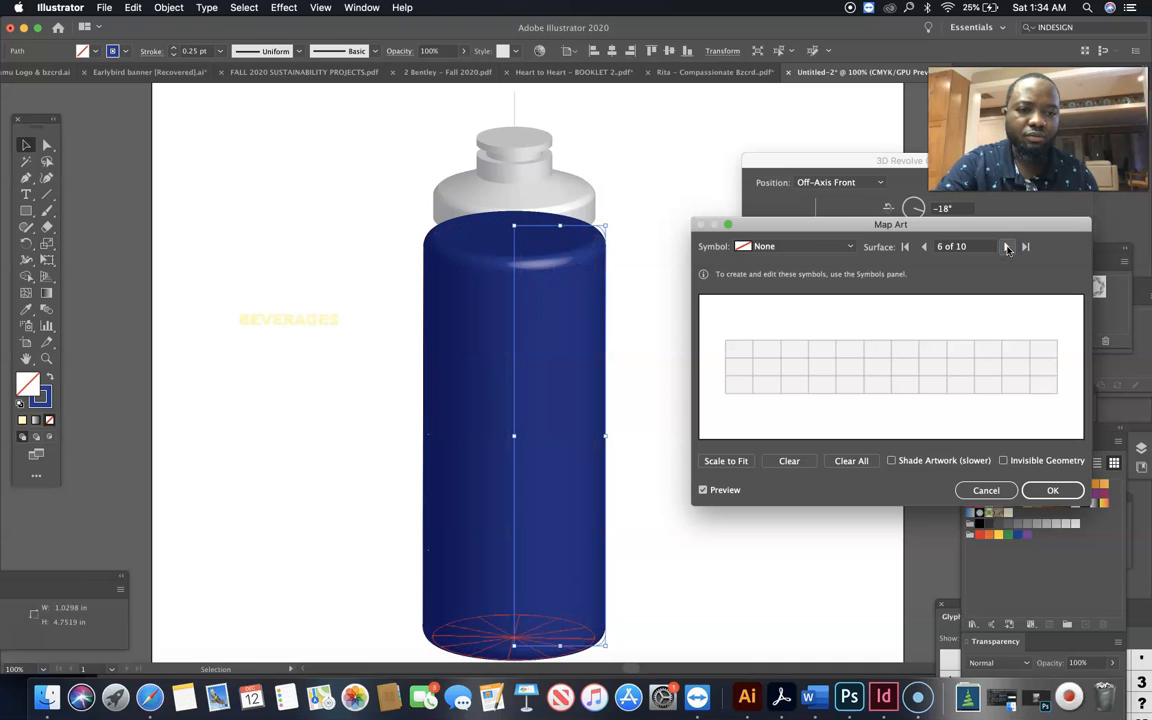
click(1007, 248)
click(1007, 248)
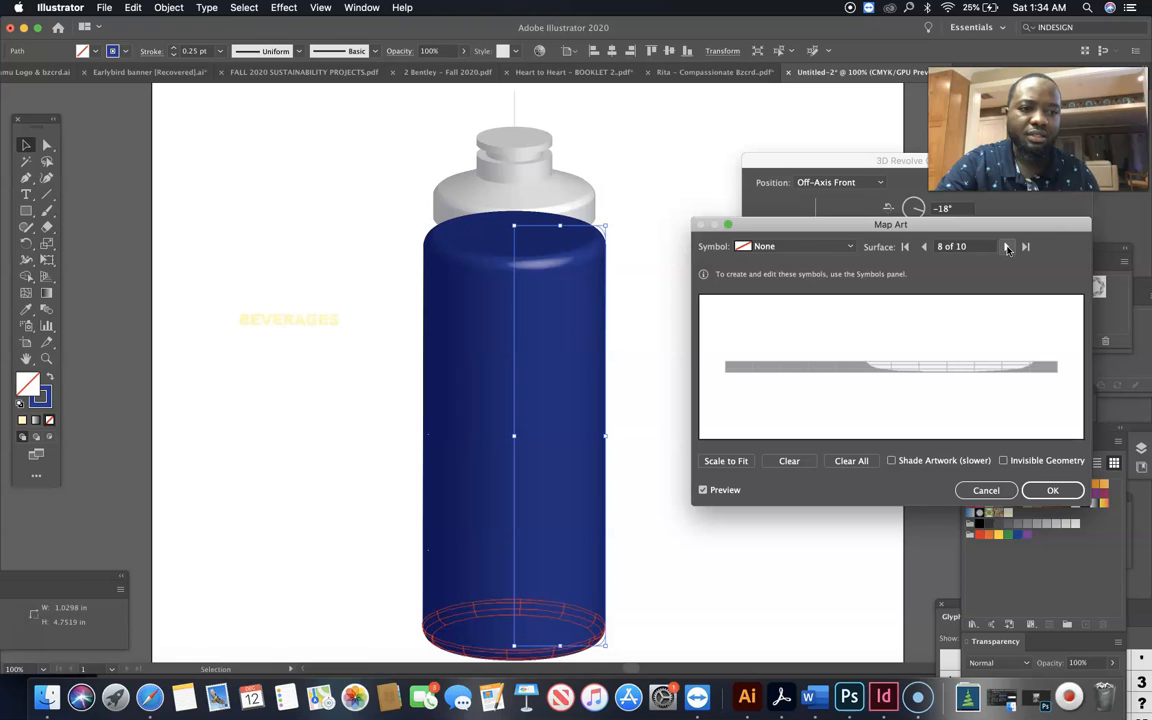
click(1007, 248)
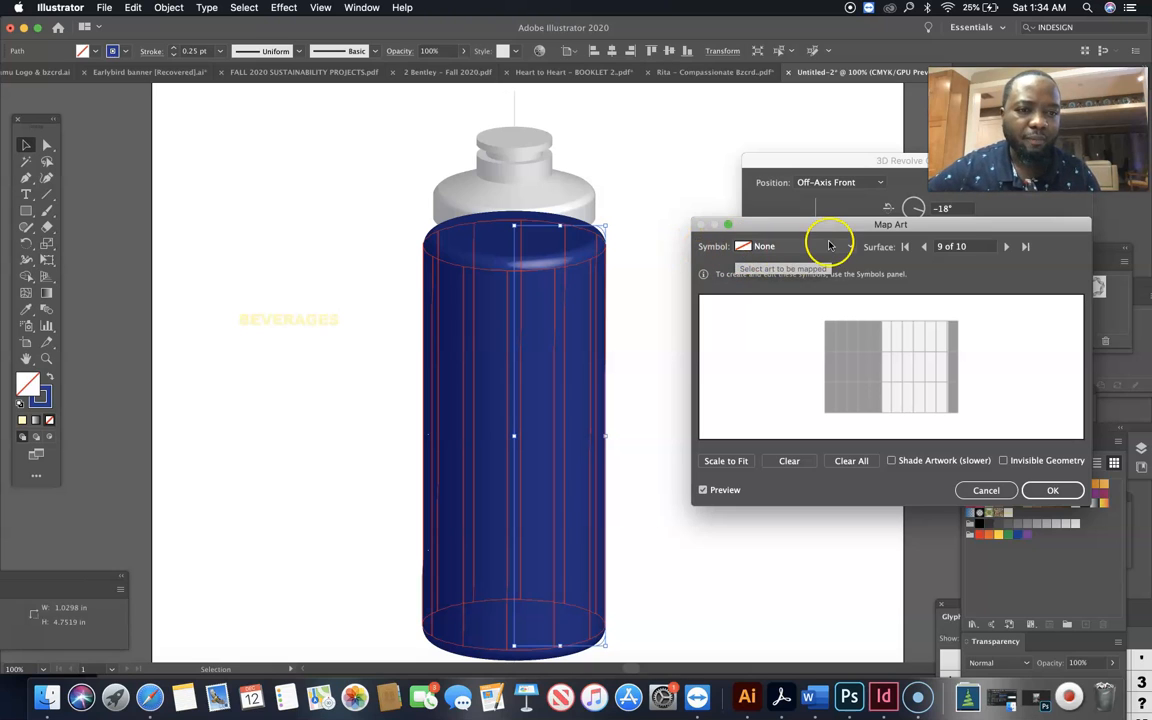
Map New Symbol 1 onto the body's side wall, enlarge and centre it across the visible front, and apply the art and 3D Revolve settings
click(849, 246)
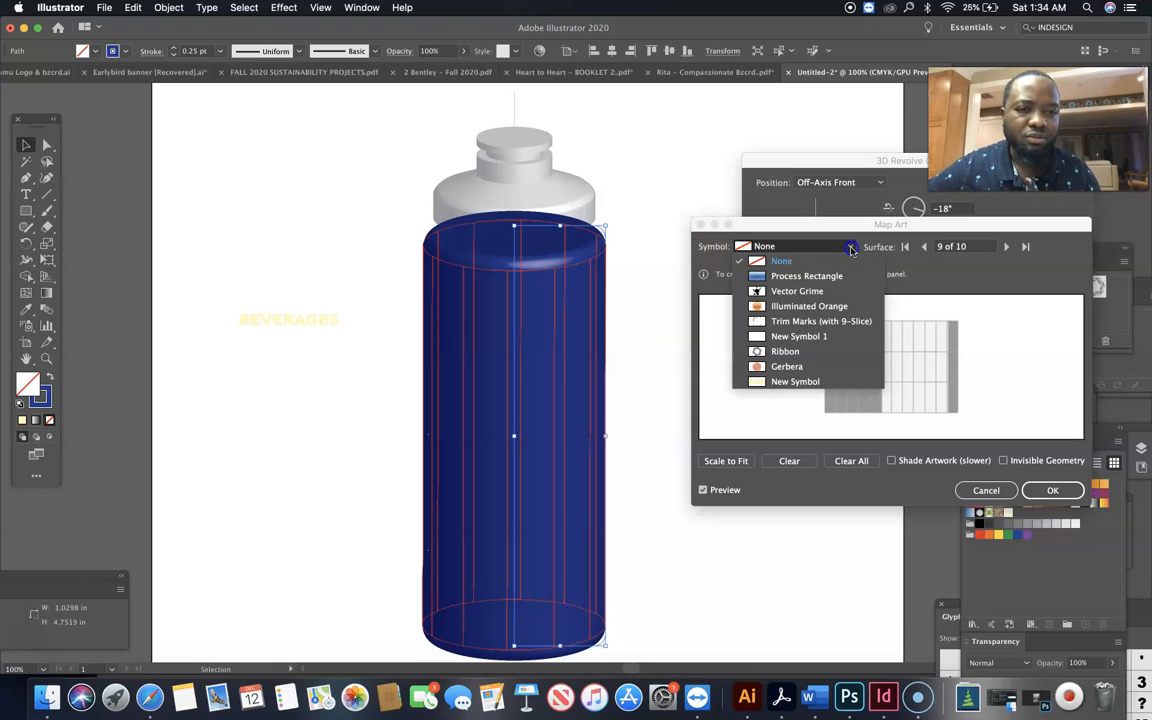
click(815, 337)
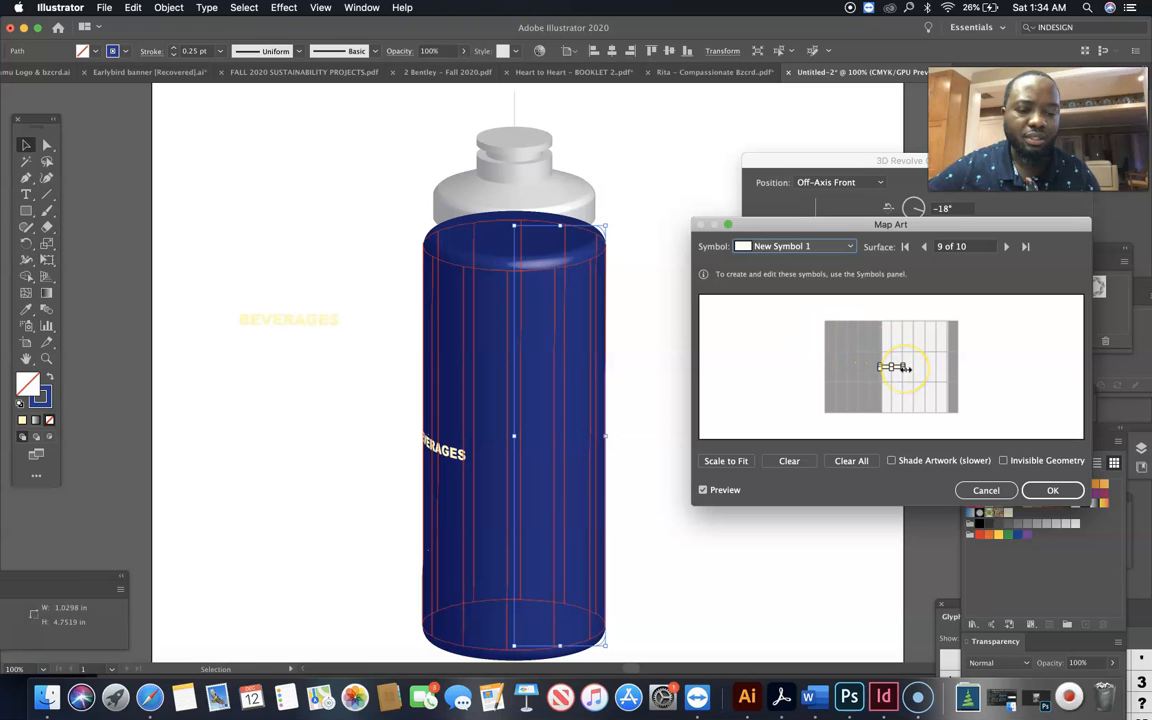
drag(906, 368, 940, 371)
click(915, 376)
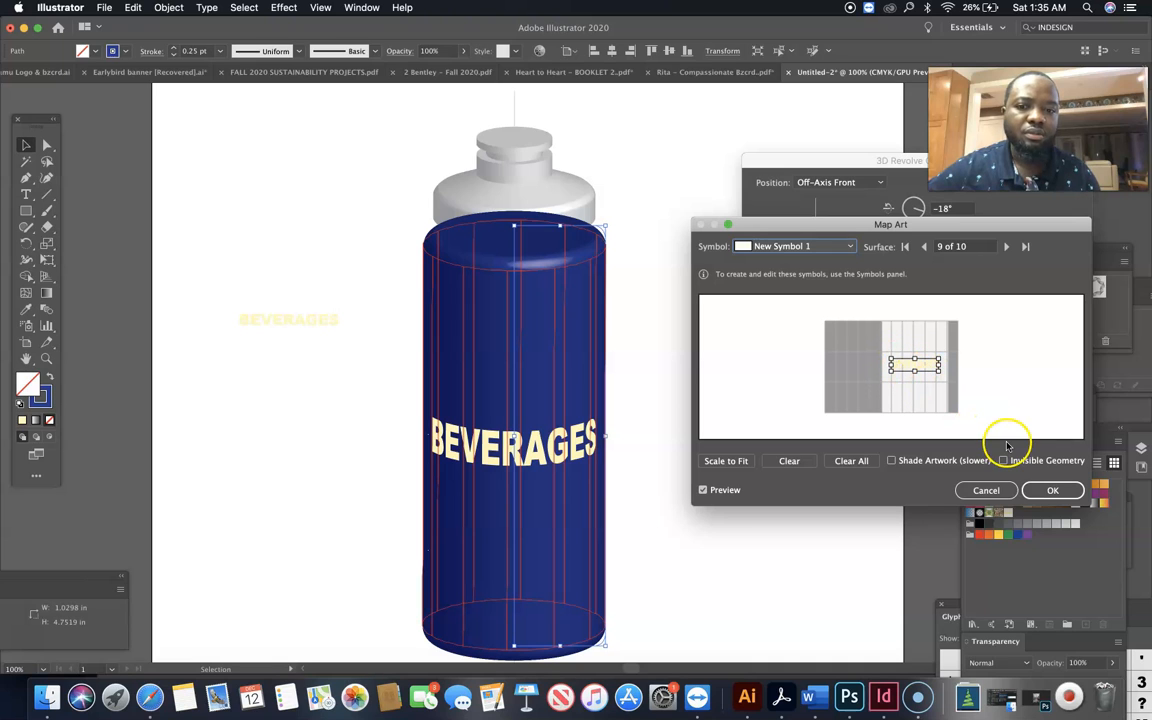
click(1050, 491)
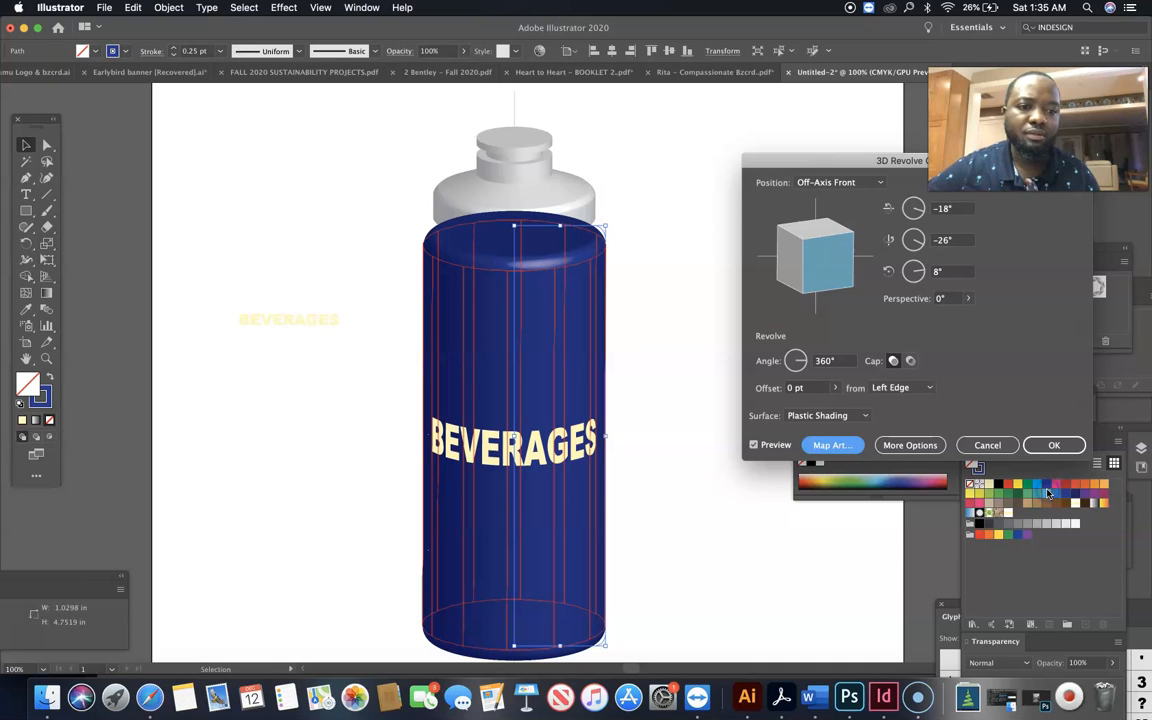
click(1054, 444)
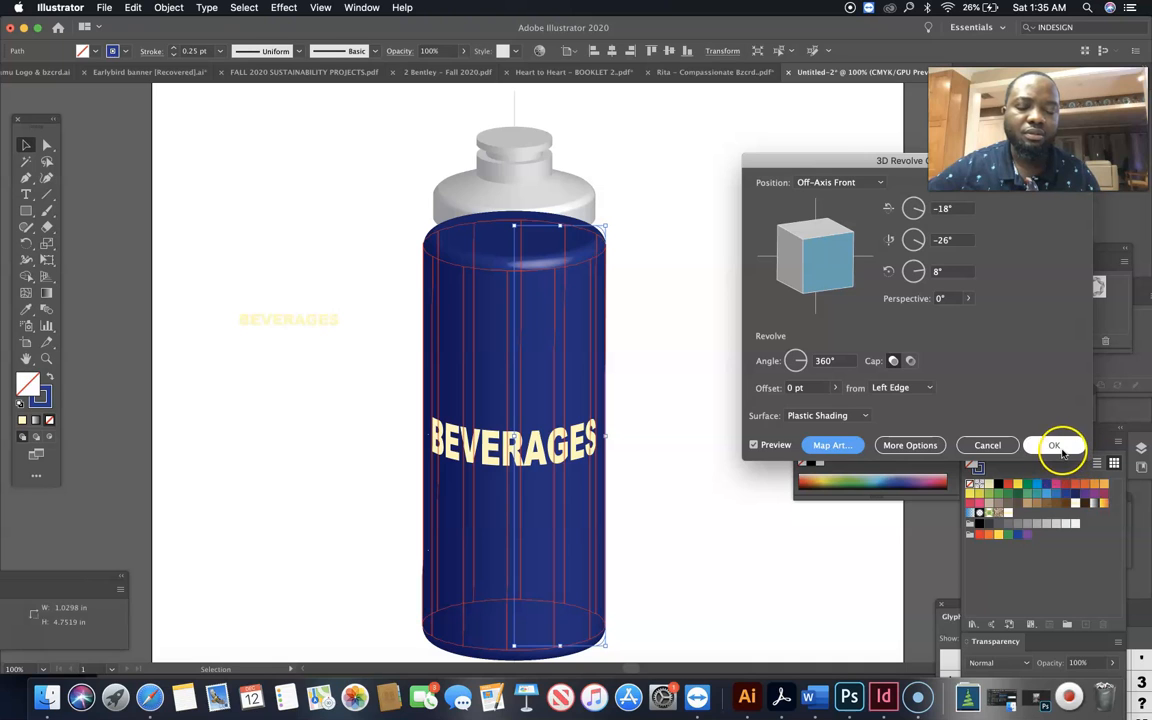
click(936, 451)
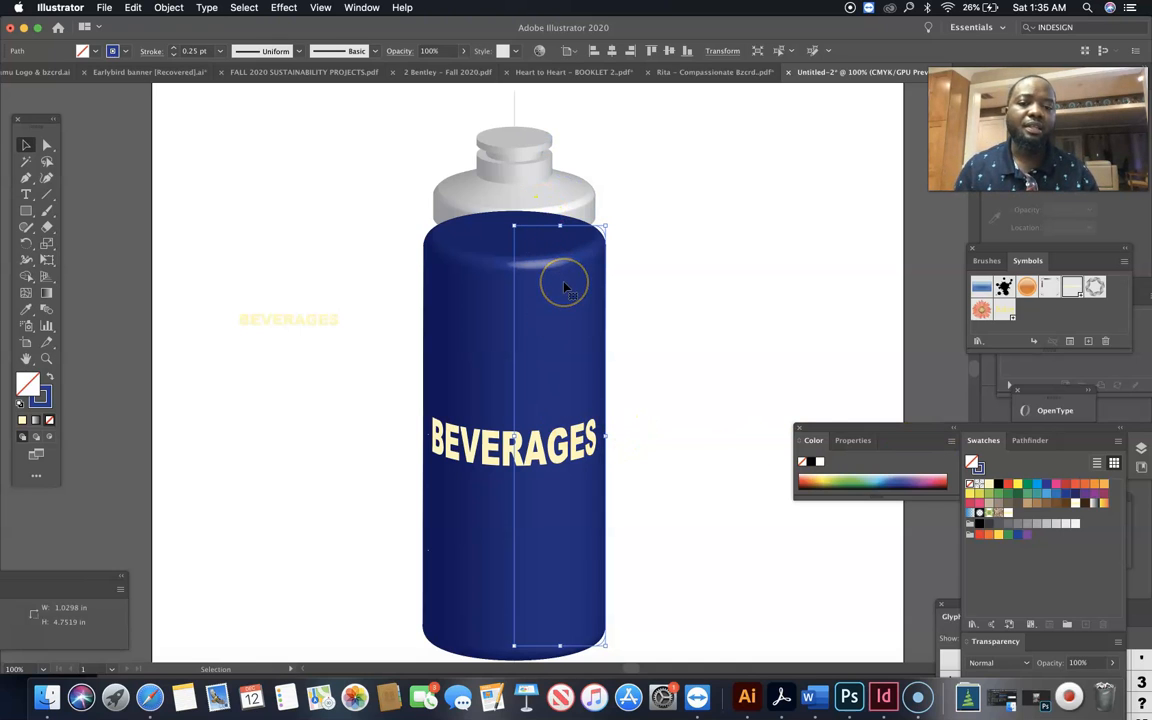
Bring the white revolved cap in front of the blue bottle body in the stacking order
click(554, 200)
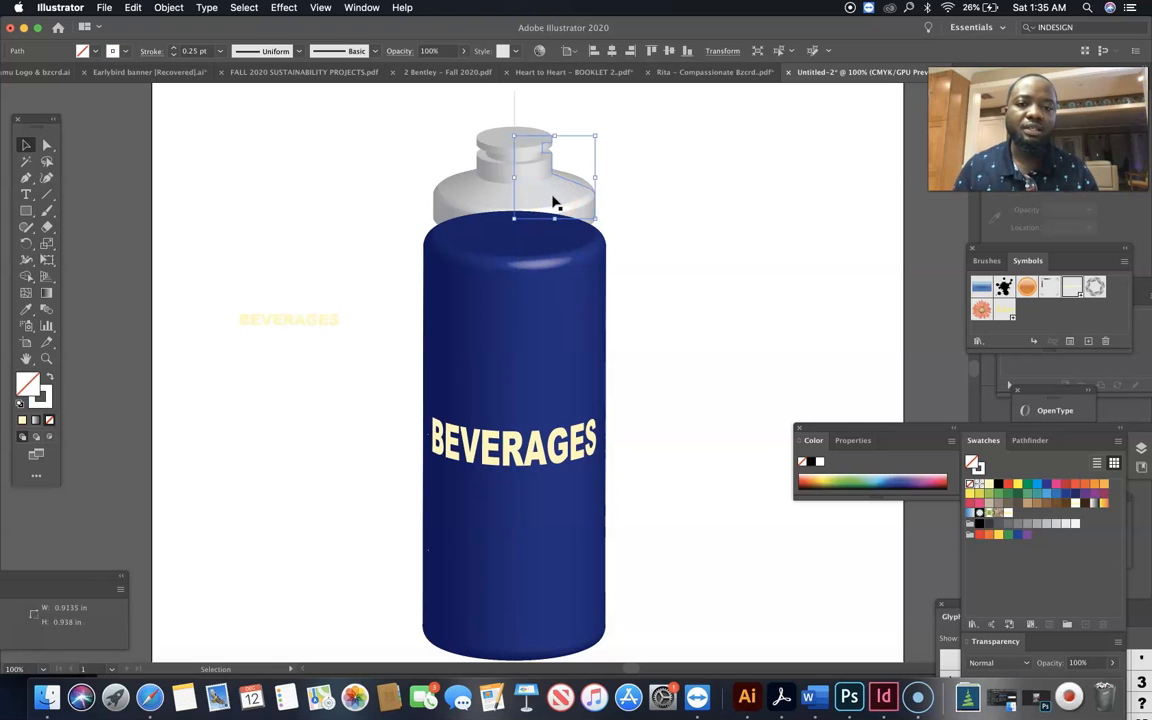
right_click(554, 200)
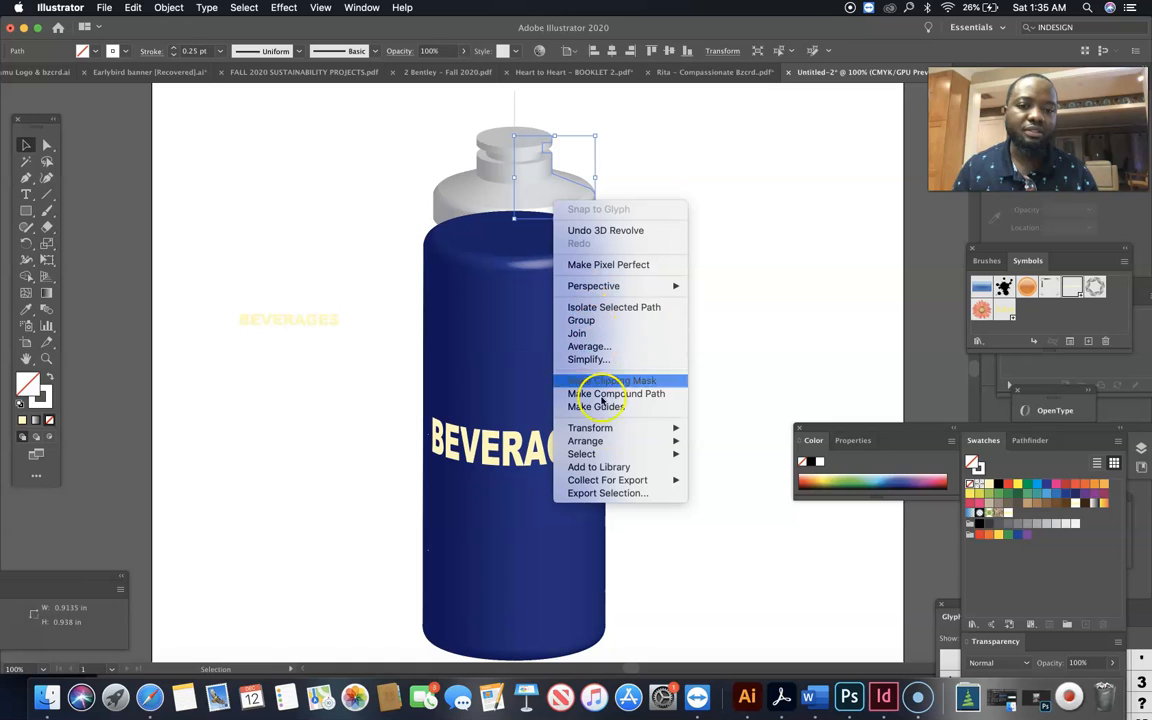
click(720, 440)
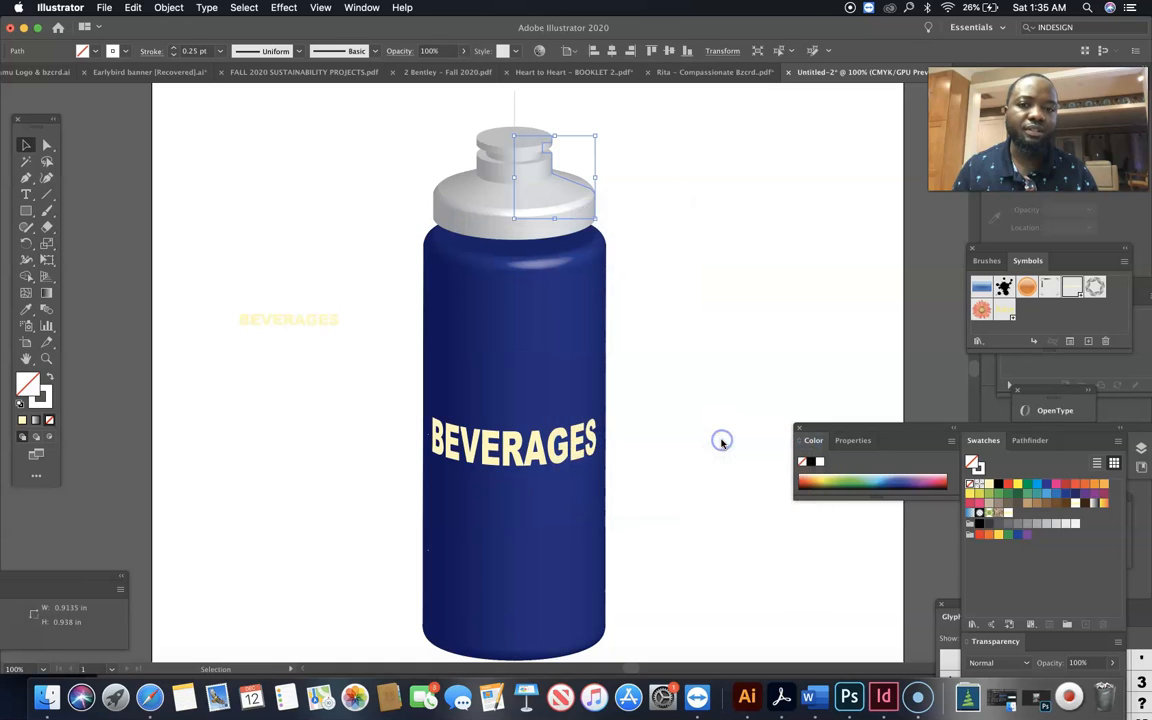
click(689, 309)
Nudge the white cap down five increments so it sits lower over the shoulder of the blue body
click(527, 234)
key(Down)
key(Down)
key(Down)
key(Down)
key(Down)
key(Down)
key(Down)
key(Down)
key(Down)
key(Down)
key(Down)
key(Down)
key(Down)
key(Down)
click(654, 256)
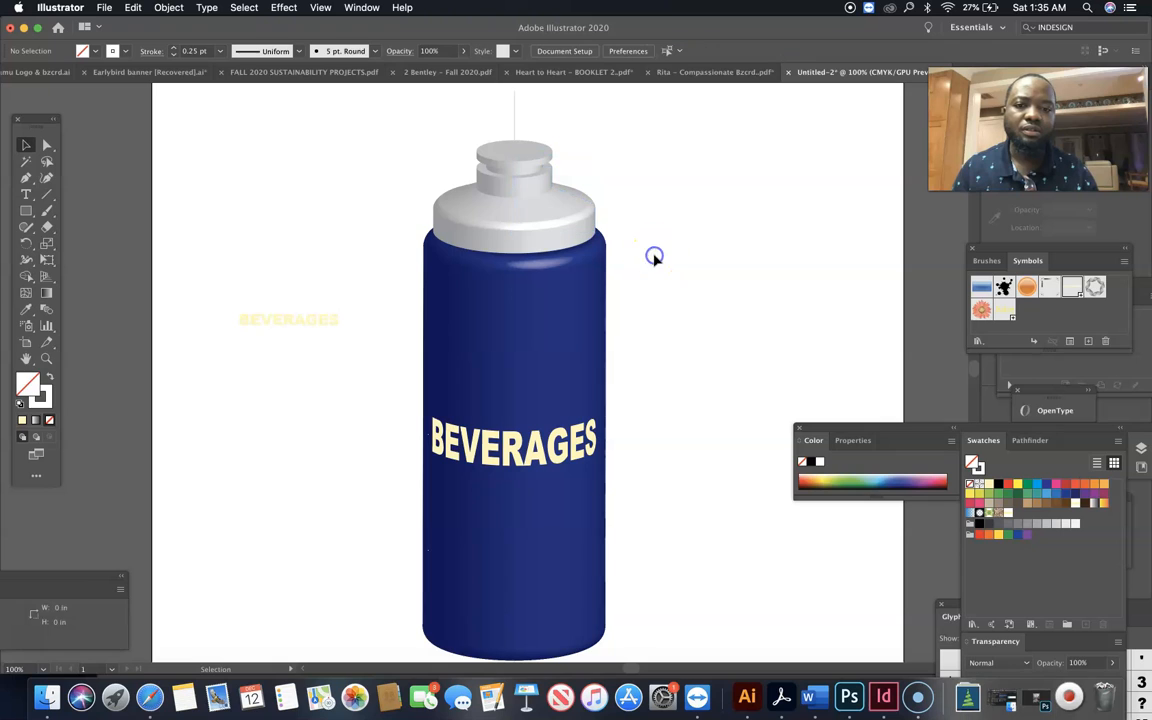
Delete the loose BEVERAGES symbol instance beside the bottle and the thin vertical centre line running behind it
click(297, 326)
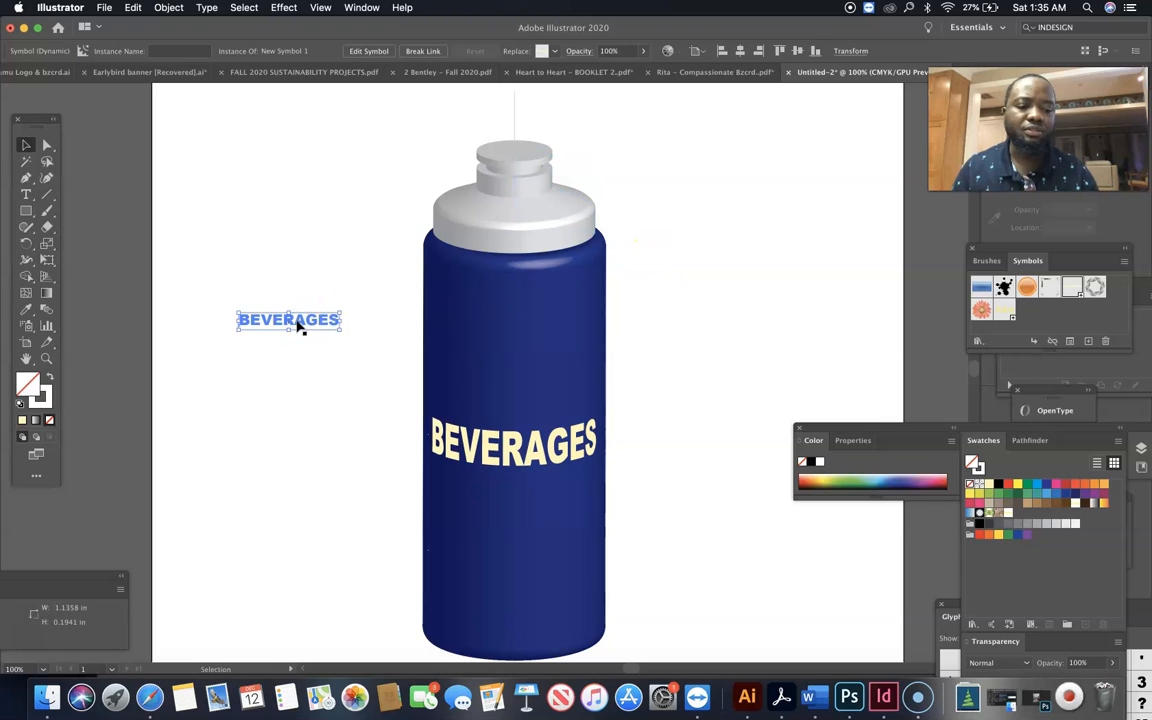
key(Delete)
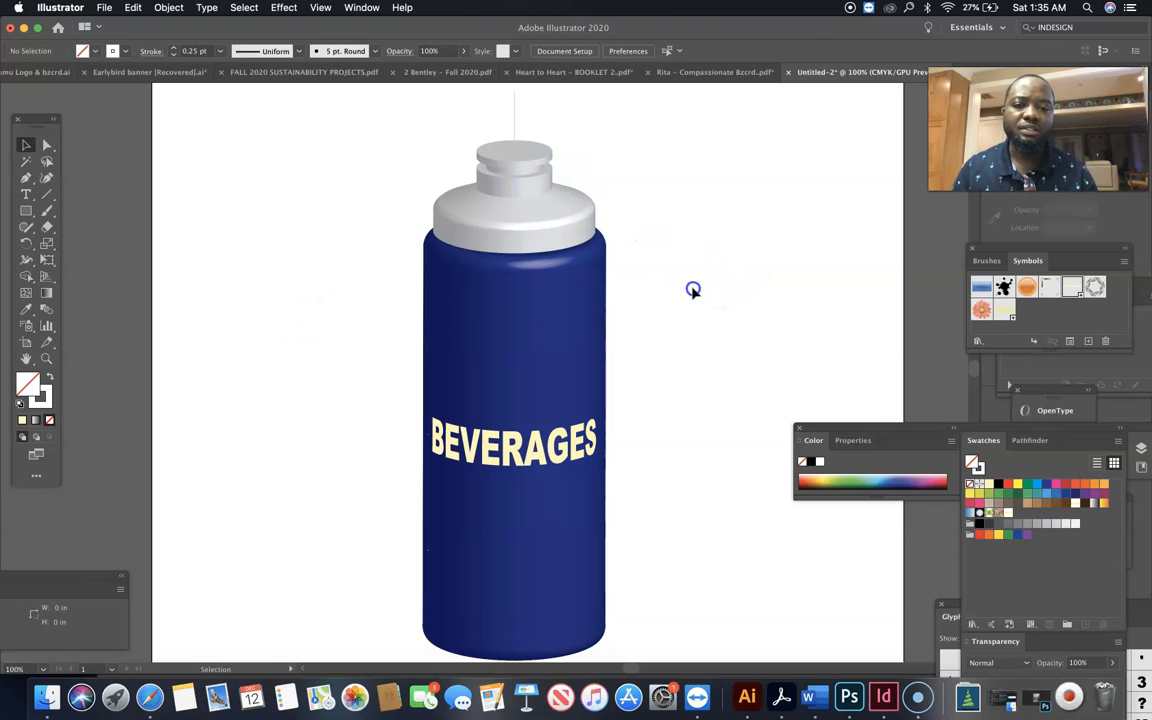
scroll(692, 290, down, 2)
scroll(692, 290, up, 1)
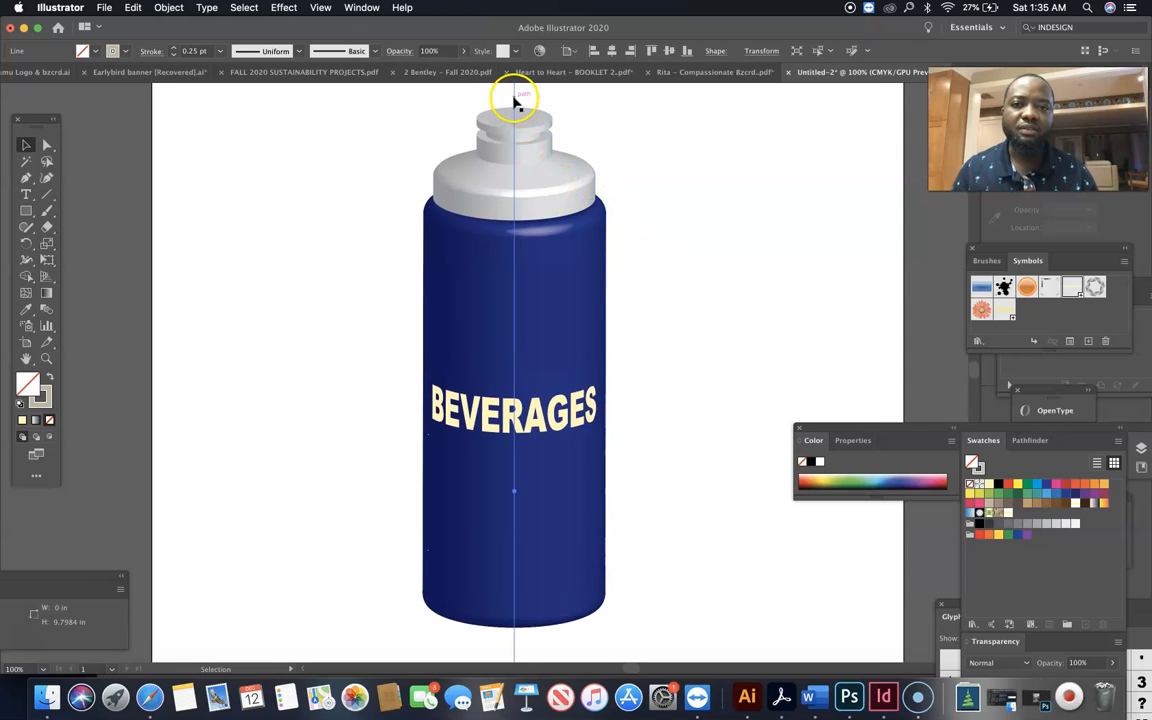
scroll(684, 140, up, 2)
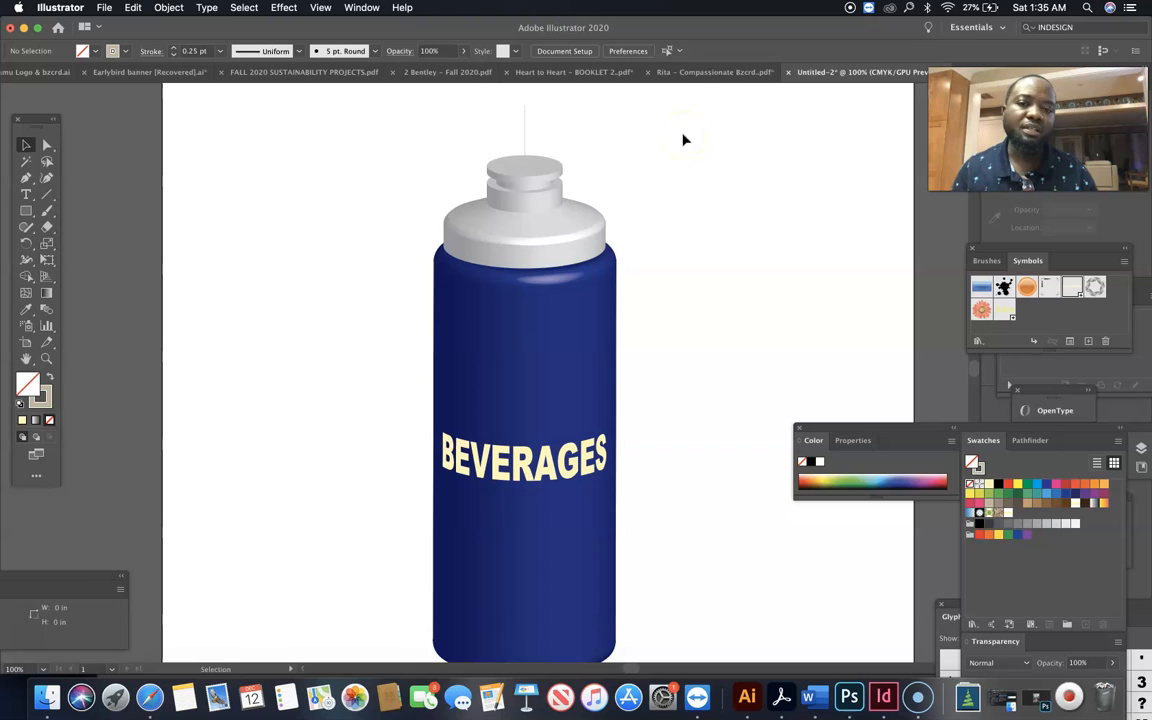
click(529, 130)
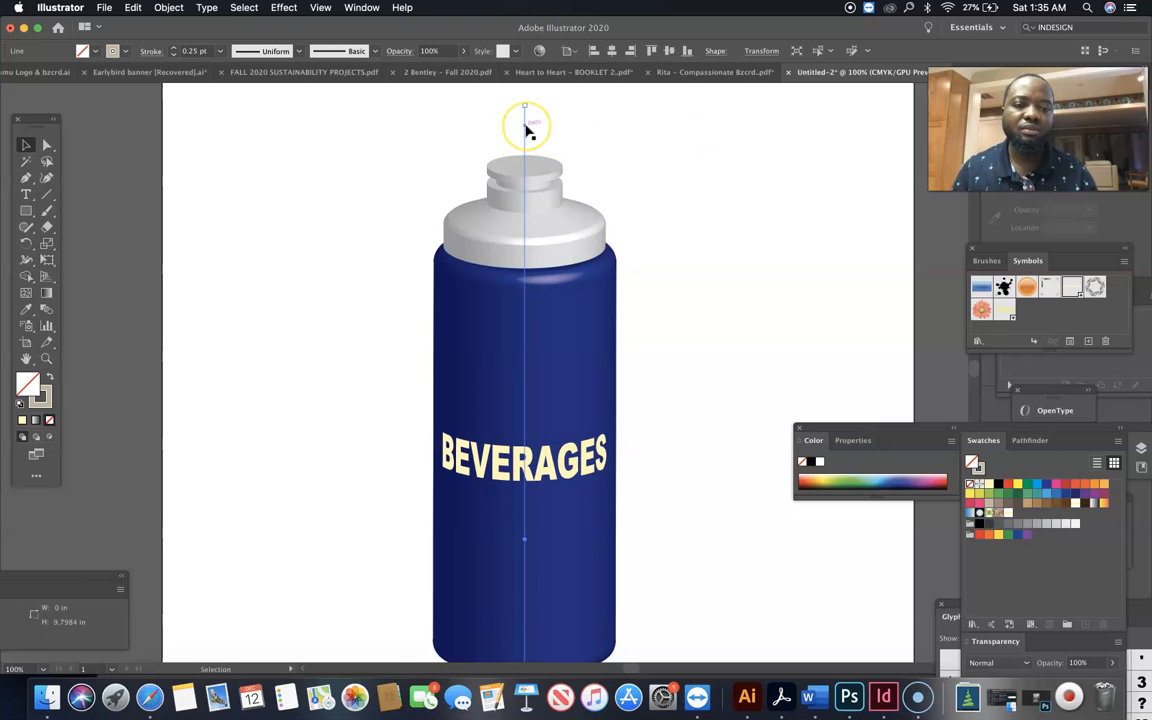
key(Delete)
click(714, 191)
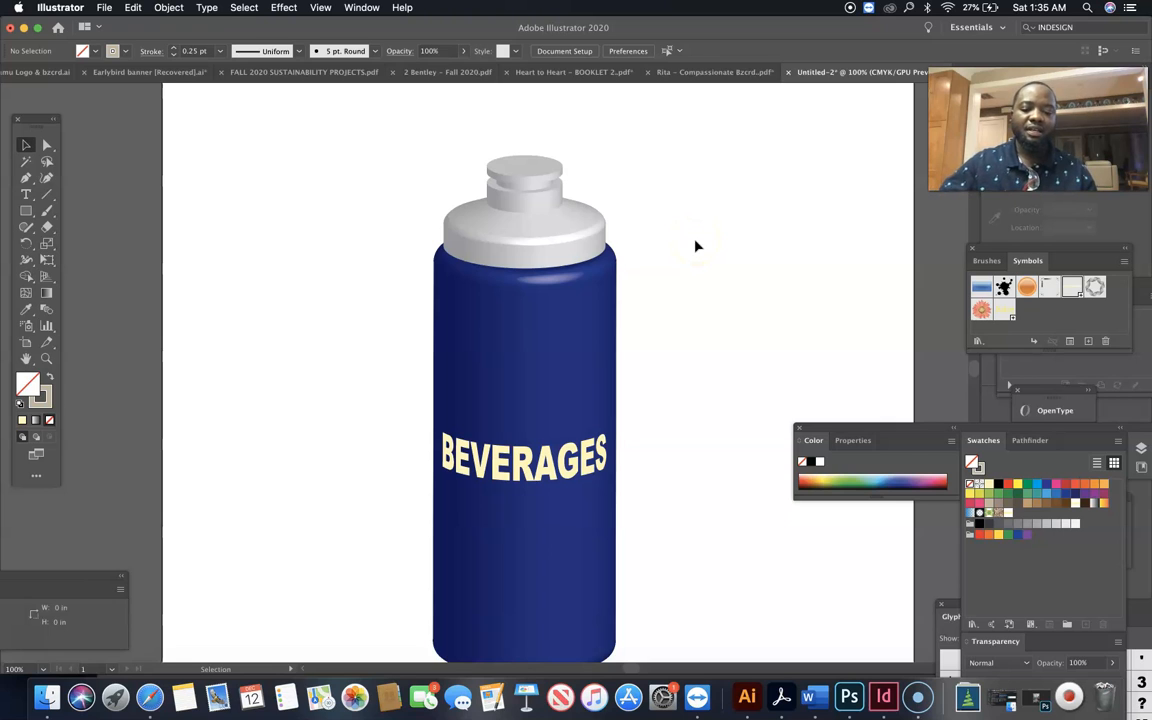
scroll(697, 246, up, 2)
scroll(697, 246, down, 4)
scroll(697, 246, down, 1)
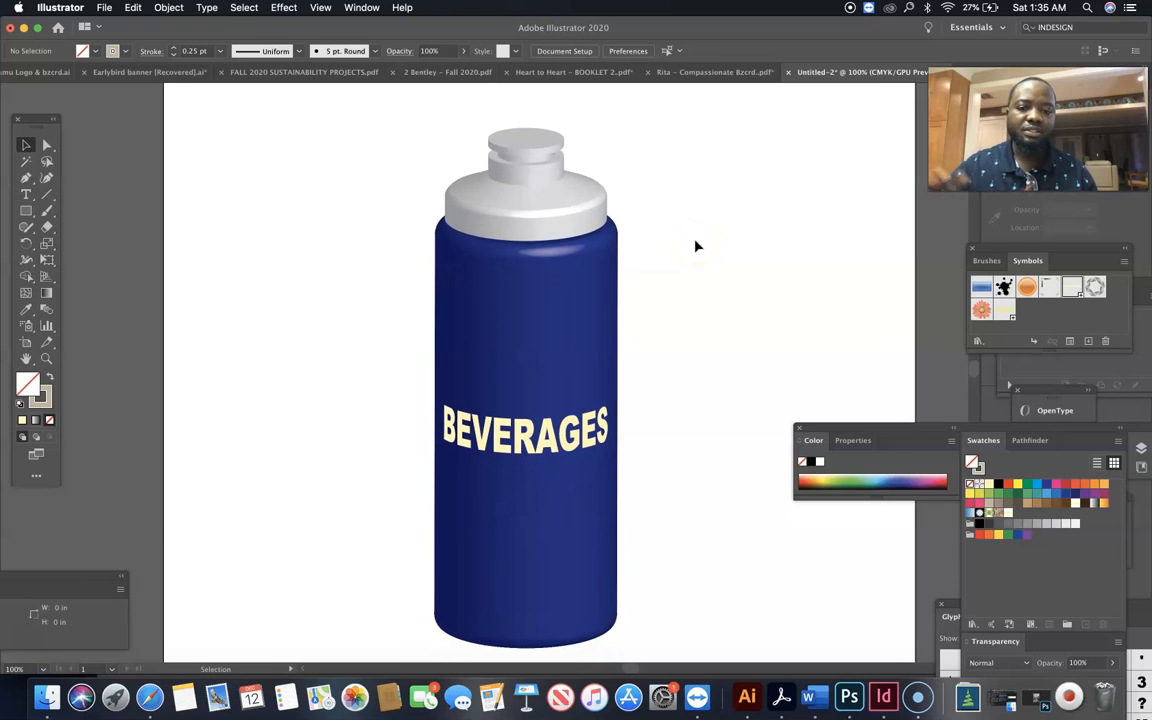